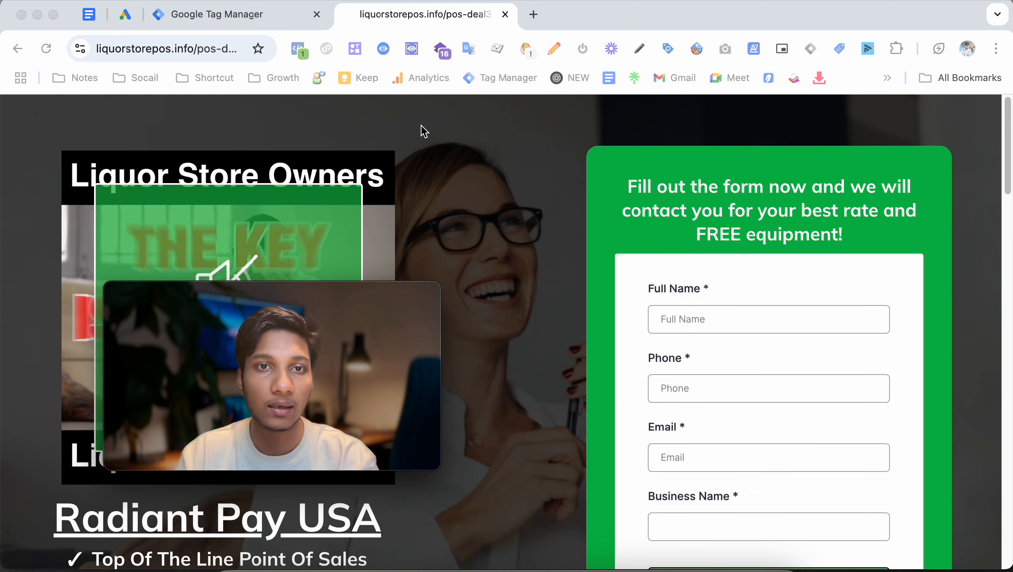
# Step: Switch to Google Tag Manager and review the tags in the workspace
pyautogui.click(255, 22)
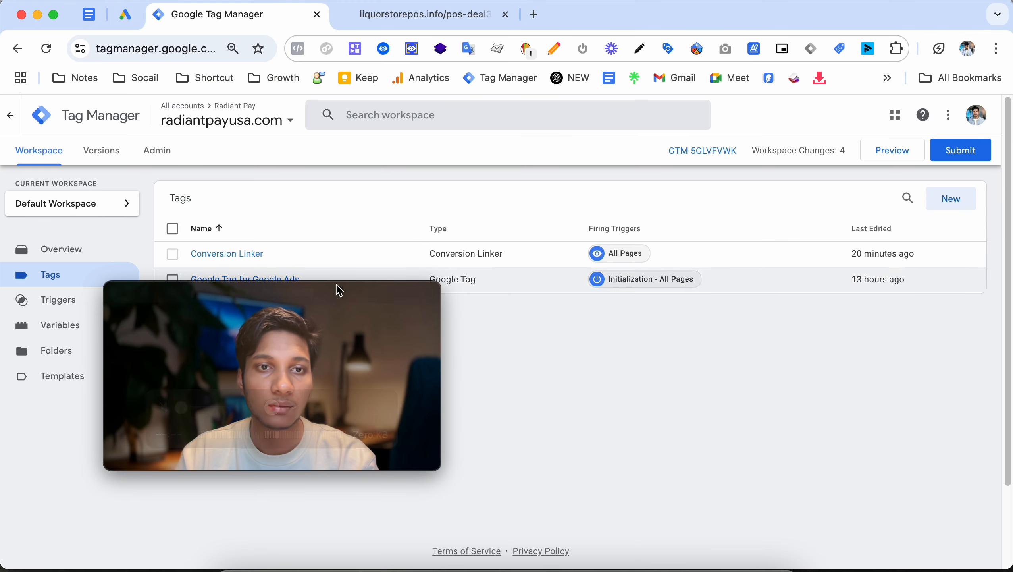
pyautogui.moveTo(283, 292); pyautogui.dragTo(786, 339)
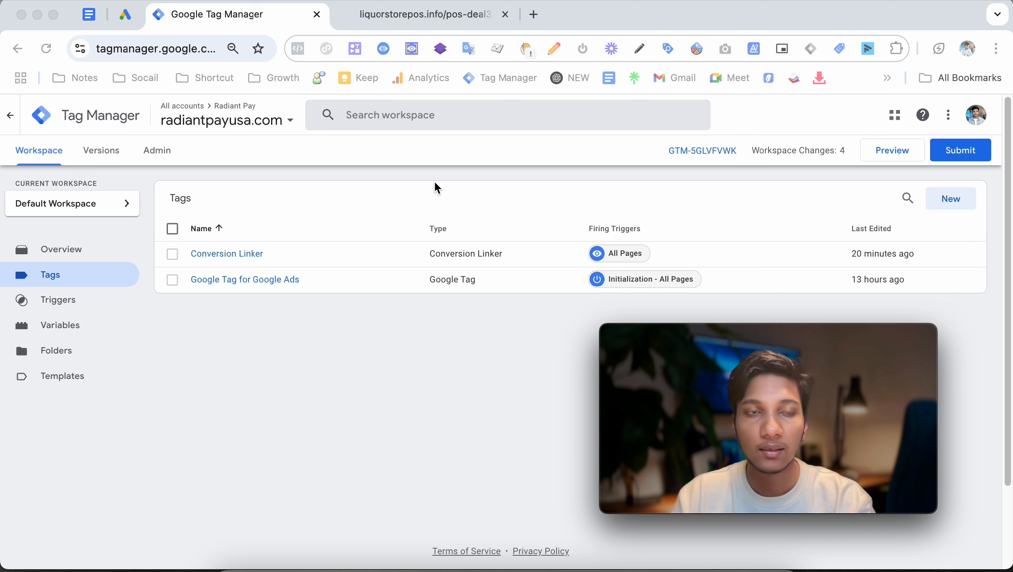
pyautogui.moveTo(813, 349)
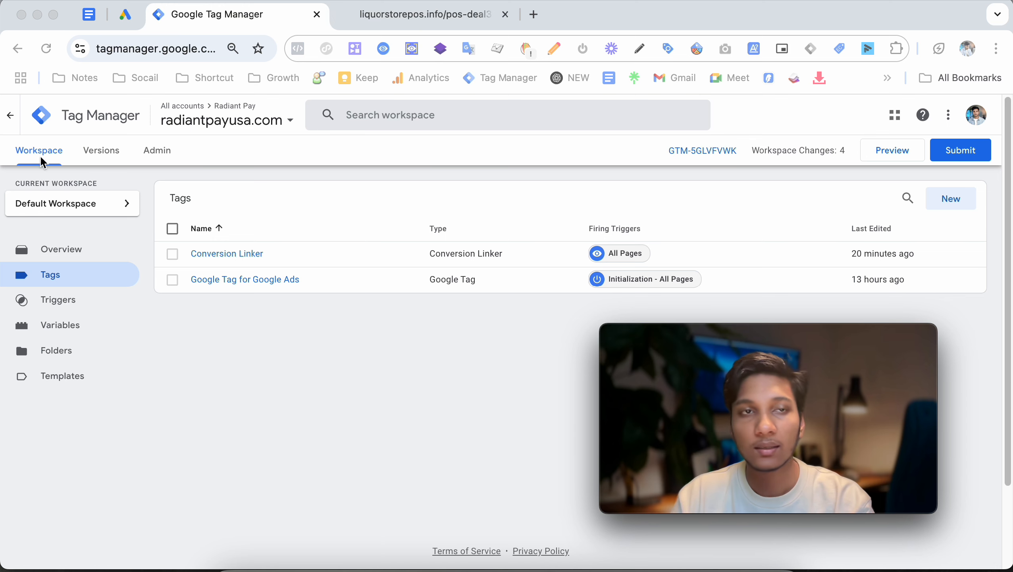
# Step: Switch to Google Ads and start creating a new conversion action
pyautogui.click(123, 25)
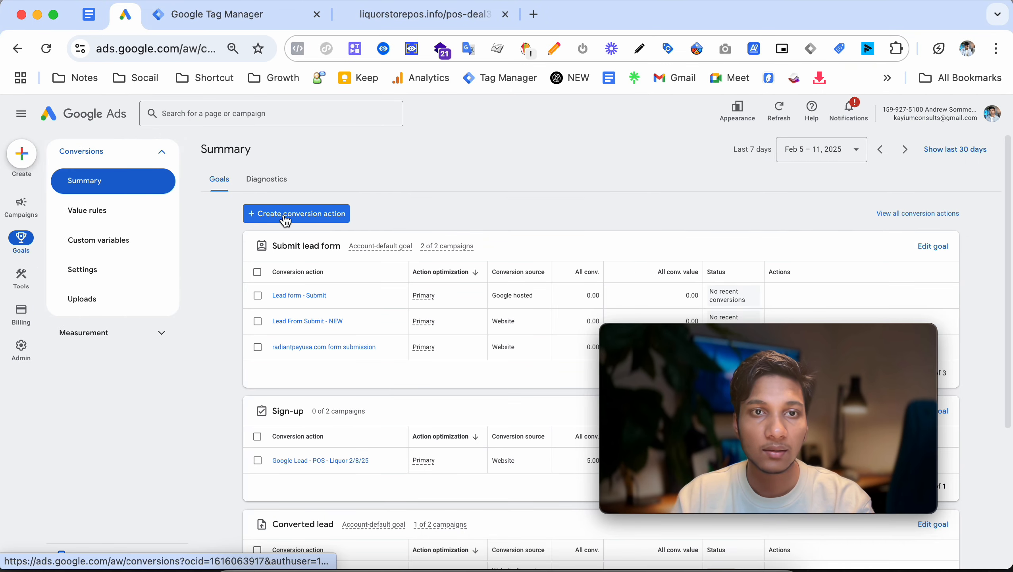
pyautogui.click(333, 219)
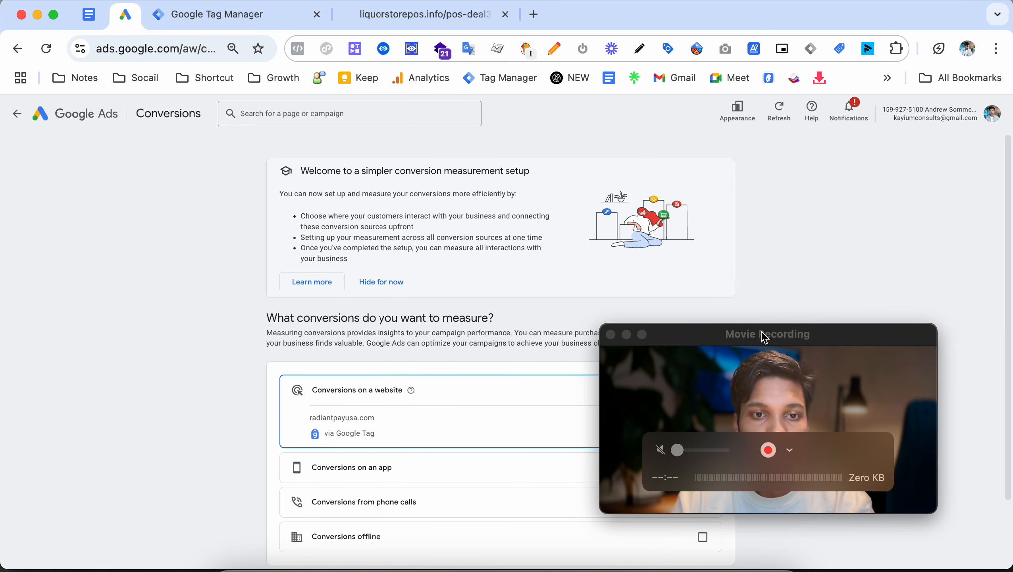
pyautogui.moveTo(764, 337); pyautogui.dragTo(818, 216)
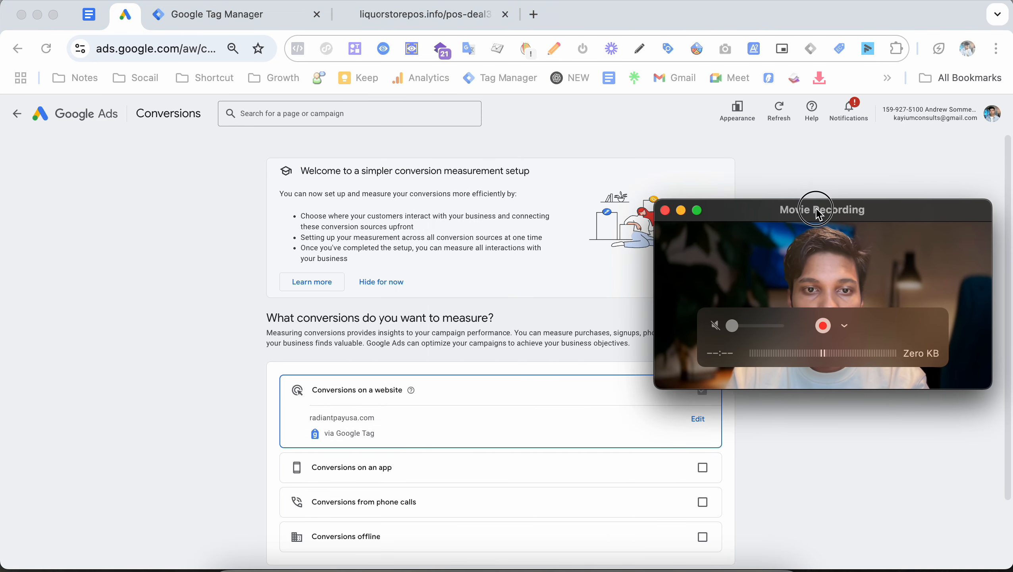
pyautogui.moveTo(764, 244); pyautogui.dragTo(676, 160)
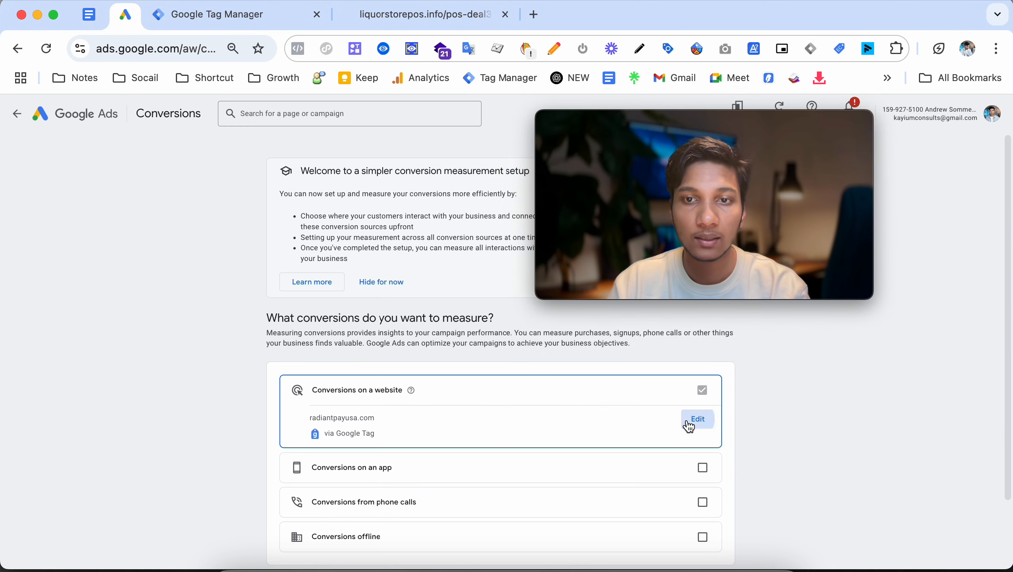
pyautogui.click(696, 420)
pyautogui.click(420, 220)
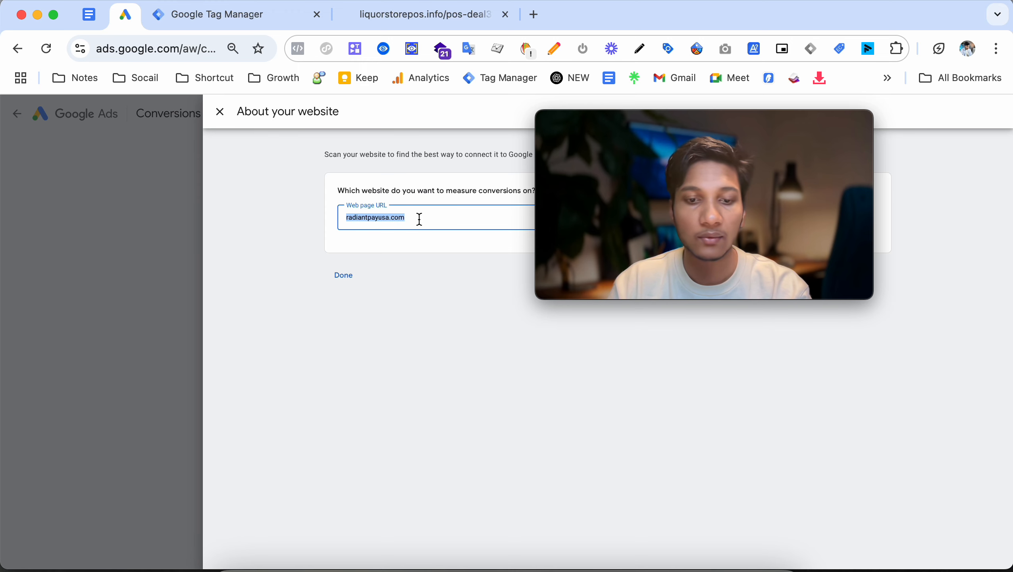
pyautogui.press('super+shift+c')
pyautogui.click(465, 135)
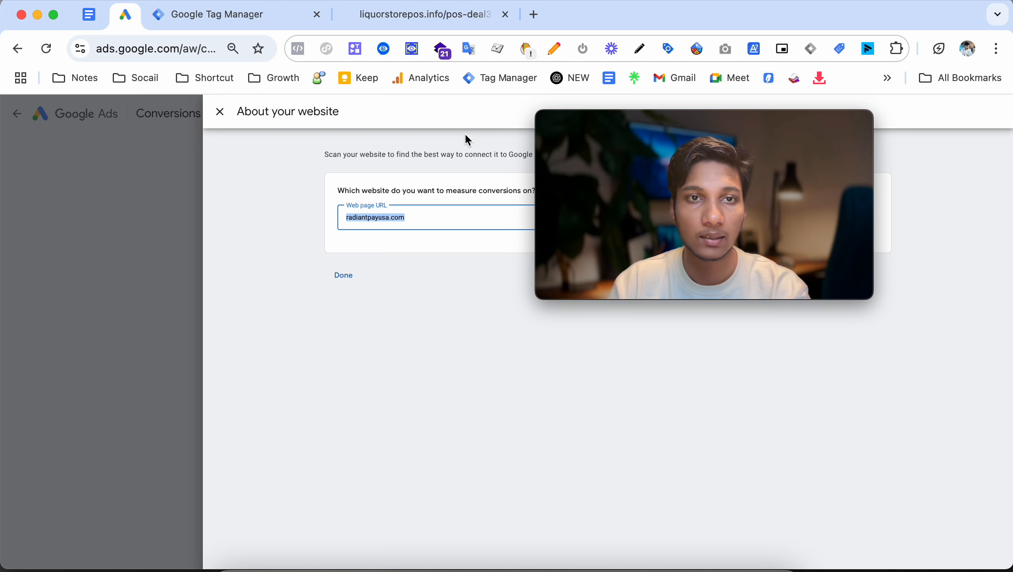
pyautogui.press('BackSpace')
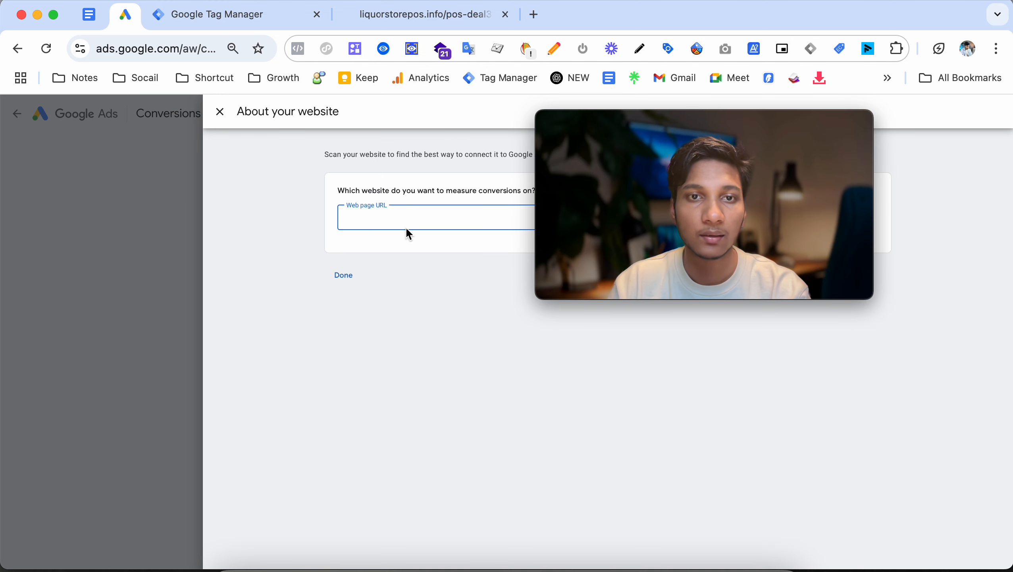
pyautogui.press('super+shift+c')
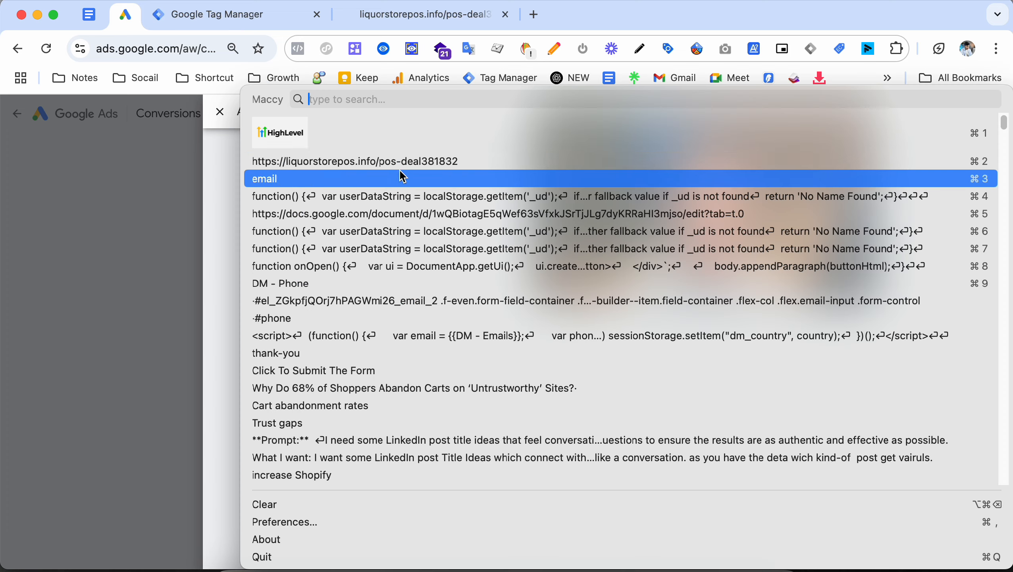
pyautogui.click(395, 160)
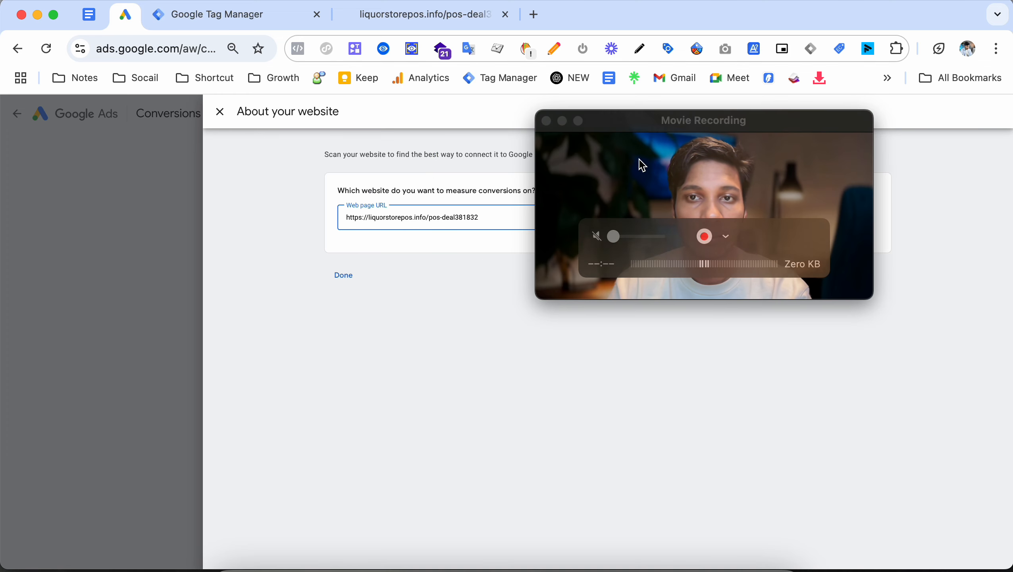
pyautogui.moveTo(638, 163); pyautogui.dragTo(108, 222)
pyautogui.click(565, 217)
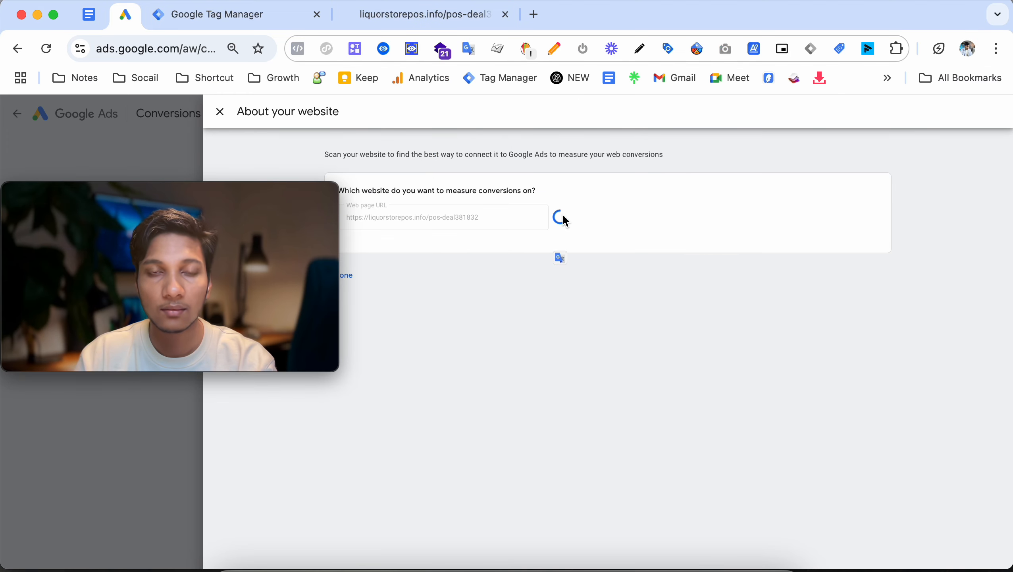
pyautogui.moveTo(310, 236); pyautogui.dragTo(917, 192)
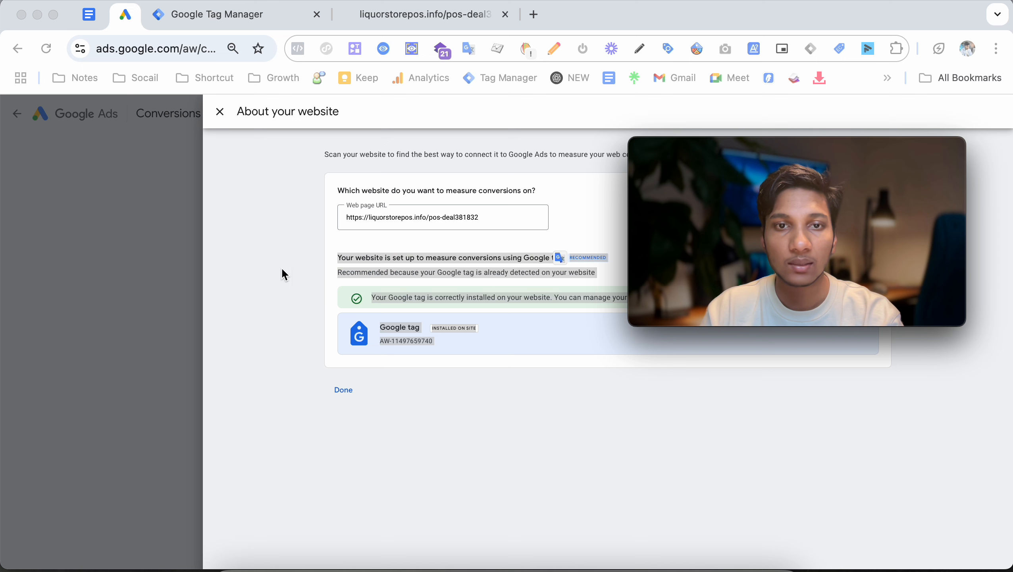
pyautogui.click(494, 400)
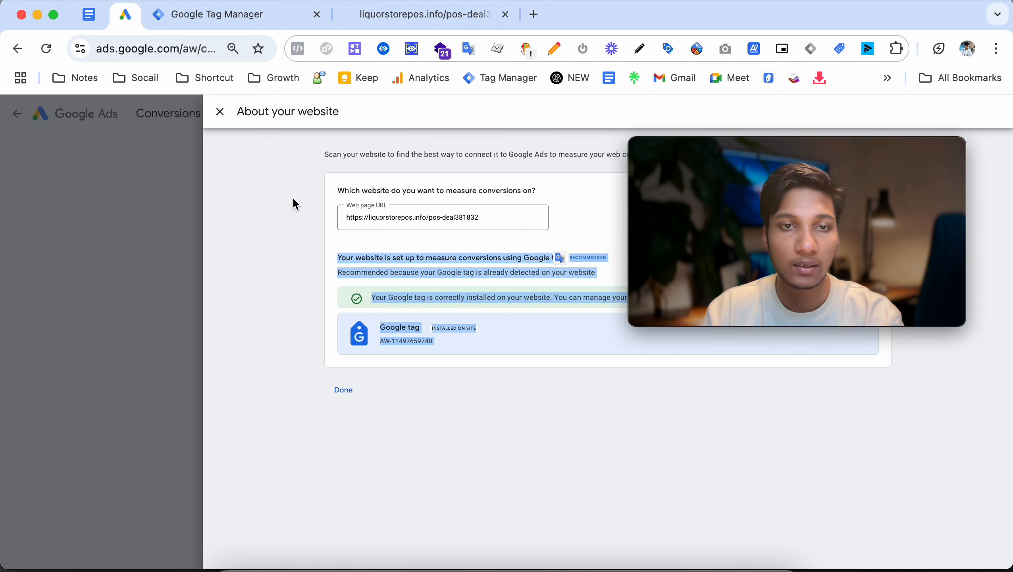
pyautogui.click(220, 113)
# Step: Continue the conversion setup with conversions on a website as the only source
pyautogui.scroll(-2, 416, 376)
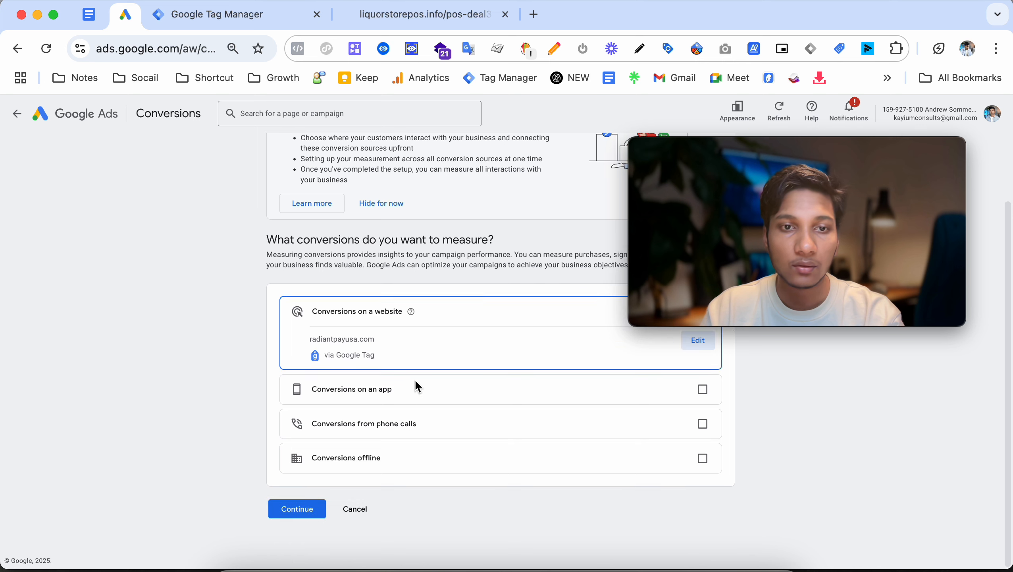
pyautogui.click(305, 509)
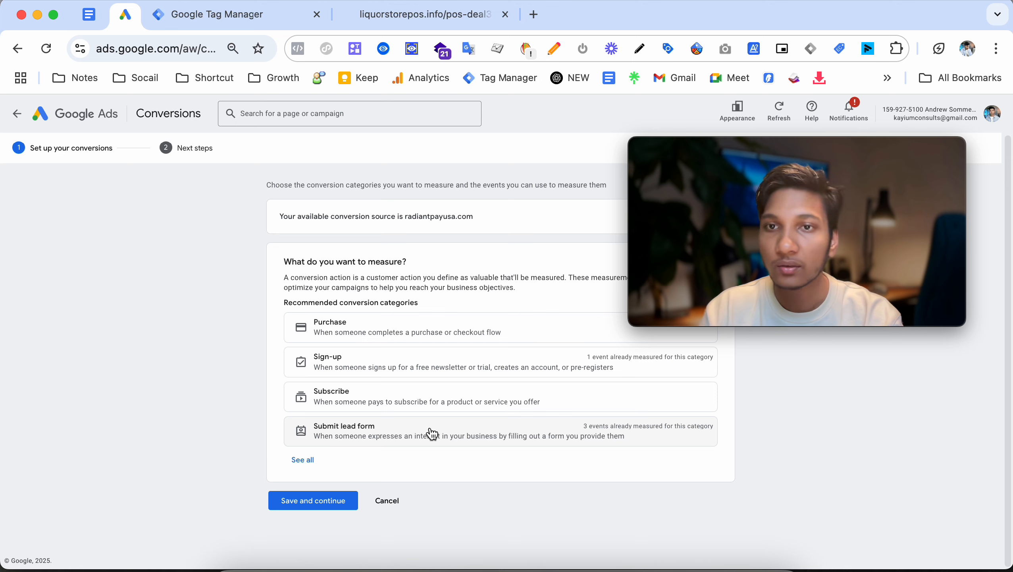
# Step: Examine the lead form and its submit button on the liquorstorepos.info landing page
pyautogui.click(380, 16)
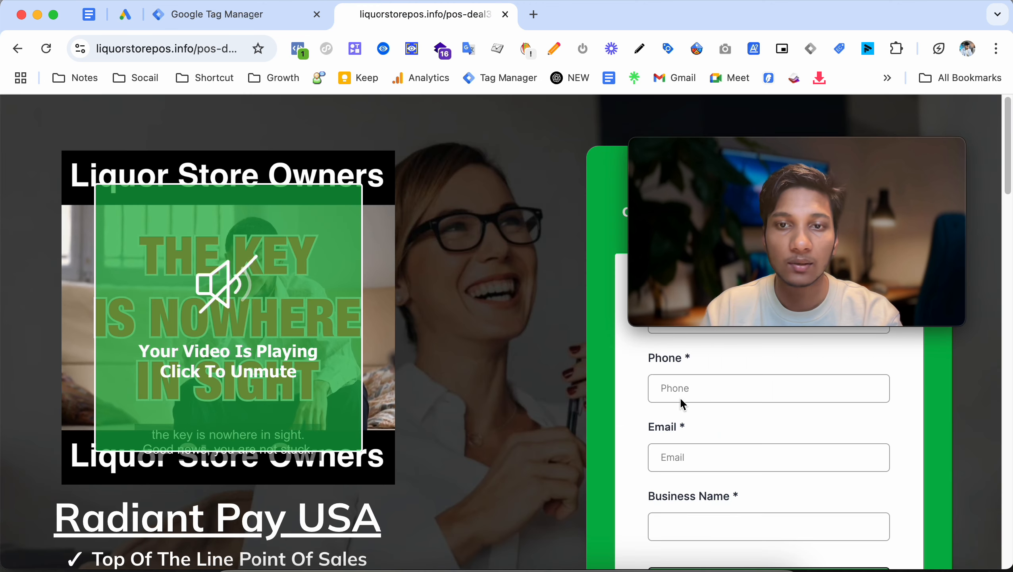
pyautogui.moveTo(741, 256); pyautogui.dragTo(202, 290)
pyautogui.scroll(-5, 729, 412)
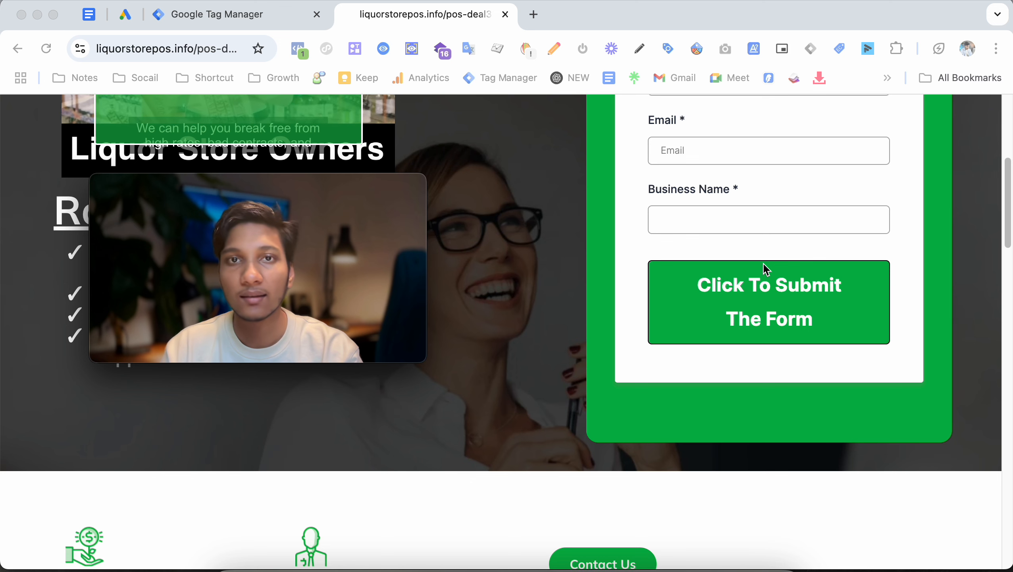
pyautogui.moveTo(420, 257)
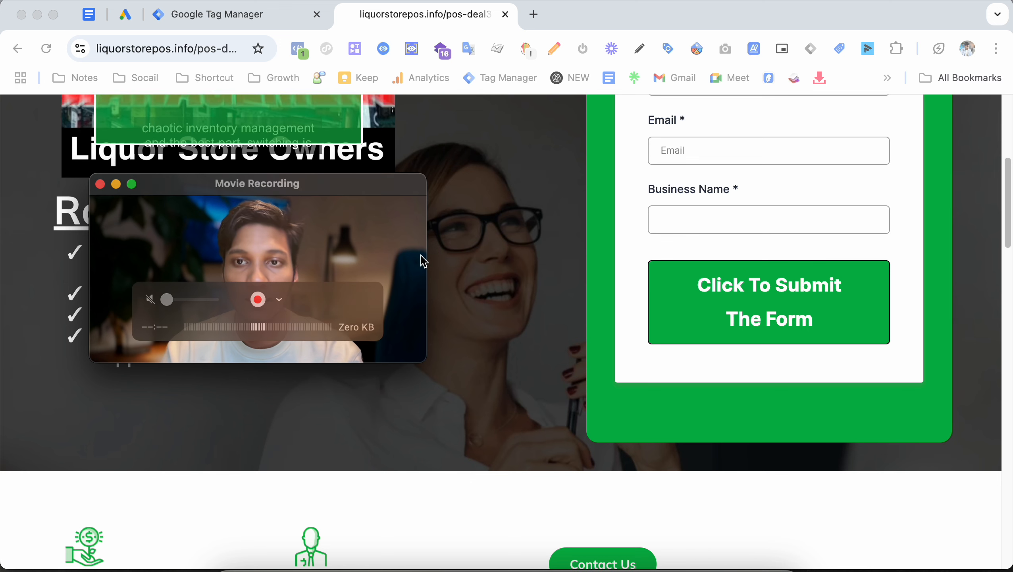
pyautogui.moveTo(369, 220); pyautogui.dragTo(790, 219)
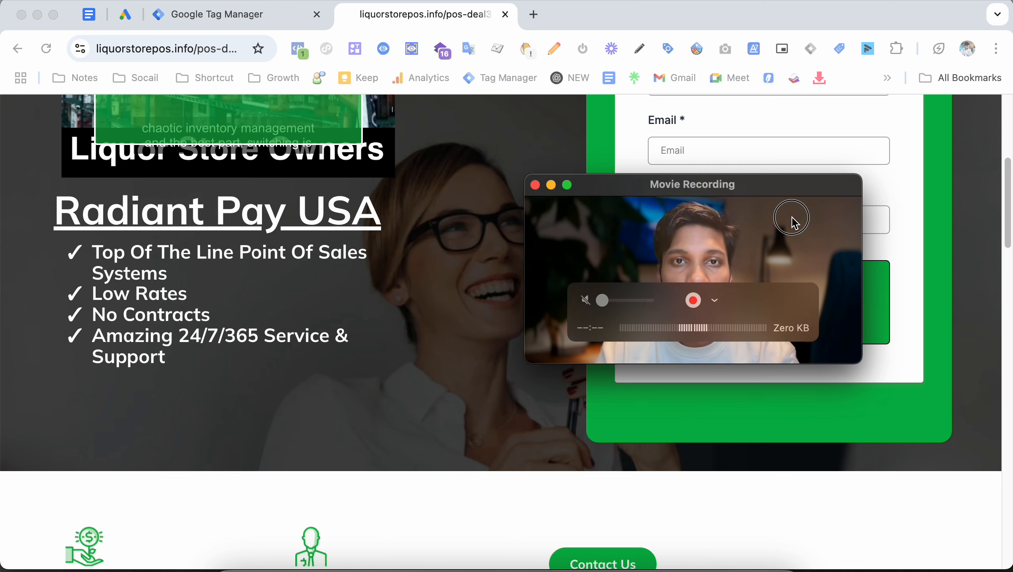
# Step: Return to Google Ads and choose Submit lead form as the conversion category to measure
pyautogui.click(228, 20)
pyautogui.click(122, 25)
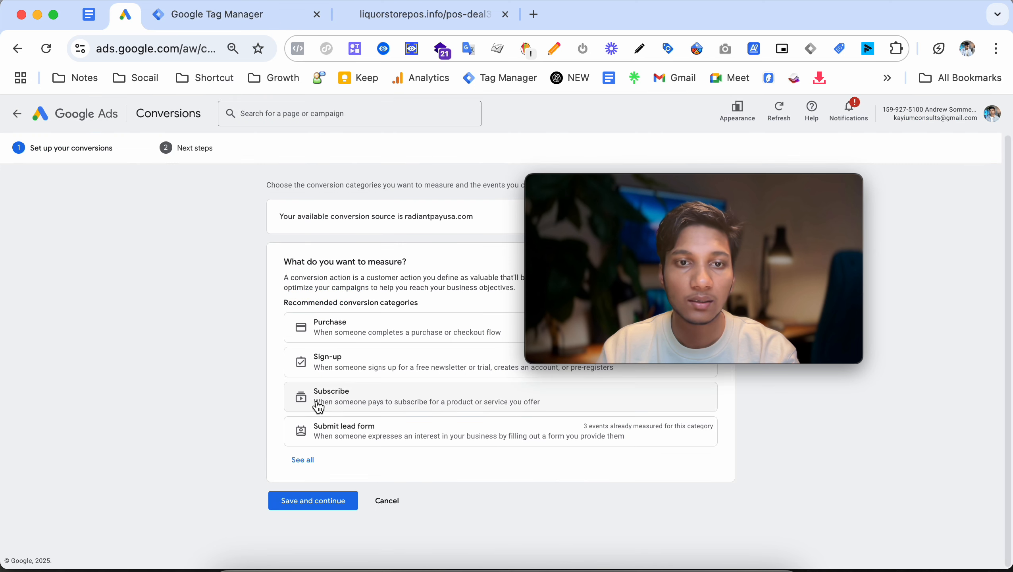
pyautogui.click(339, 434)
pyautogui.moveTo(696, 218); pyautogui.dragTo(894, 244)
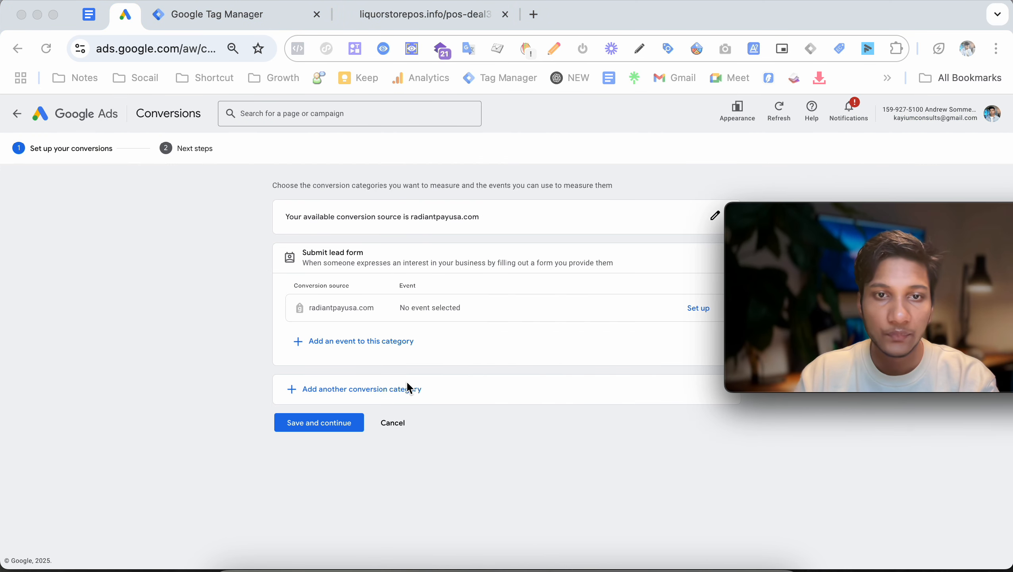
pyautogui.click(310, 422)
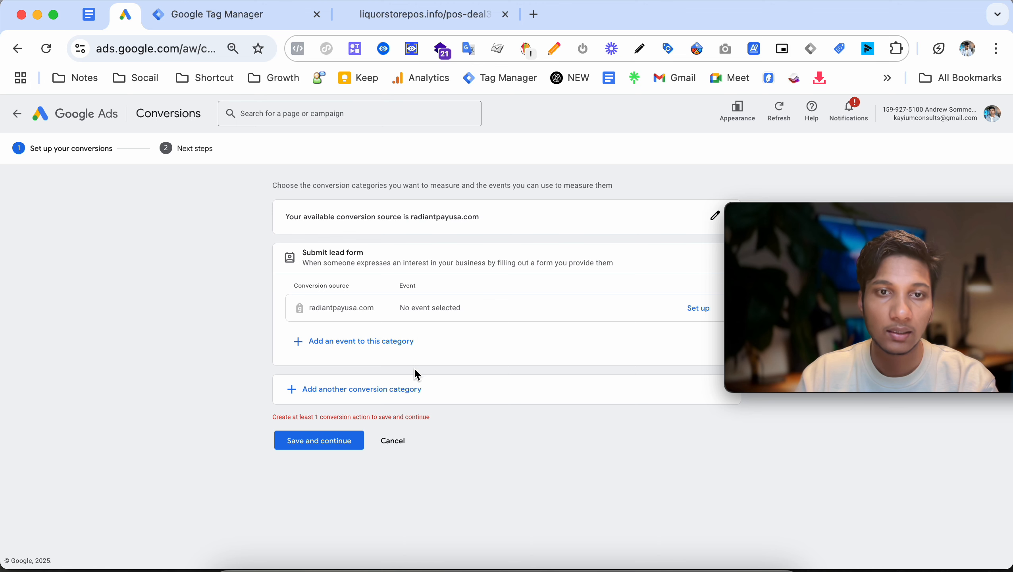
# Step: Set up a manual event named "Lead Form Submit – NEW" for the lead form category and save the conversion action
pyautogui.click(713, 312)
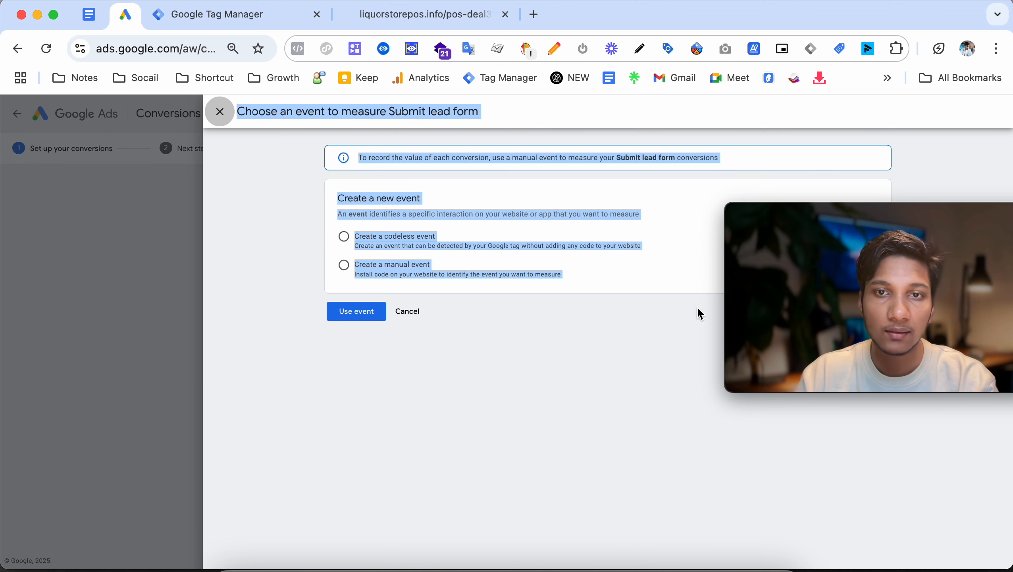
pyautogui.click(466, 243)
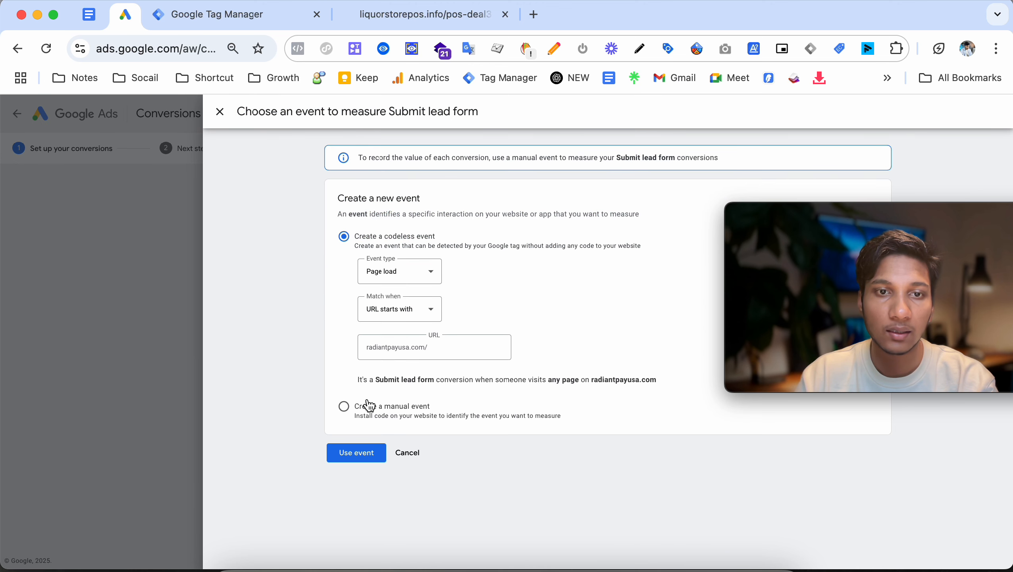
pyautogui.click(396, 413)
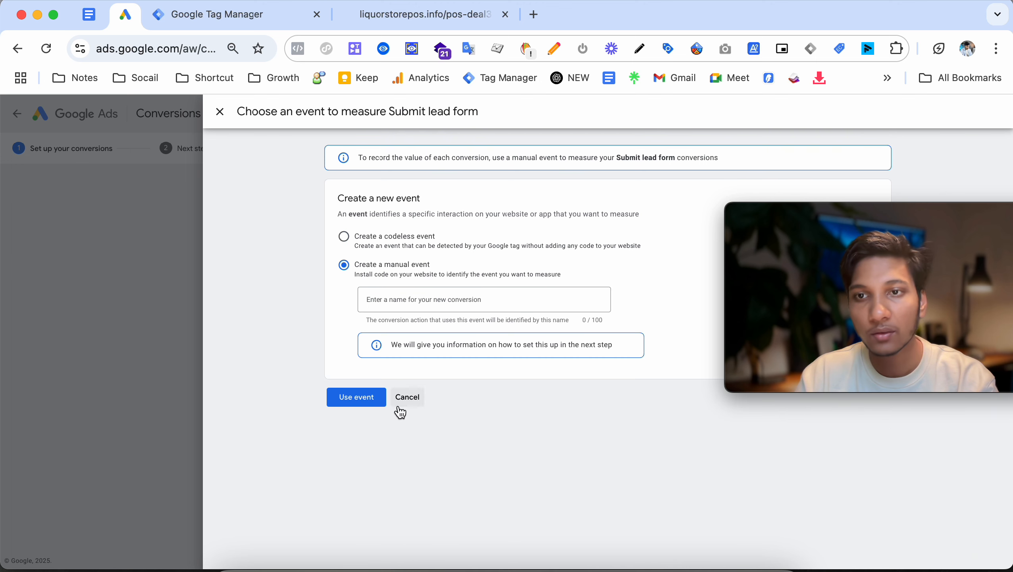
pyautogui.moveTo(873, 310); pyautogui.dragTo(782, 450)
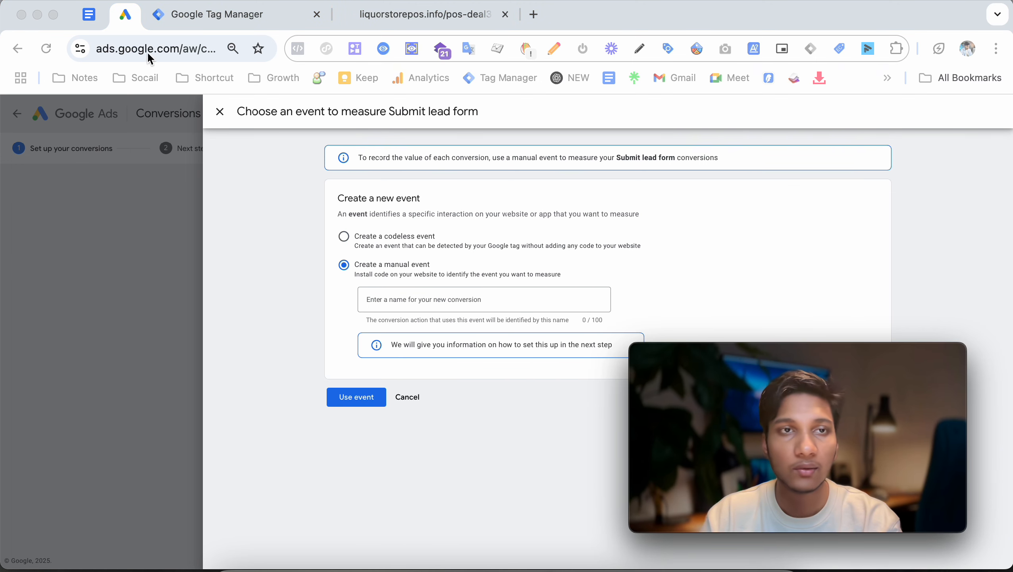
pyautogui.click(402, 298)
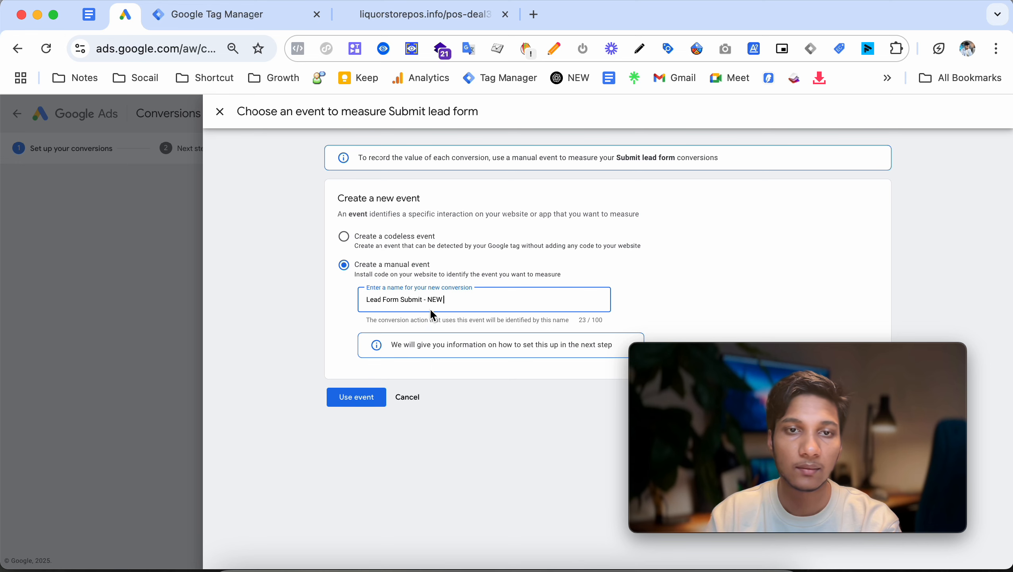
pyautogui.write('-')
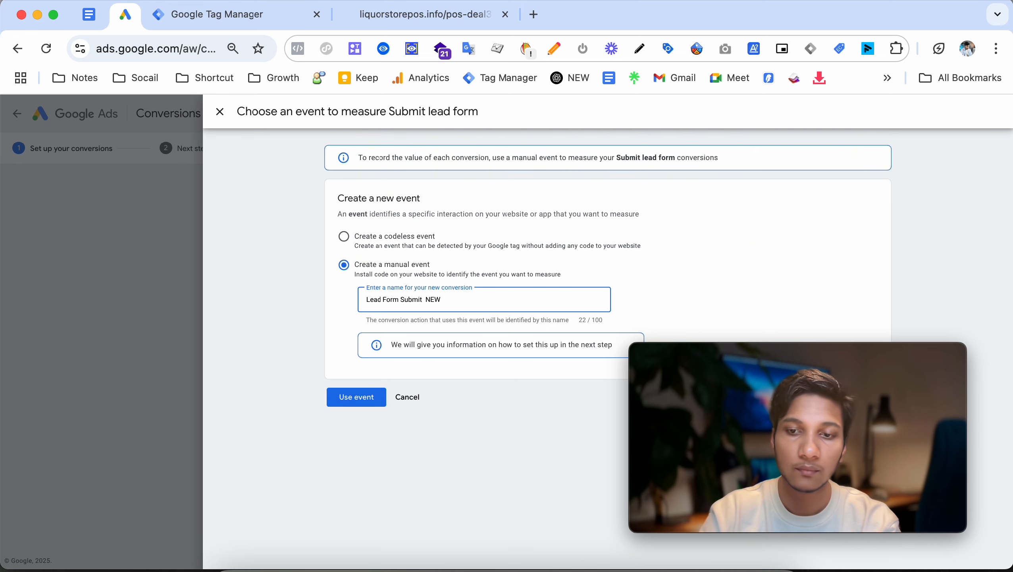
pyautogui.click(343, 401)
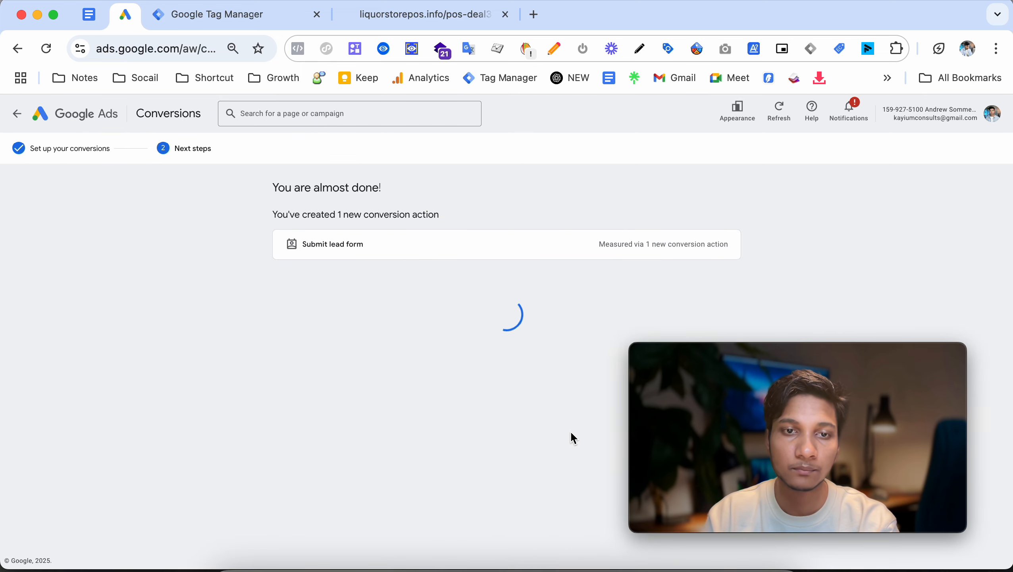
# Step: Review the tag installation options for the new conversion, including the email instructions for the webmaster
pyautogui.moveTo(778, 389); pyautogui.dragTo(181, 242)
pyautogui.scroll(-4, 705, 399)
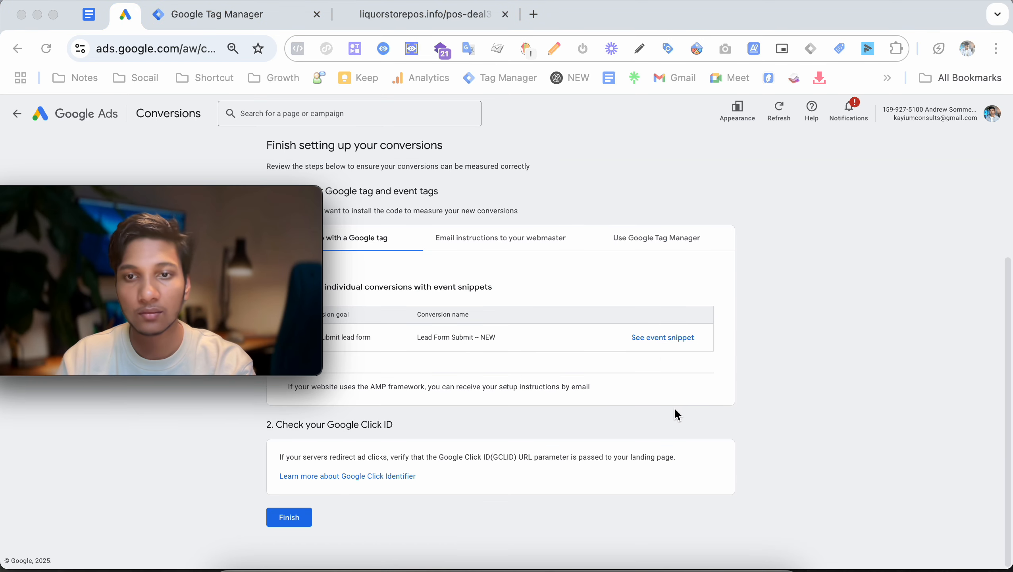
pyautogui.moveTo(276, 248); pyautogui.dragTo(388, 242)
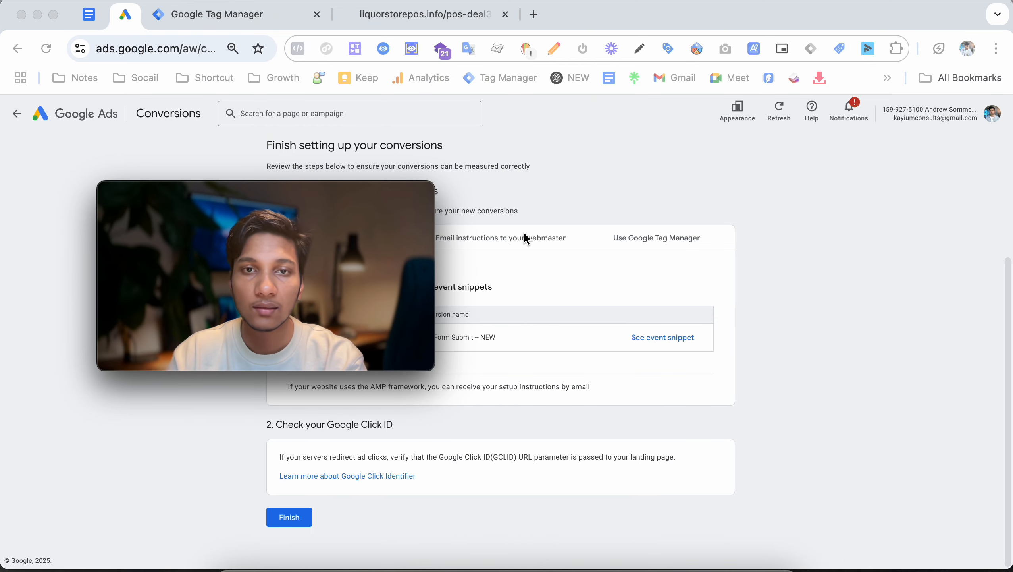
pyautogui.moveTo(403, 241); pyautogui.dragTo(916, 272)
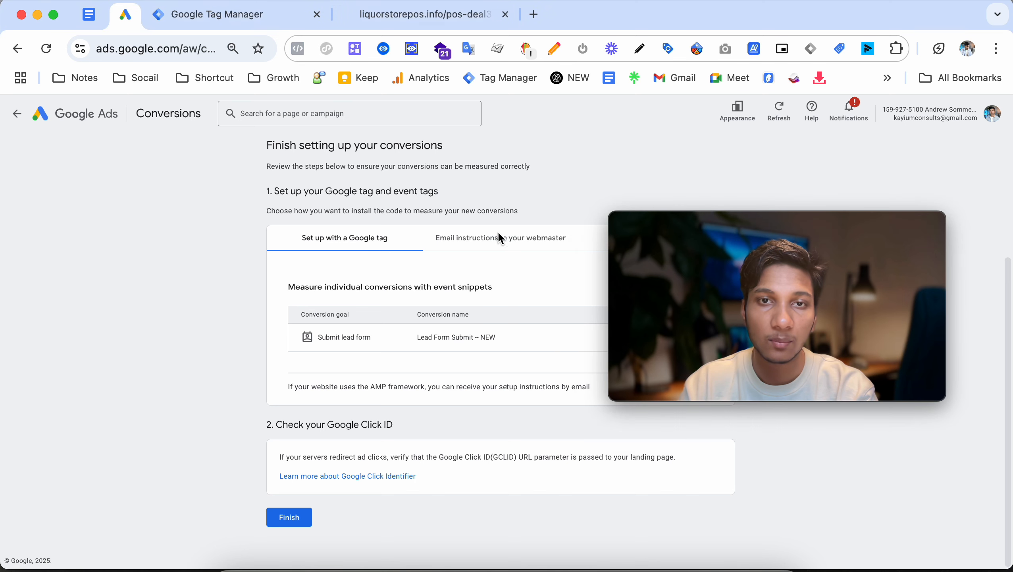
pyautogui.click(501, 239)
pyautogui.moveTo(772, 266); pyautogui.dragTo(234, 244)
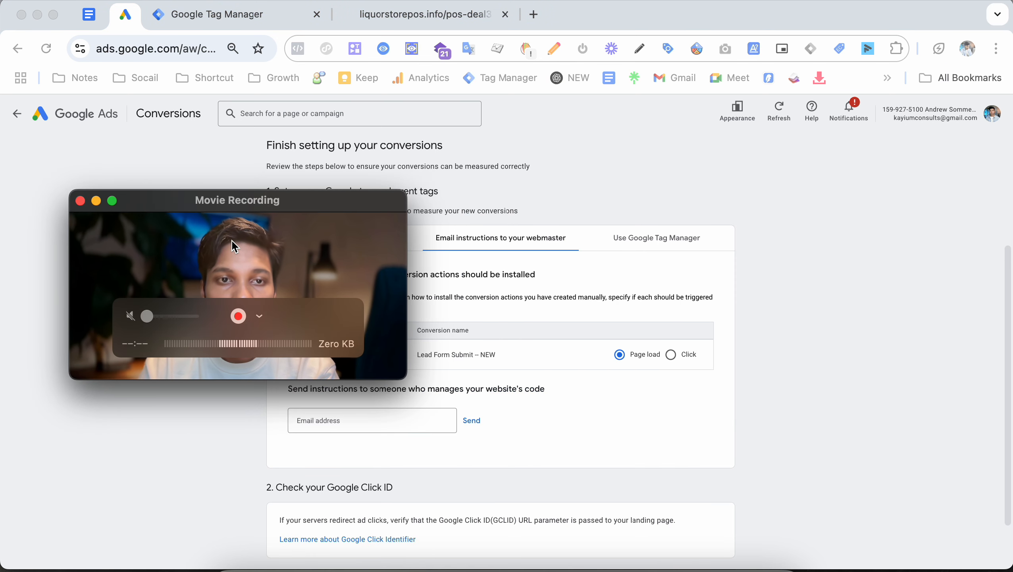
# Step: Open the Google Tag Manager installation details for the new Lead Form Submit – NEW conversion
pyautogui.click(637, 240)
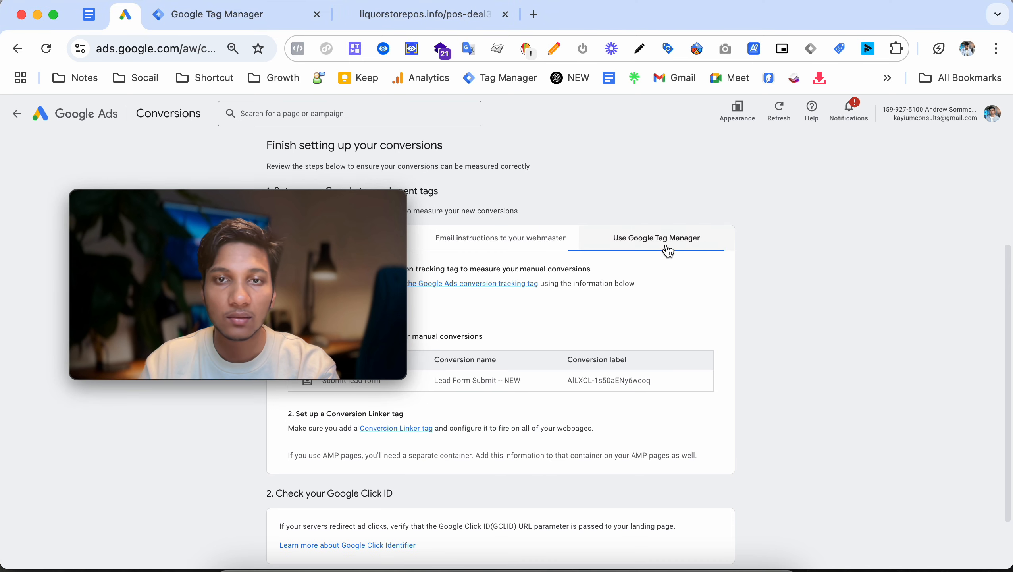
pyautogui.moveTo(406, 295); pyautogui.dragTo(441, 172)
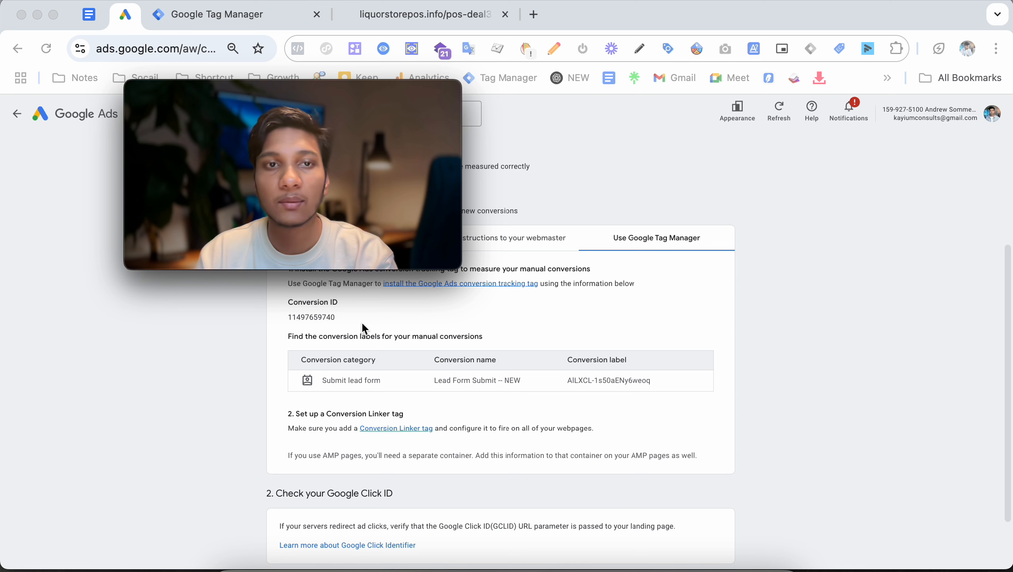
pyautogui.moveTo(355, 162); pyautogui.dragTo(813, 442)
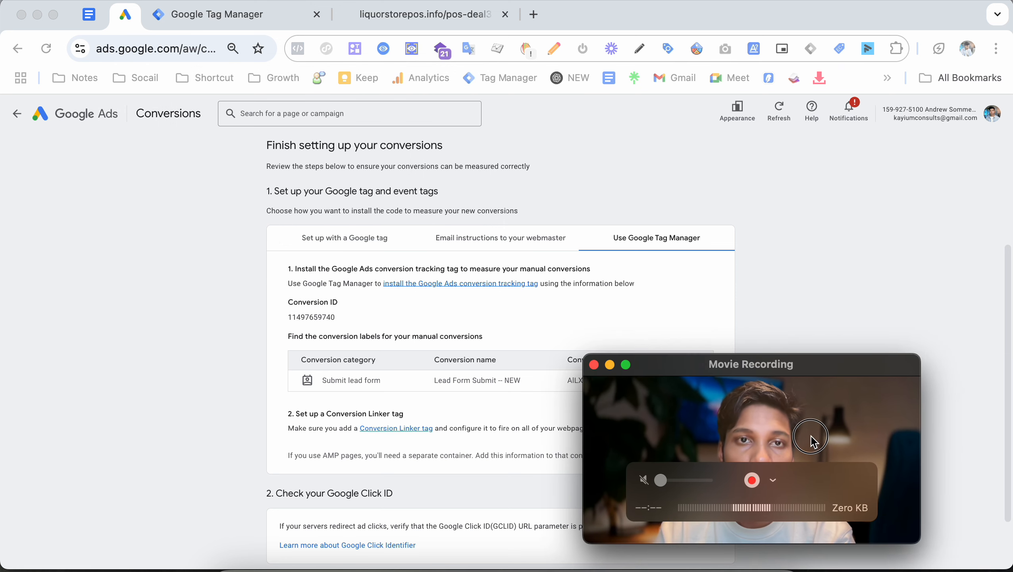
# Step: Switch to Google Tag Manager and start a new tag of type Google Ads Conversion Tracking
pyautogui.click(180, 20)
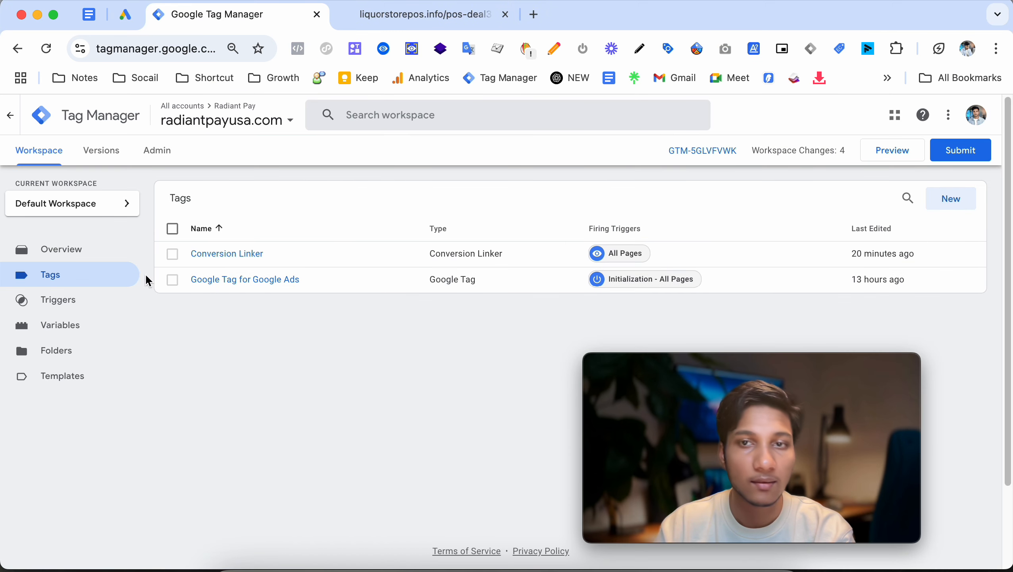
pyautogui.click(957, 198)
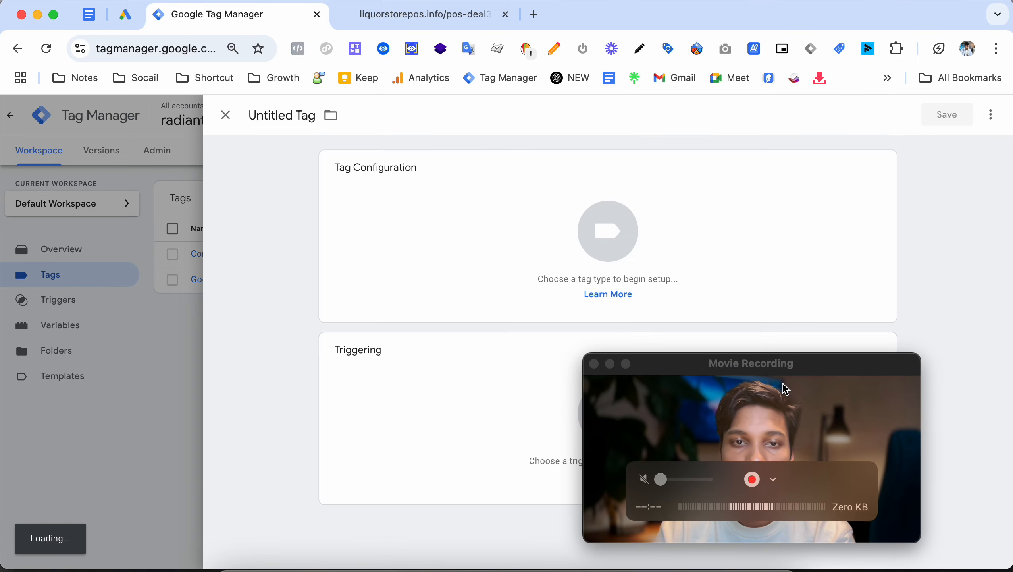
pyautogui.moveTo(786, 389); pyautogui.dragTo(271, 352)
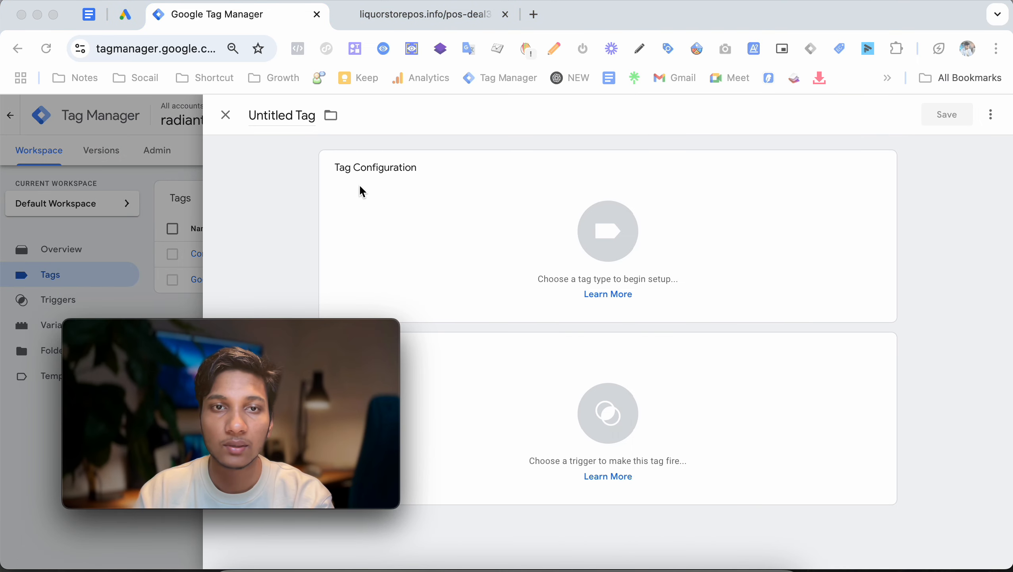
pyautogui.click(760, 242)
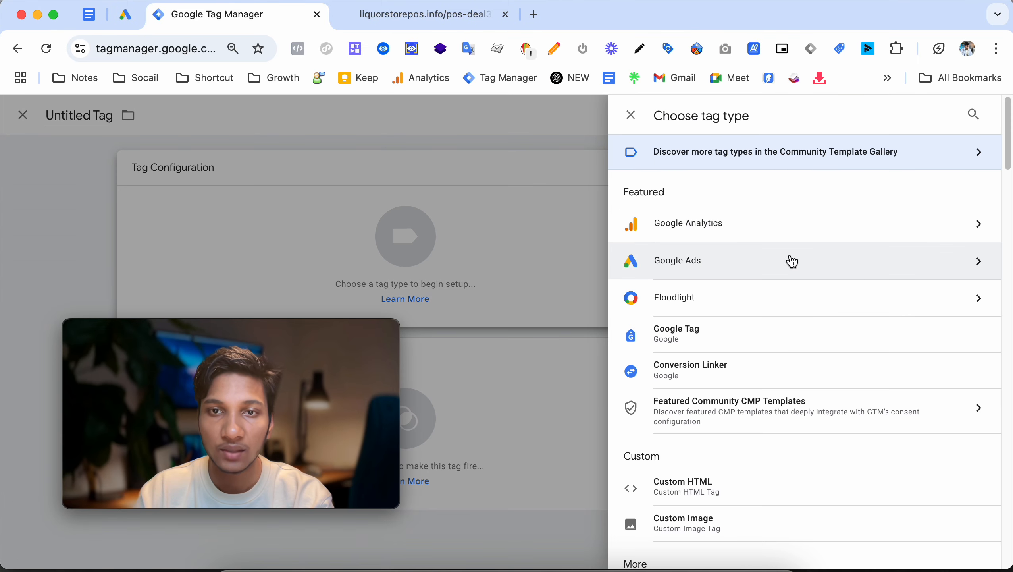
pyautogui.click(751, 270)
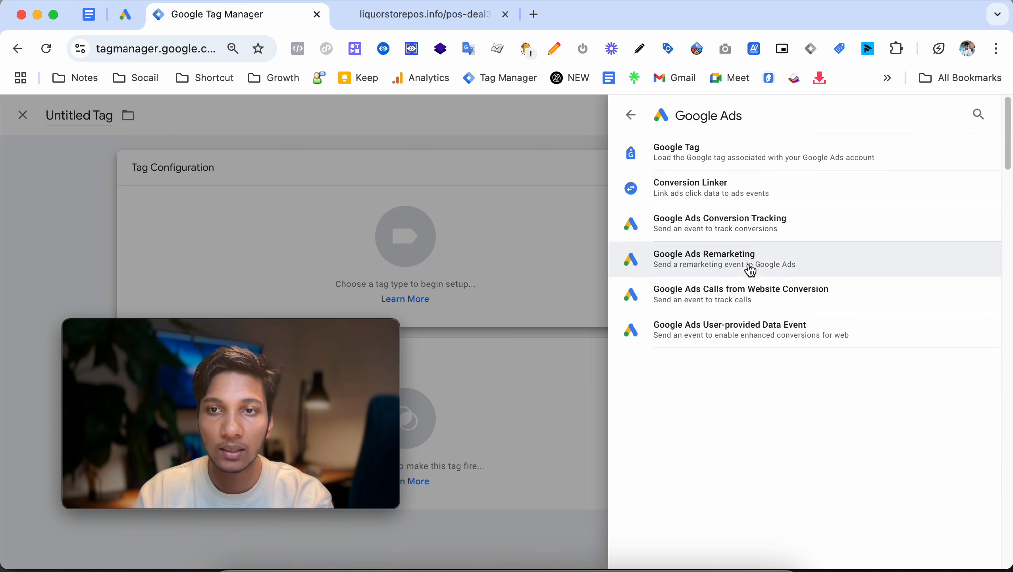
pyautogui.click(799, 222)
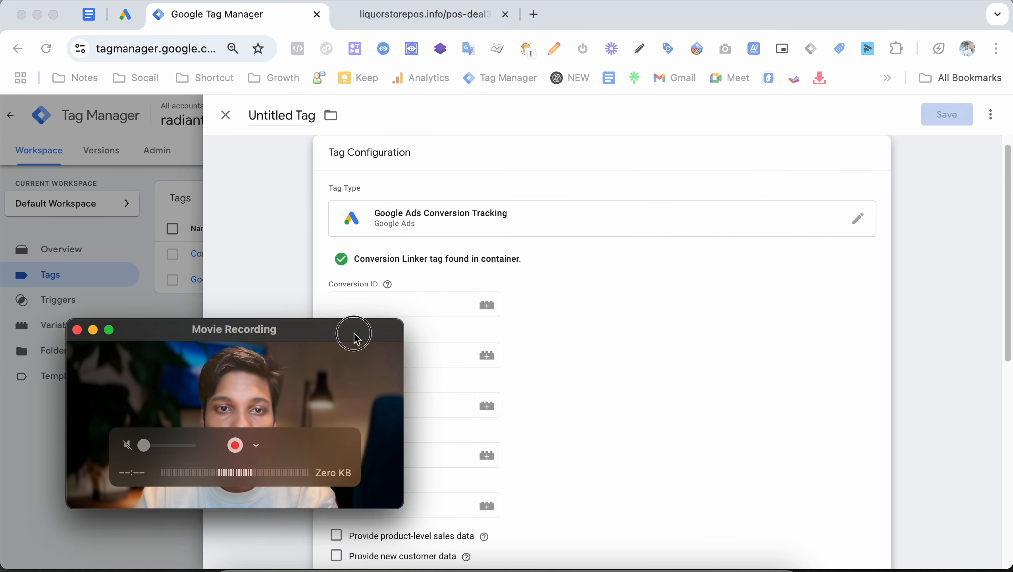
# Step: Copy the conversion ID from Google Ads and paste it into the new tag's Conversion ID in Tag Manager
pyautogui.moveTo(344, 332); pyautogui.dragTo(846, 309)
pyautogui.click(434, 306)
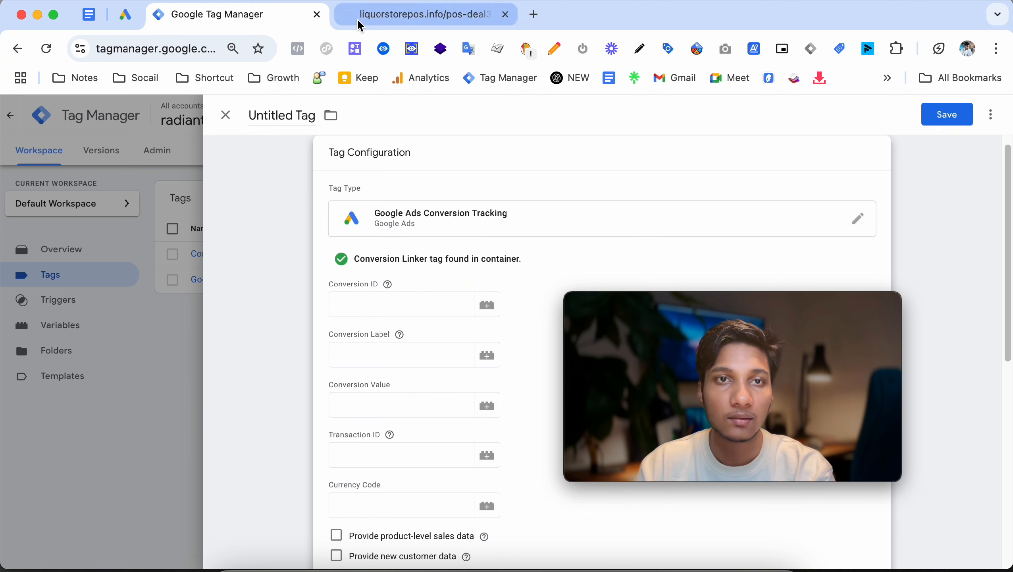
pyautogui.click(122, 15)
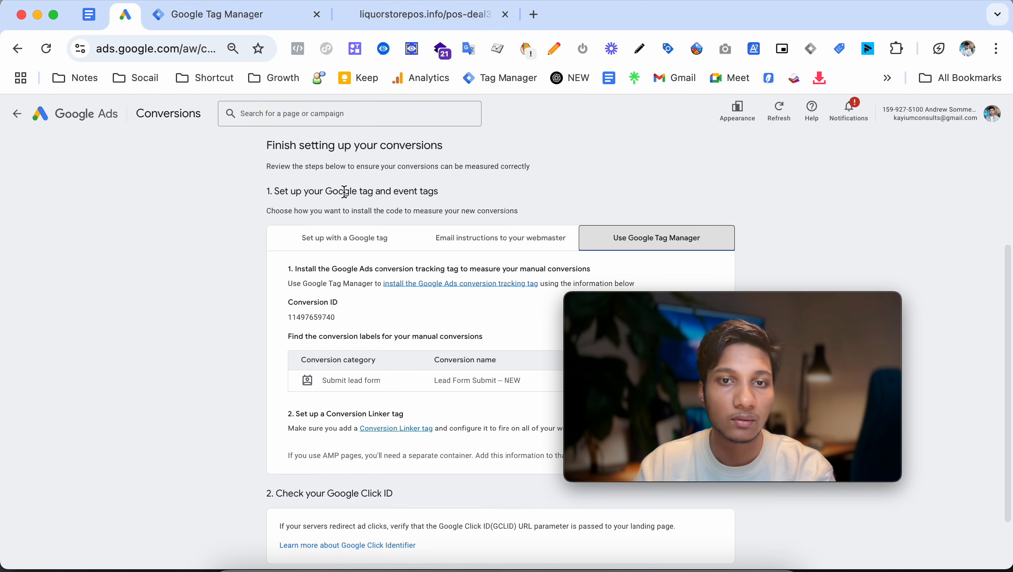
pyautogui.doubleClick(308, 317)
pyautogui.rightClick(308, 317)
pyautogui.click(344, 325)
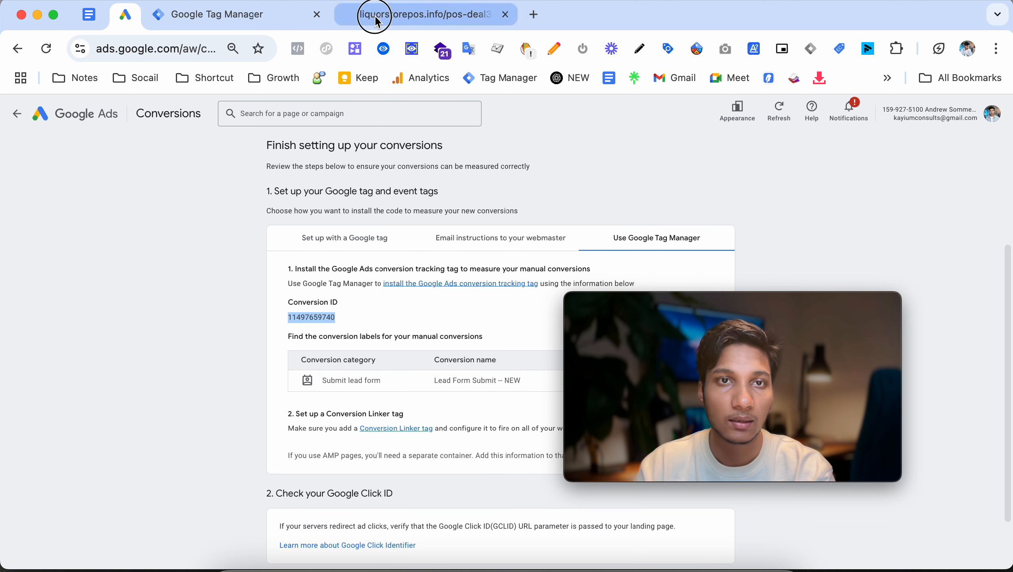
pyautogui.click(279, 25)
pyautogui.click(392, 298)
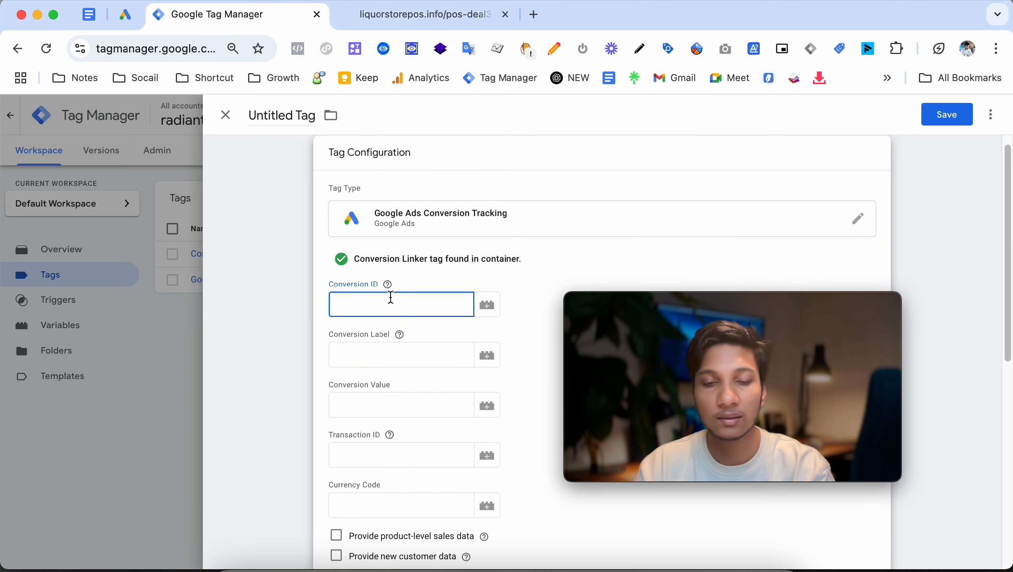
pyautogui.press('super+v')
# Step: Copy the Lead Form Submit – NEW conversion label from Google Ads for the tag's Conversion Label in Tag Manager
pyautogui.click(406, 354)
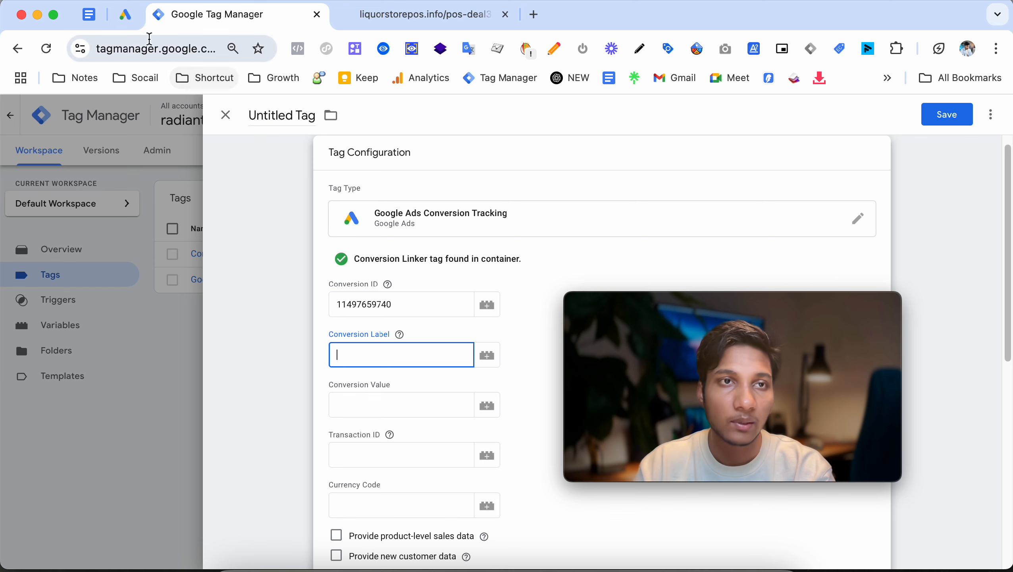
pyautogui.click(126, 16)
pyautogui.moveTo(663, 376); pyautogui.dragTo(320, 338)
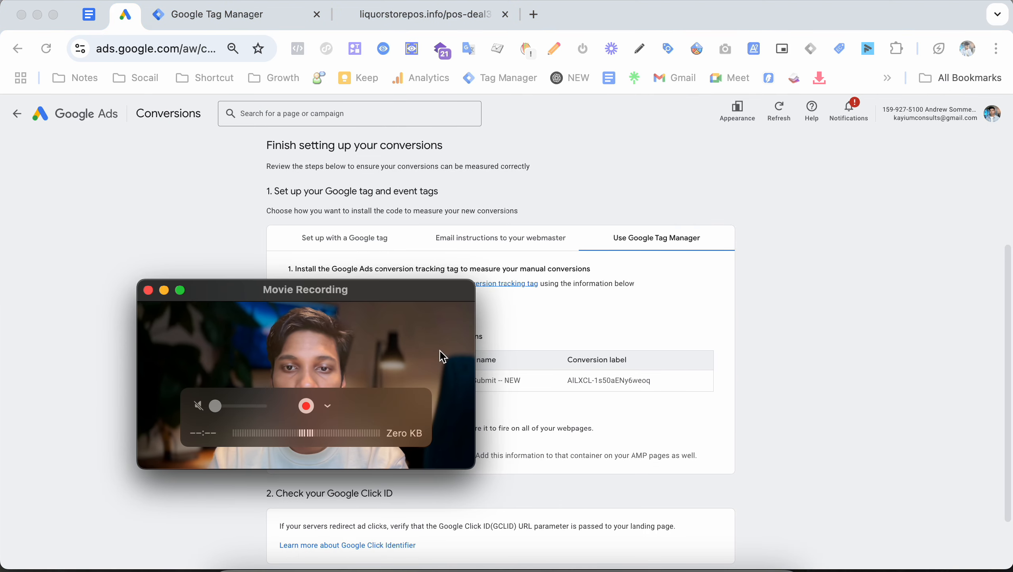
pyautogui.rightClick(597, 378)
pyautogui.click(673, 325)
pyautogui.click(245, 14)
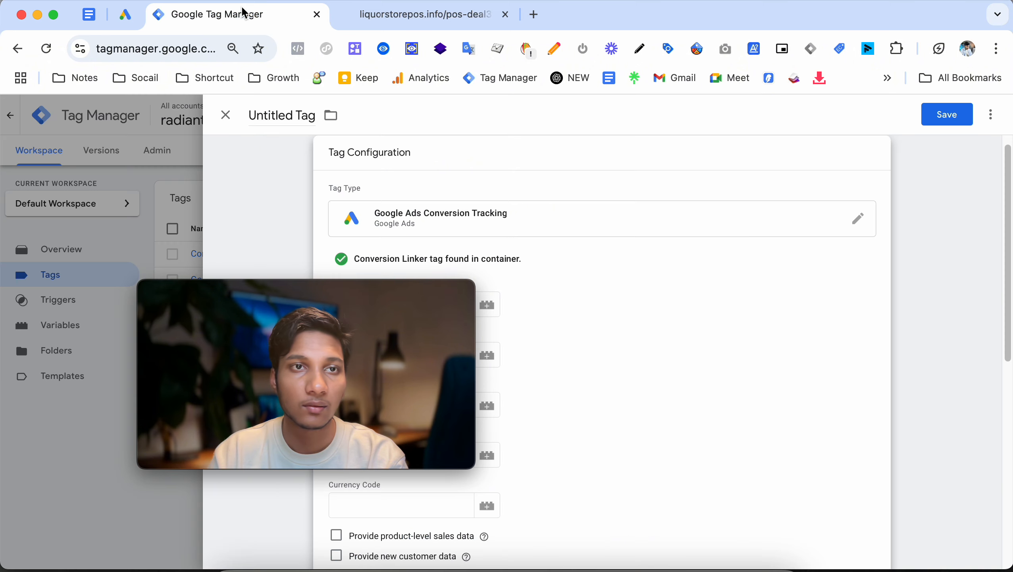
pyautogui.moveTo(389, 317); pyautogui.dragTo(824, 267)
pyautogui.click(412, 357)
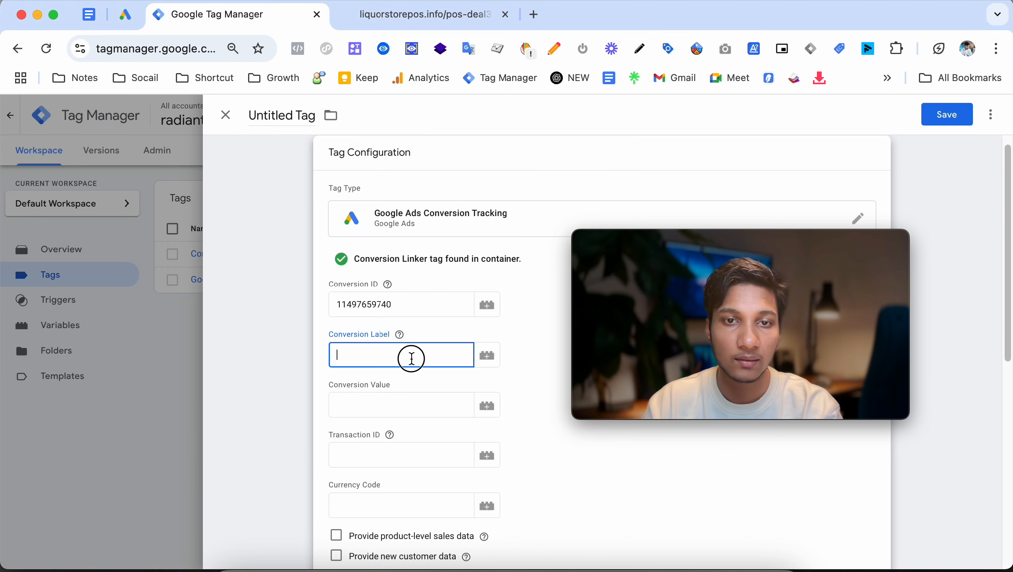
pyautogui.scroll(-10, 407, 393)
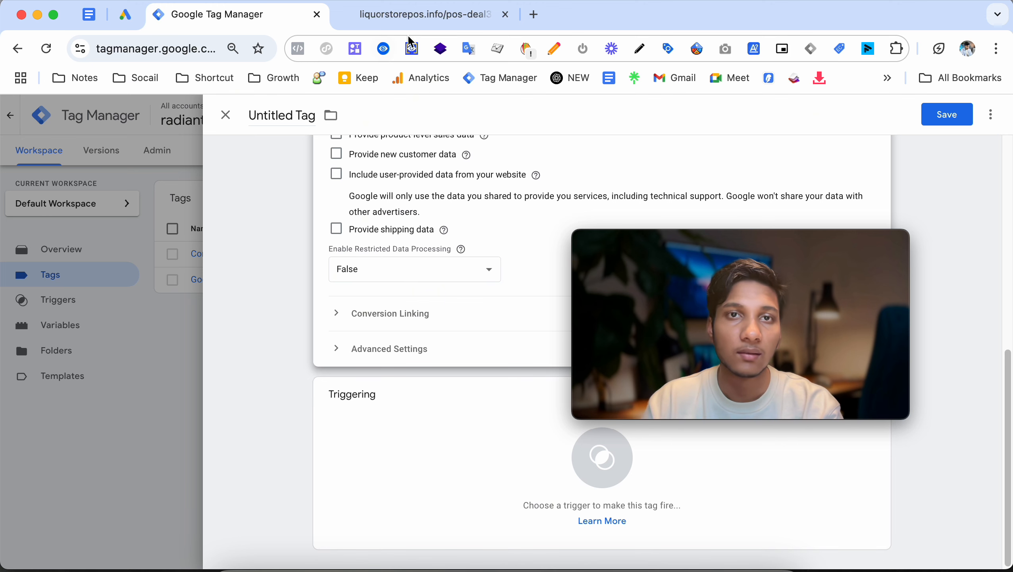
# Step: Fill in the landing page's lead form with a full name, phone number, e-mail address and the business name "test"
pyautogui.moveTo(558, 249); pyautogui.dragTo(142, 250)
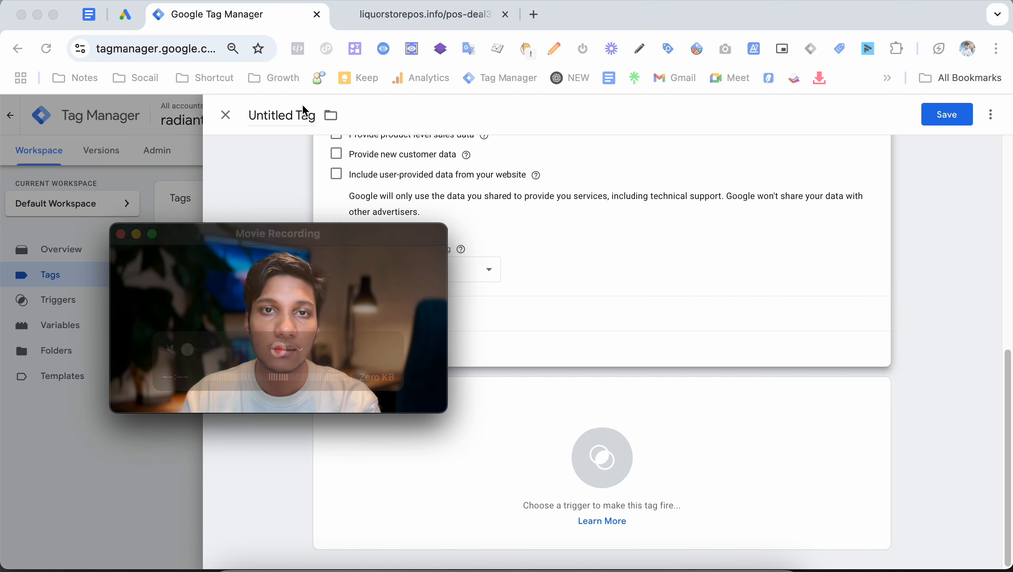
pyautogui.click(389, 15)
pyautogui.scroll(4, 716, 234)
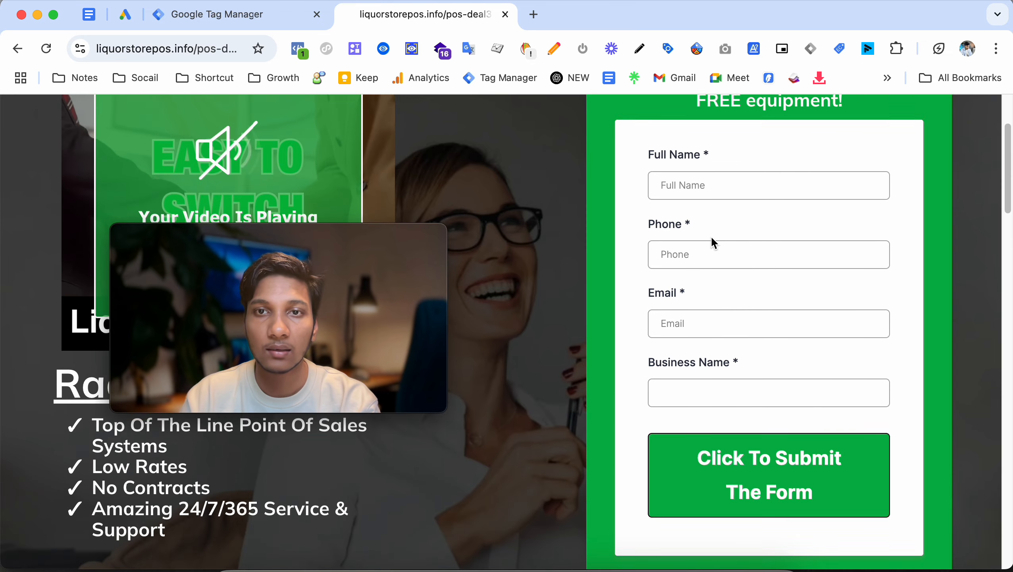
pyautogui.click(696, 199)
pyautogui.click(781, 240)
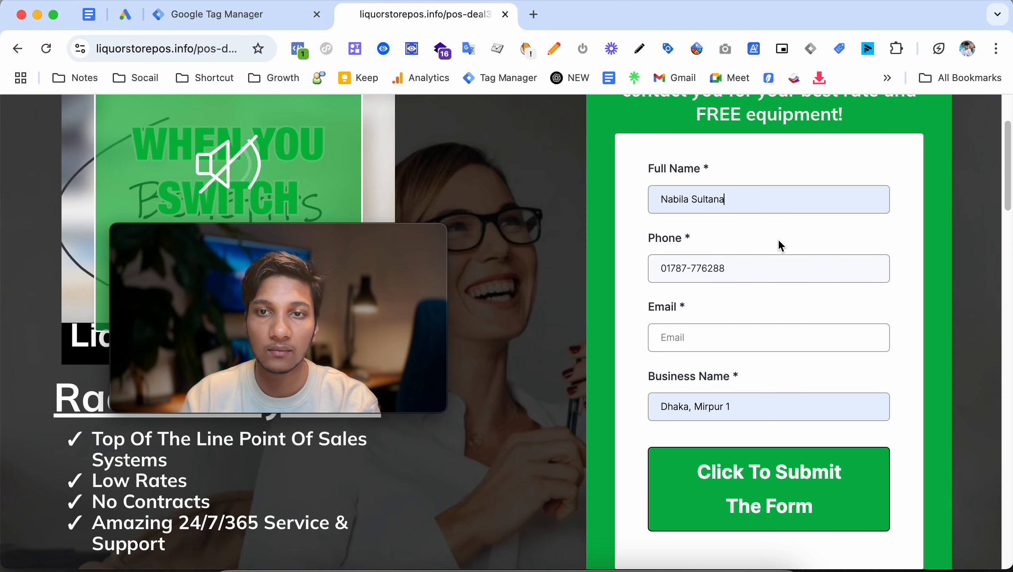
pyautogui.click(701, 332)
pyautogui.click(751, 382)
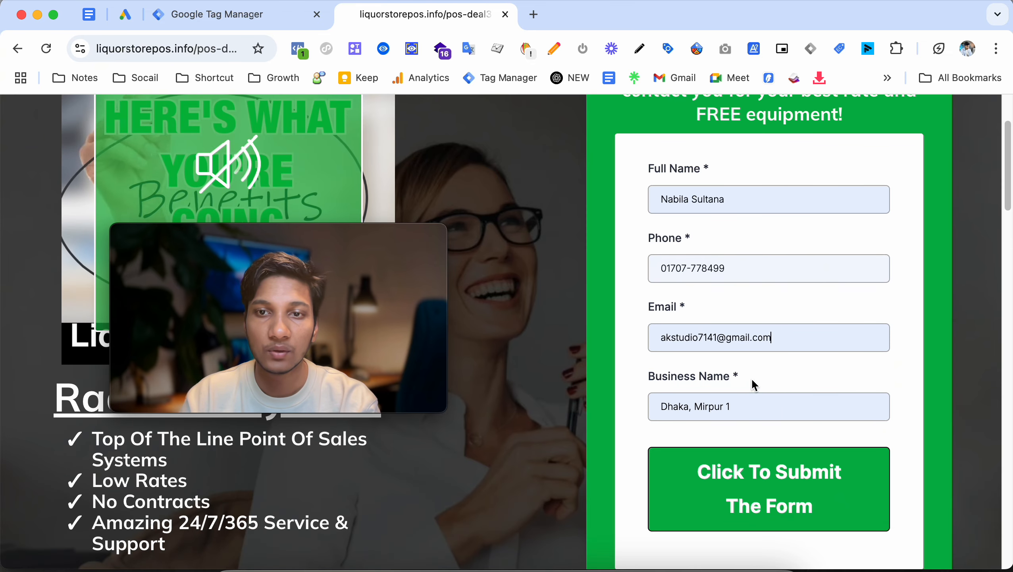
pyautogui.click(722, 396)
pyautogui.press('super+a')
pyautogui.write('test')
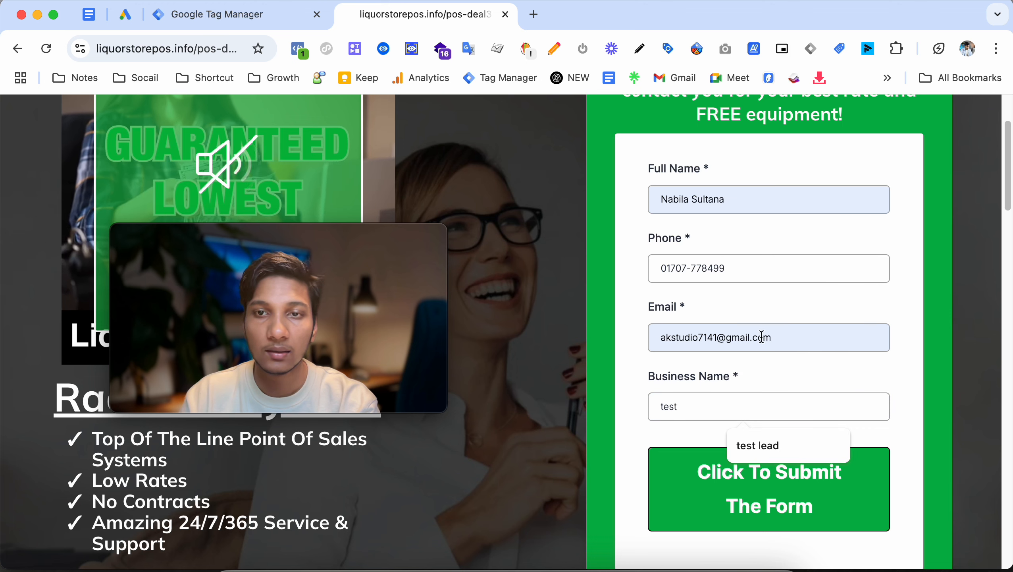
# Step: Edit the phone number in the lead form and submit the form
pyautogui.click(671, 268)
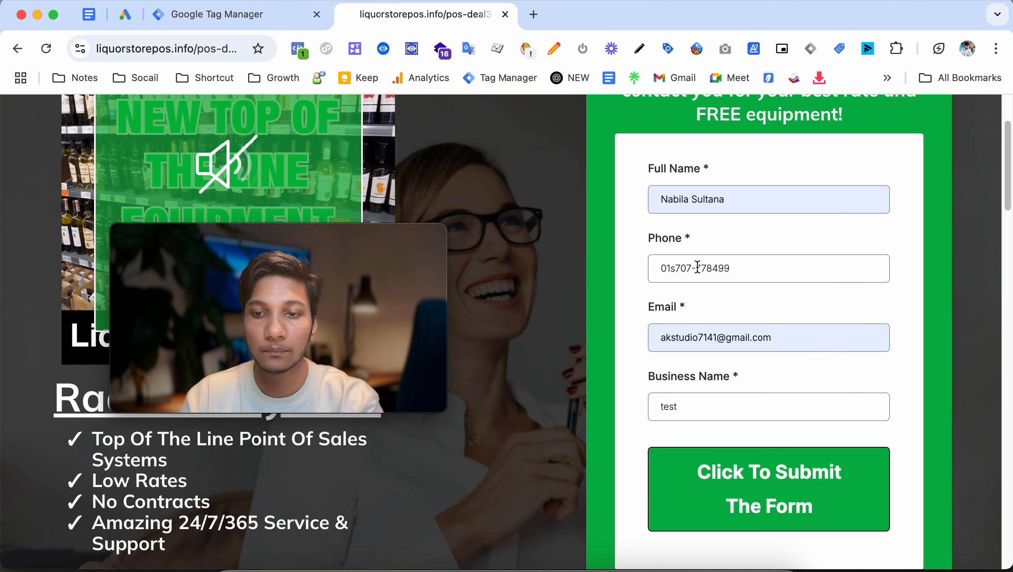
pyautogui.press('BackSpace')
pyautogui.click(682, 268)
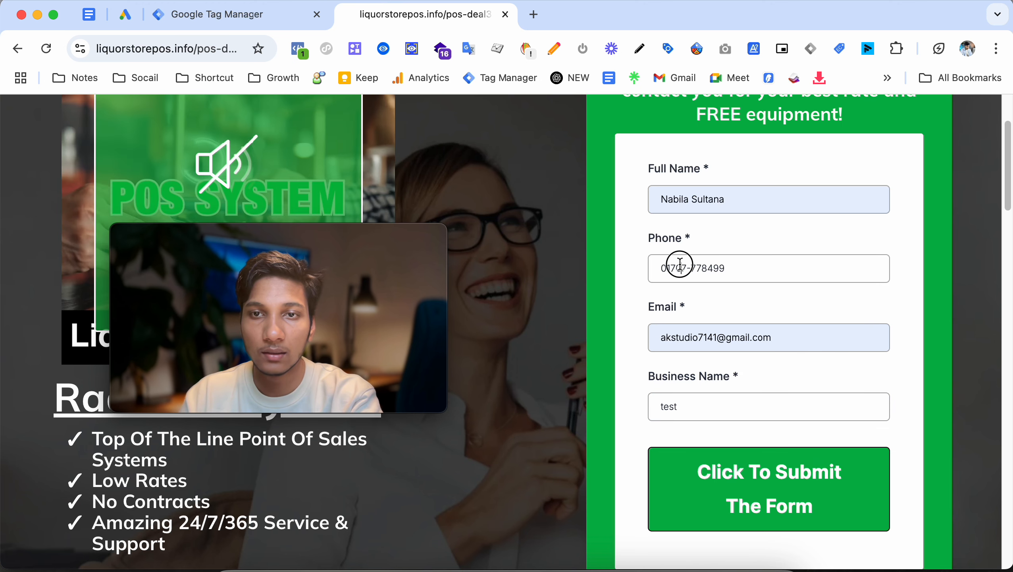
pyautogui.press('BackSpace')
pyautogui.write('7')
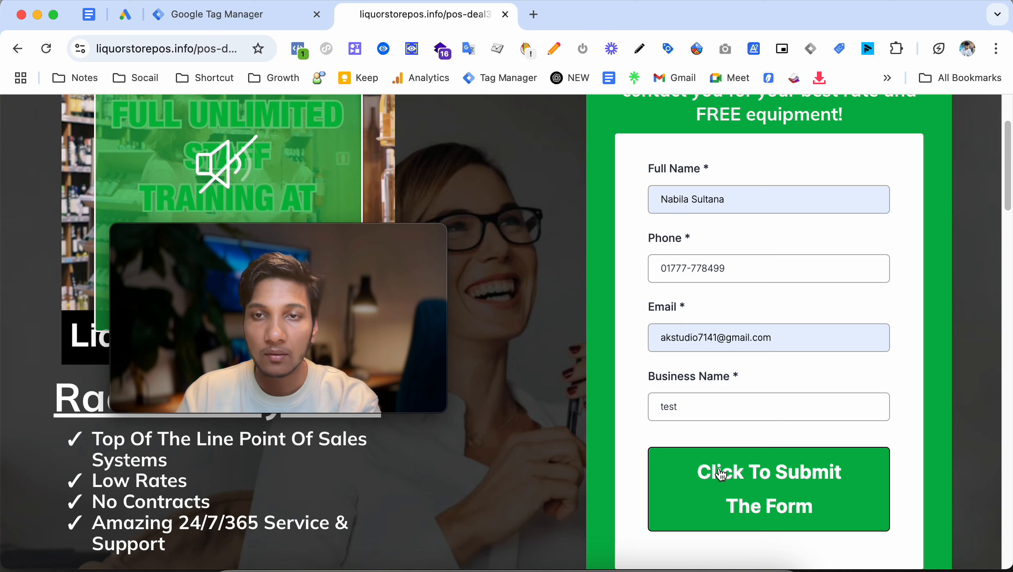
pyautogui.scroll(-1, 724, 477)
pyautogui.click(735, 477)
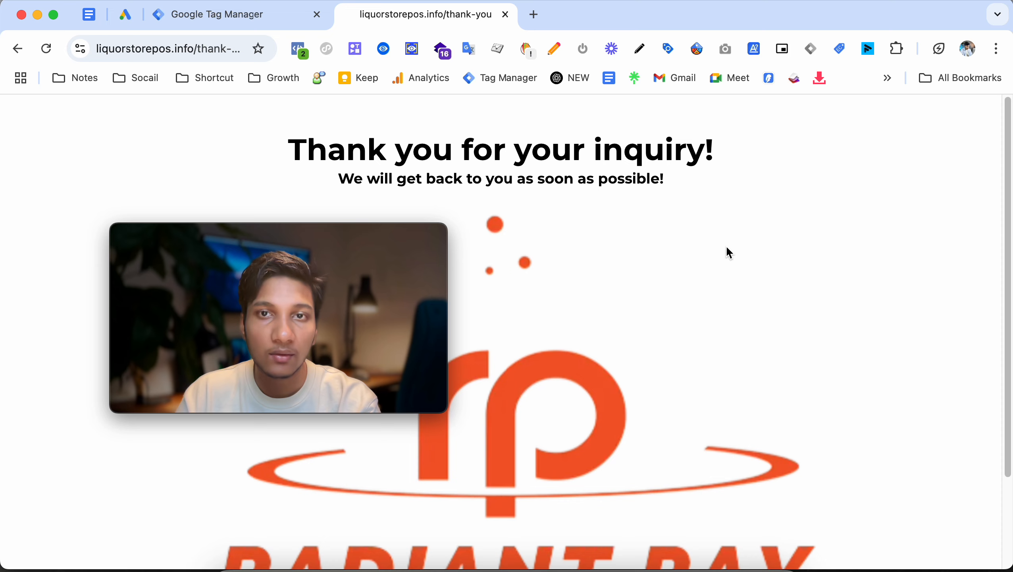
pyautogui.scroll(-3, 618, 276)
# Step: Copy the thank-you page's URL and paste it onto the Freeform board as a link card below the Tag Manager logo
pyautogui.click(238, 21)
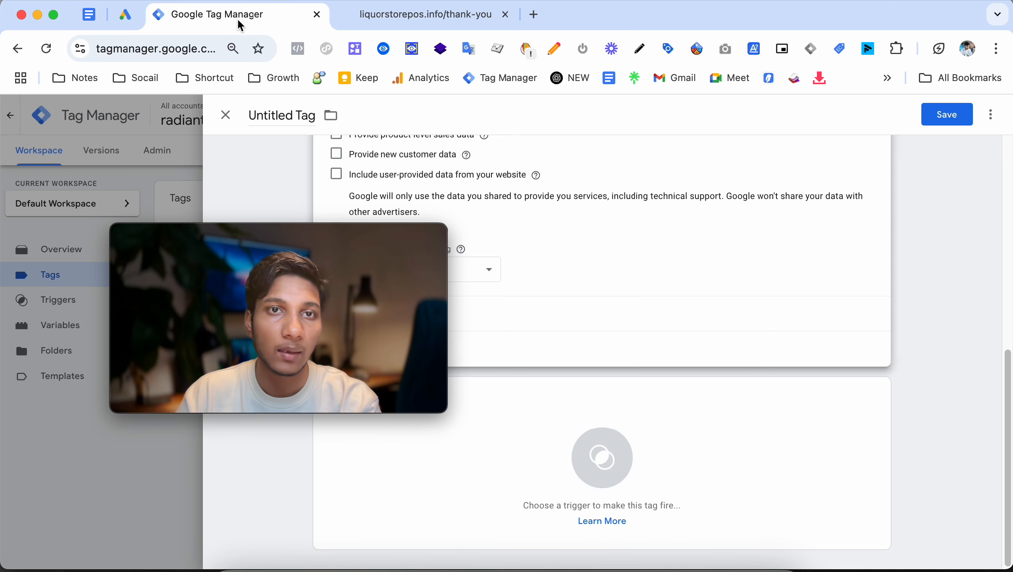
pyautogui.moveTo(311, 255); pyautogui.dragTo(587, 225)
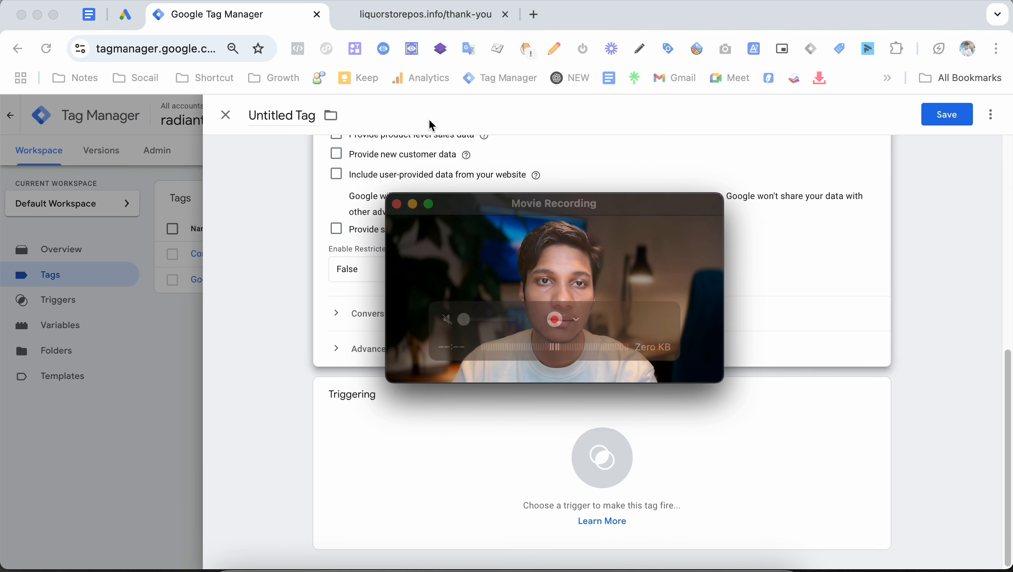
pyautogui.click(398, 20)
pyautogui.click(186, 49)
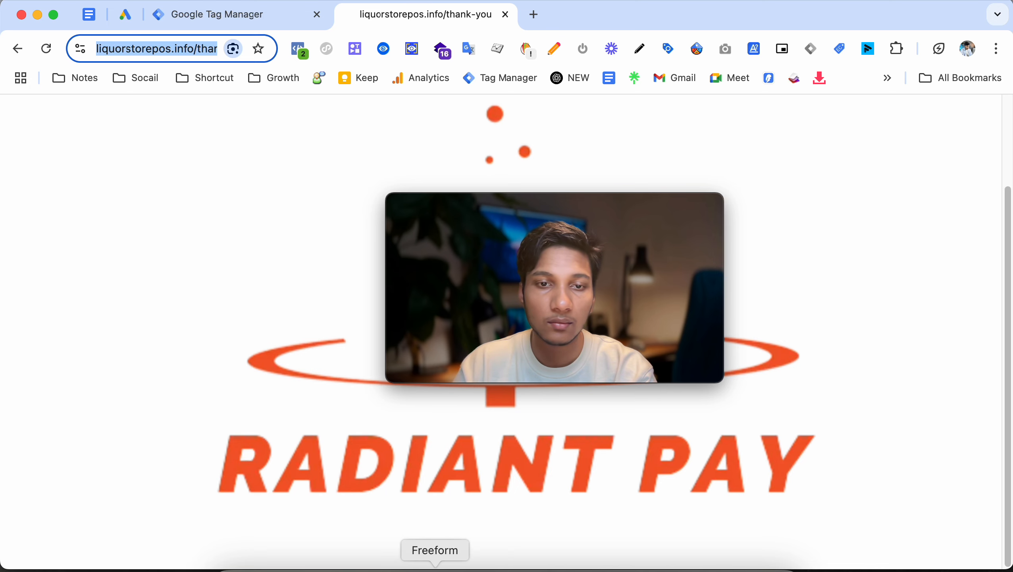
pyautogui.click(434, 567)
pyautogui.moveTo(491, 269); pyautogui.dragTo(743, 340)
pyautogui.click(514, 359)
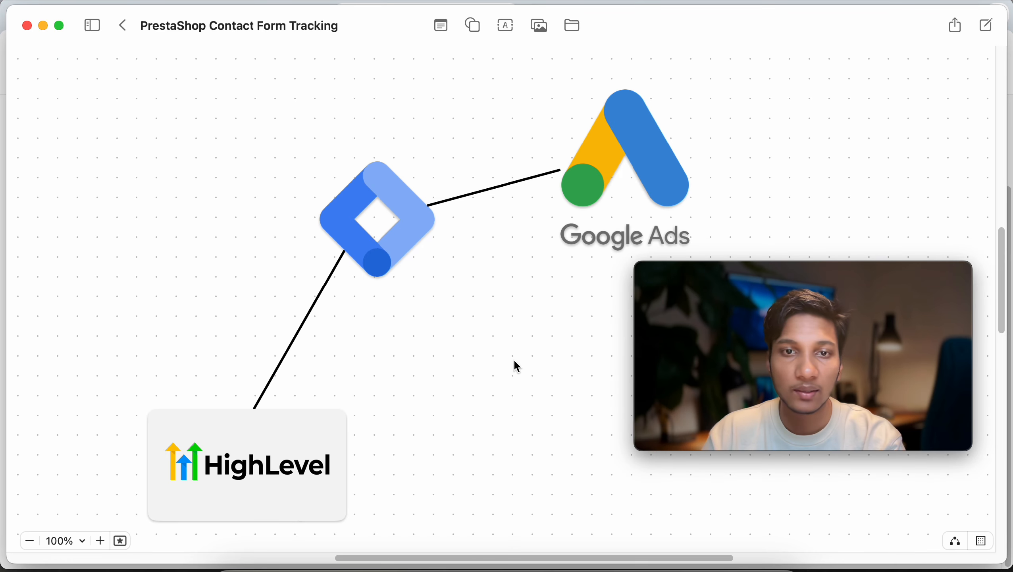
pyautogui.press('super+v')
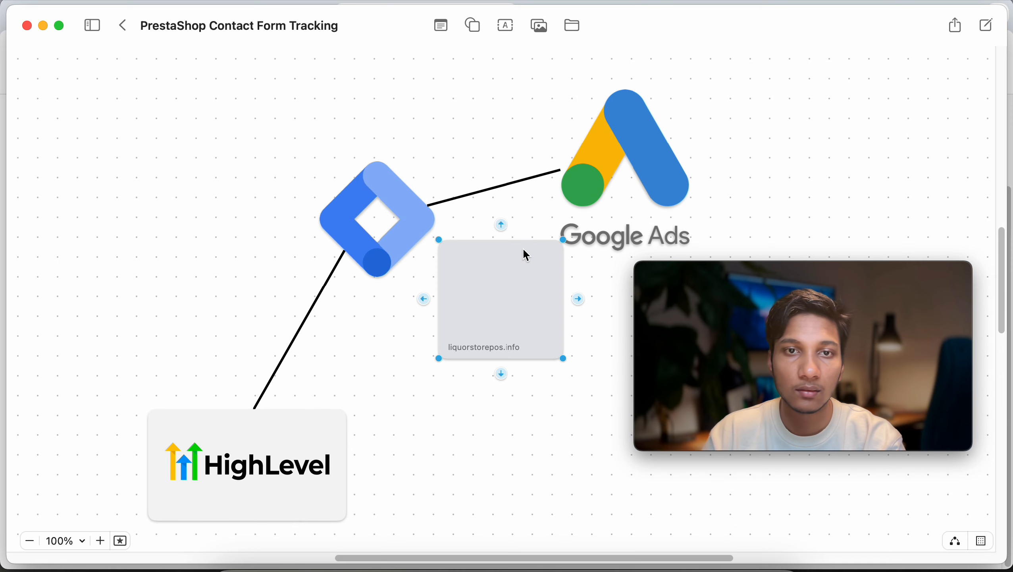
pyautogui.moveTo(524, 282); pyautogui.dragTo(502, 340)
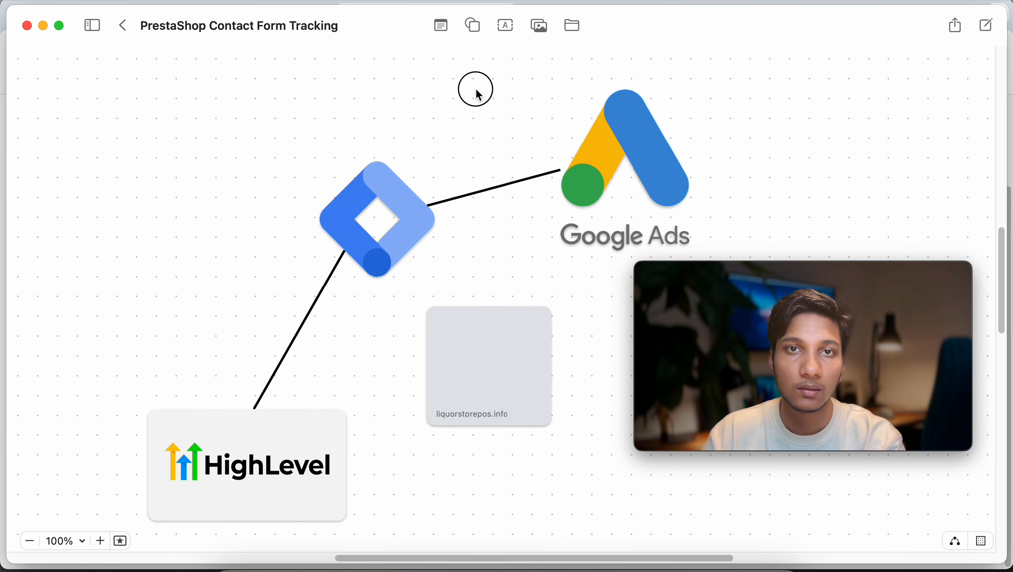
# Step: Add a text box with the thank-you page URL on liquorstorepos.info above the Tag Manager logo on the board
pyautogui.click(504, 26)
pyautogui.click(498, 298)
pyautogui.press('super+v')
pyautogui.moveTo(550, 296); pyautogui.dragTo(271, 125)
pyautogui.scroll(3, 280, 136)
pyautogui.hscroll(-3, 280, 137)
pyautogui.scroll(5, 383, 184)
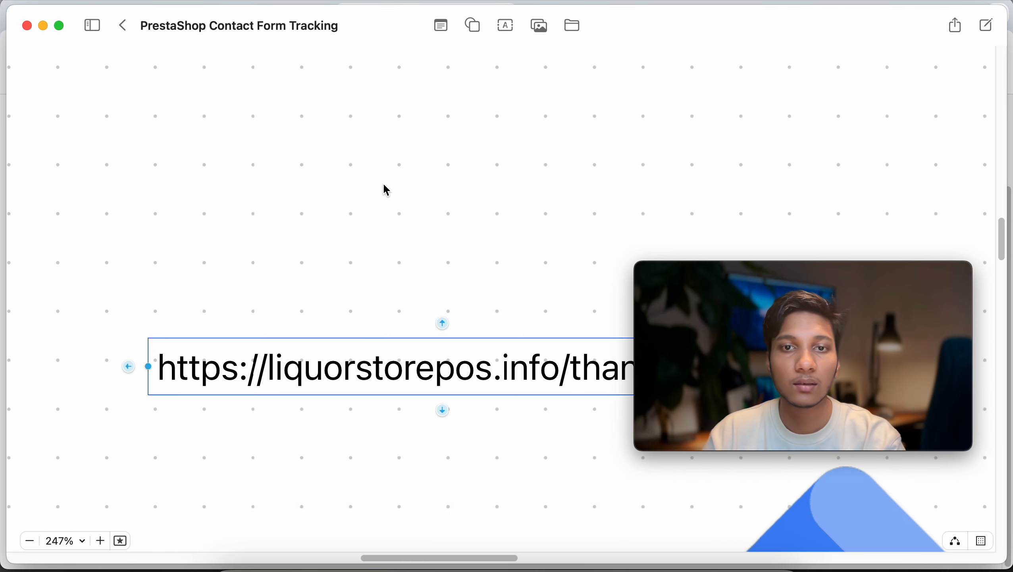
pyautogui.scroll(-2, 460, 241)
pyautogui.scroll(-3, 533, 265)
pyautogui.hscroll(1, 533, 264)
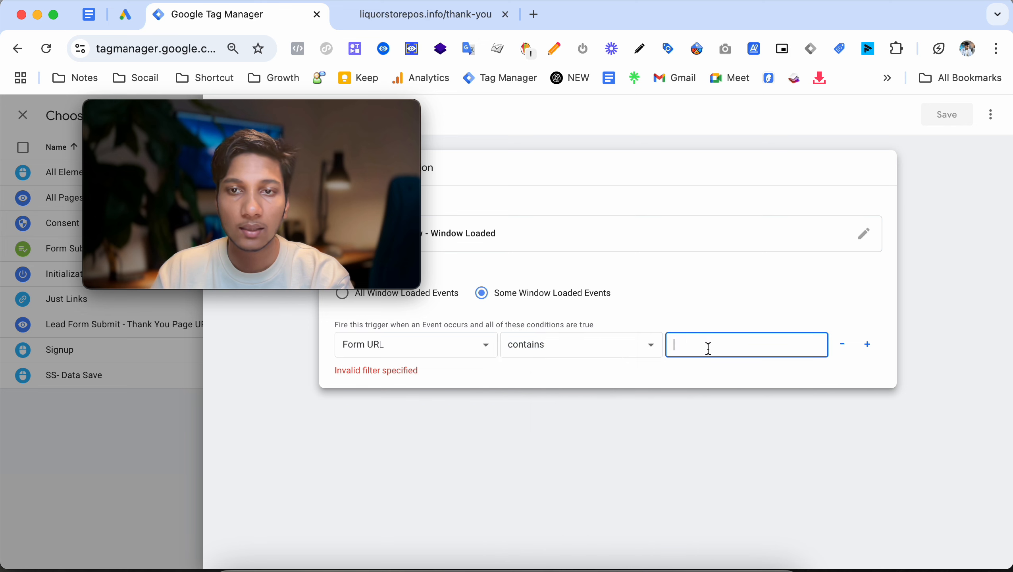
# Step: Set the trigger condition to Form URL contains "thank-you" and save it as "Lead Trigger - thank-you page"
pyautogui.hotkey('ctrl', 'v')
pyautogui.moveTo(357, 195)
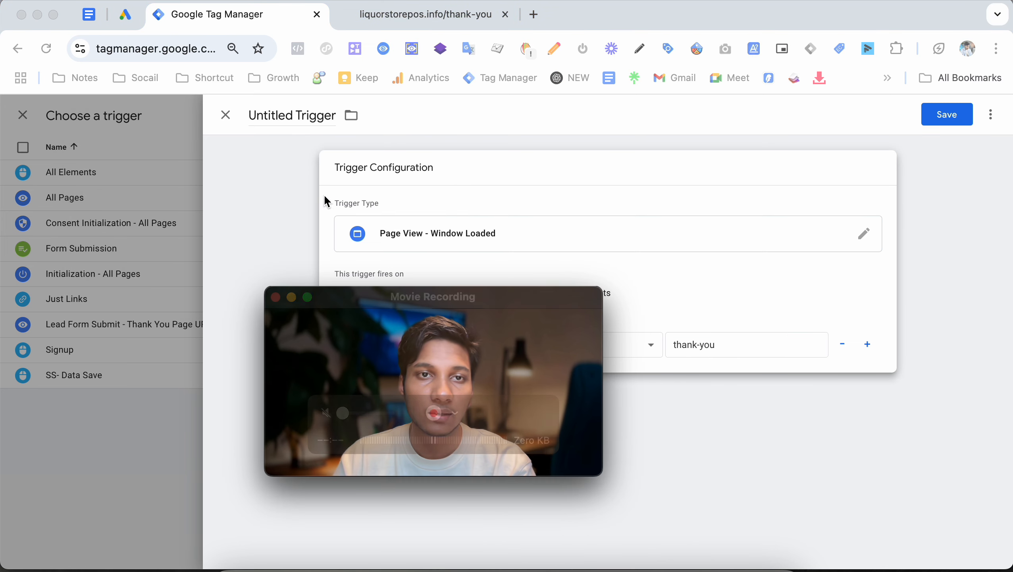
pyautogui.click(282, 115)
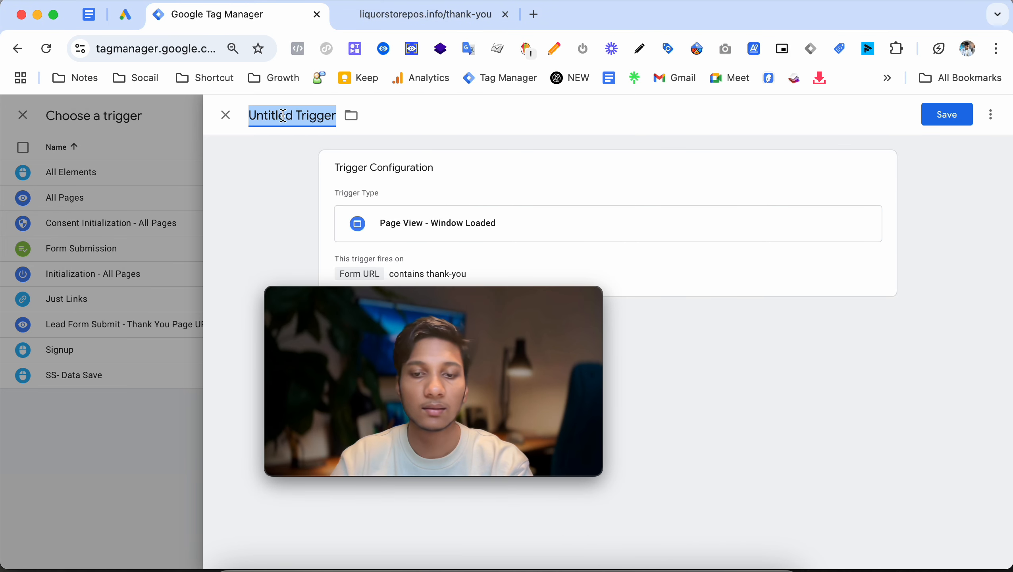
pyautogui.write('Lead Trigger - thank-you page')
pyautogui.click(947, 115)
# Step: Open the untitled conversion tag's name for editing
pyautogui.moveTo(316, 289)
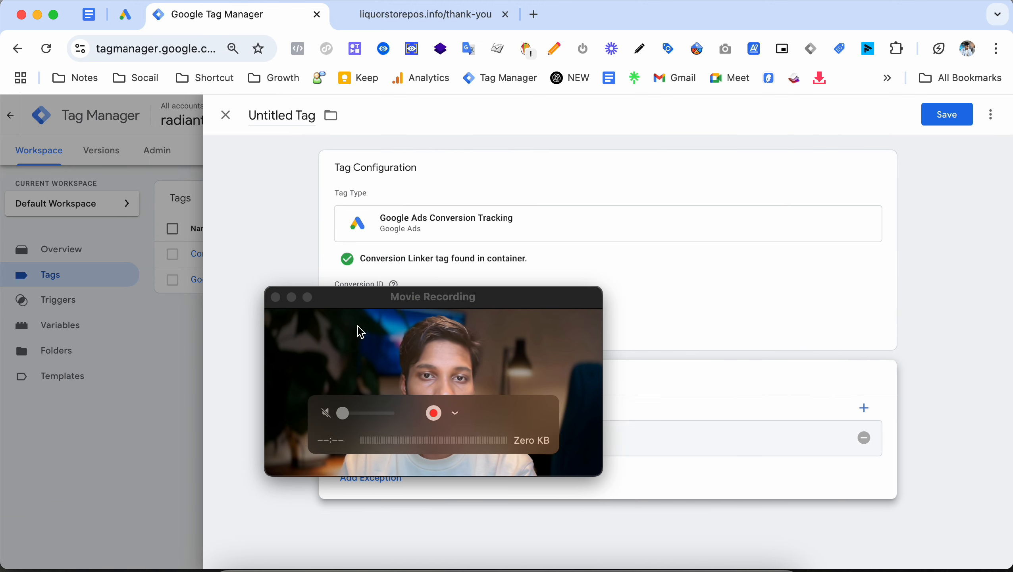
pyautogui.moveTo(357, 330); pyautogui.dragTo(114, 280)
pyautogui.click(282, 114)
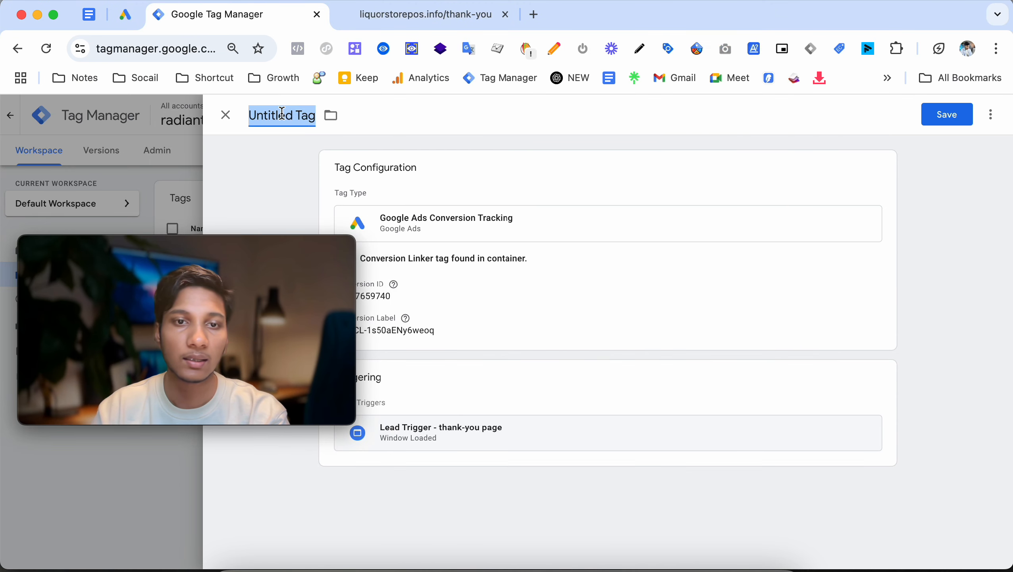
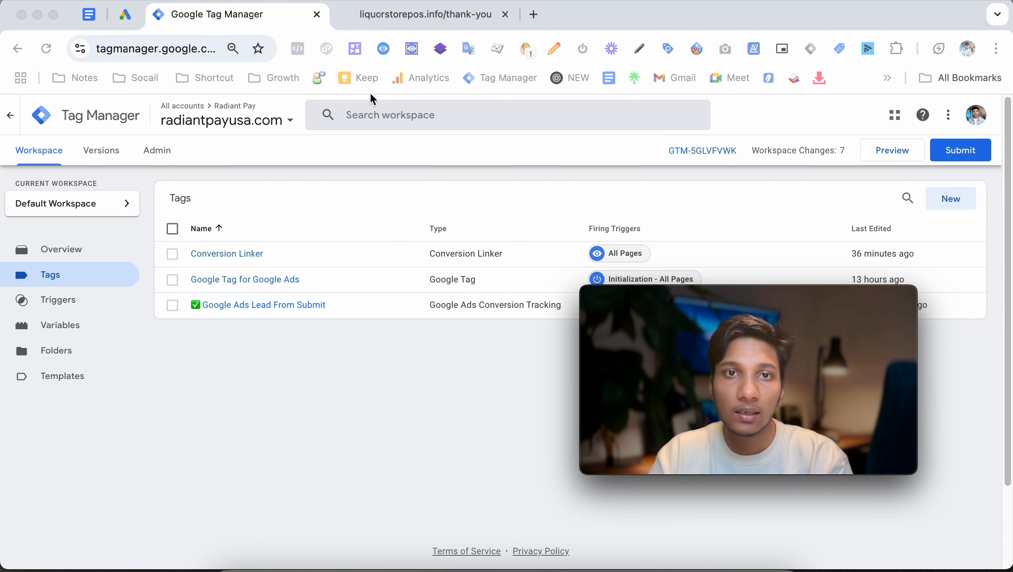
pyautogui.click(415, 25)
pyautogui.rightClick(209, 207)
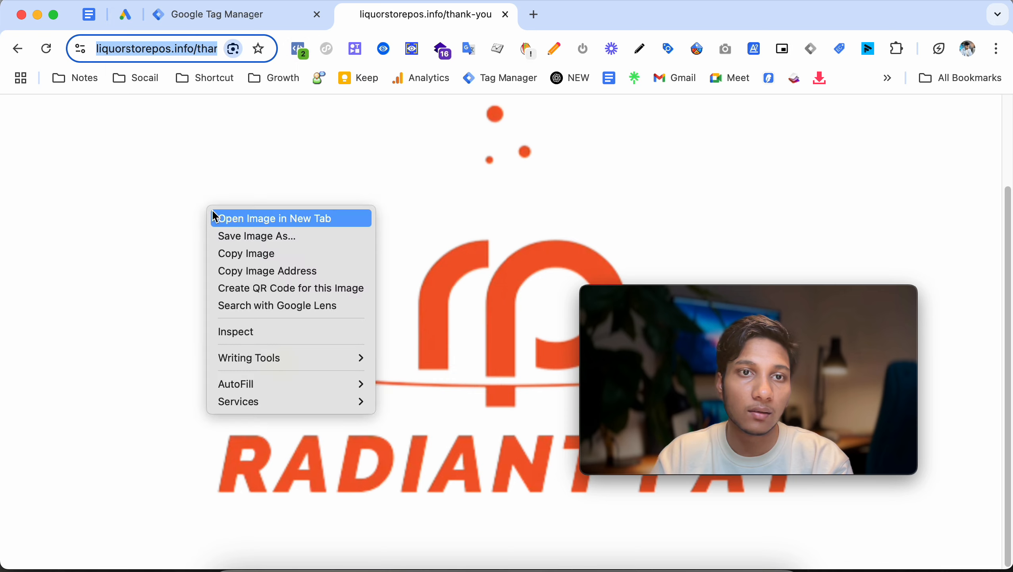
pyautogui.click(273, 333)
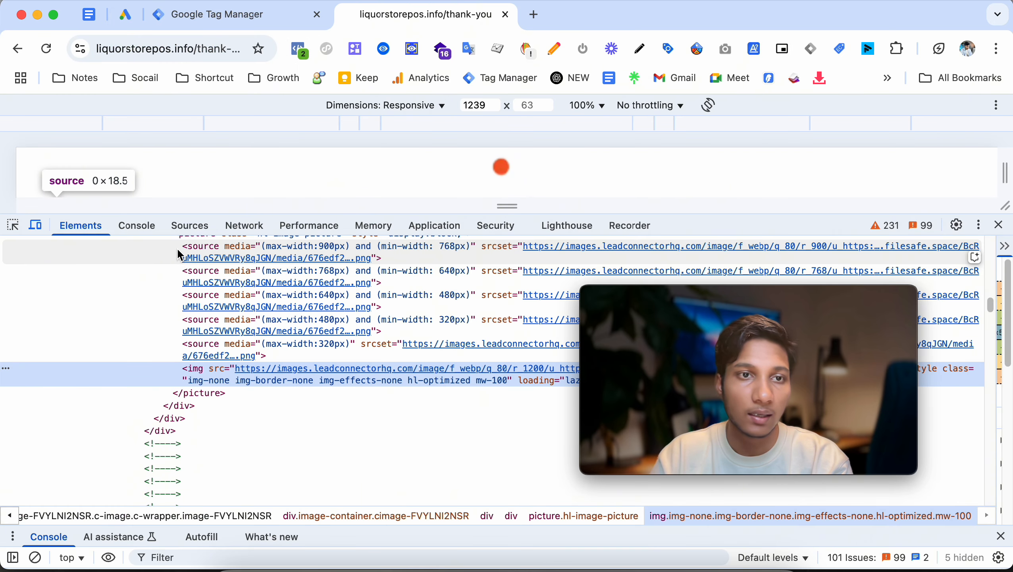
pyautogui.click(422, 226)
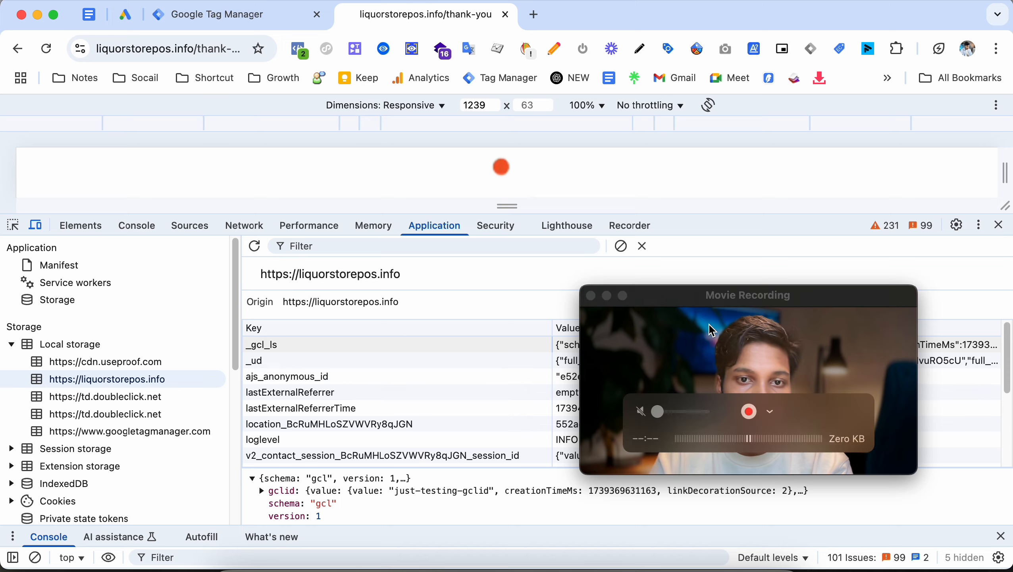
pyautogui.moveTo(720, 389); pyautogui.dragTo(158, 135)
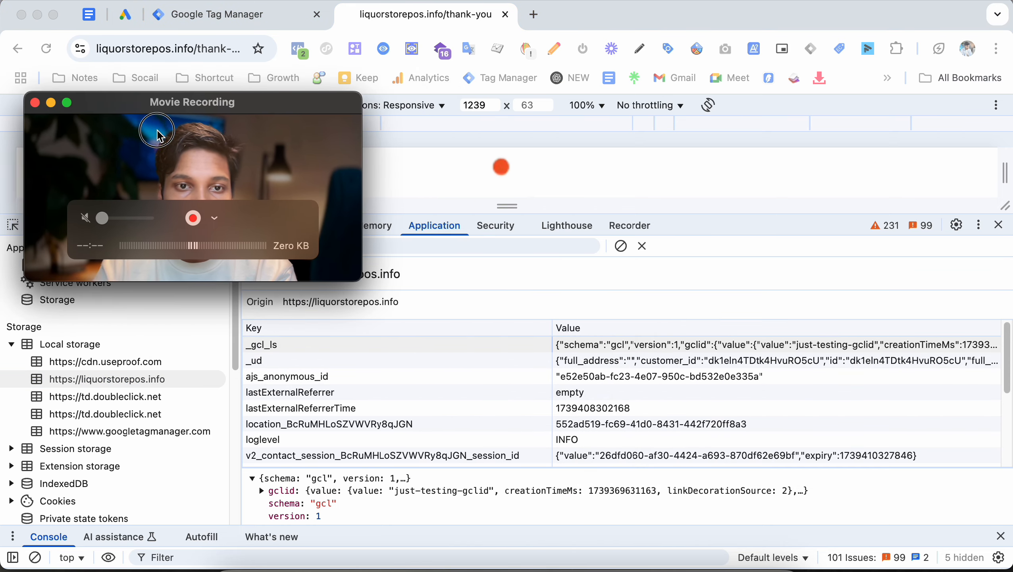
pyautogui.click(272, 360)
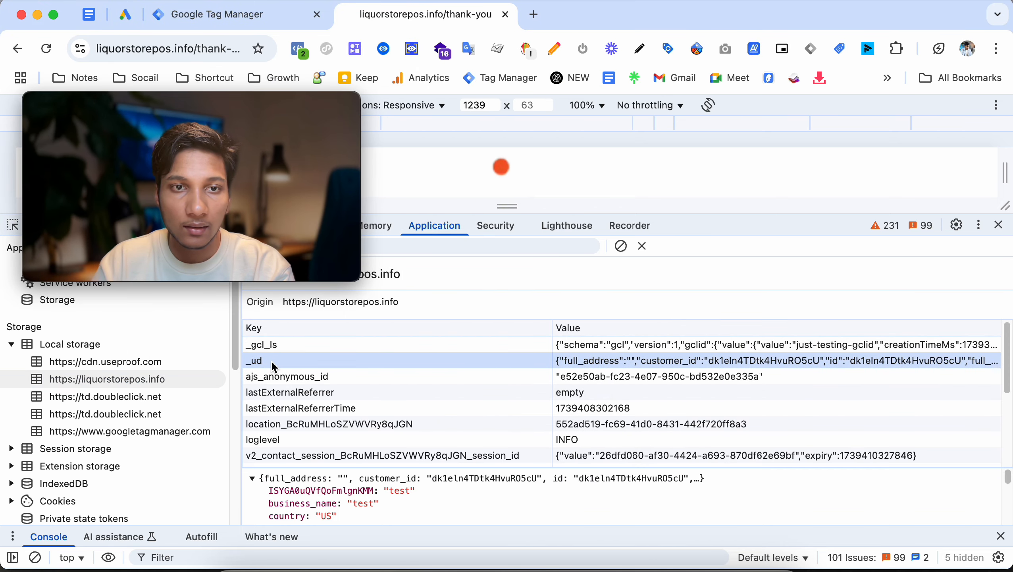
pyautogui.moveTo(600, 467); pyautogui.dragTo(600, 308)
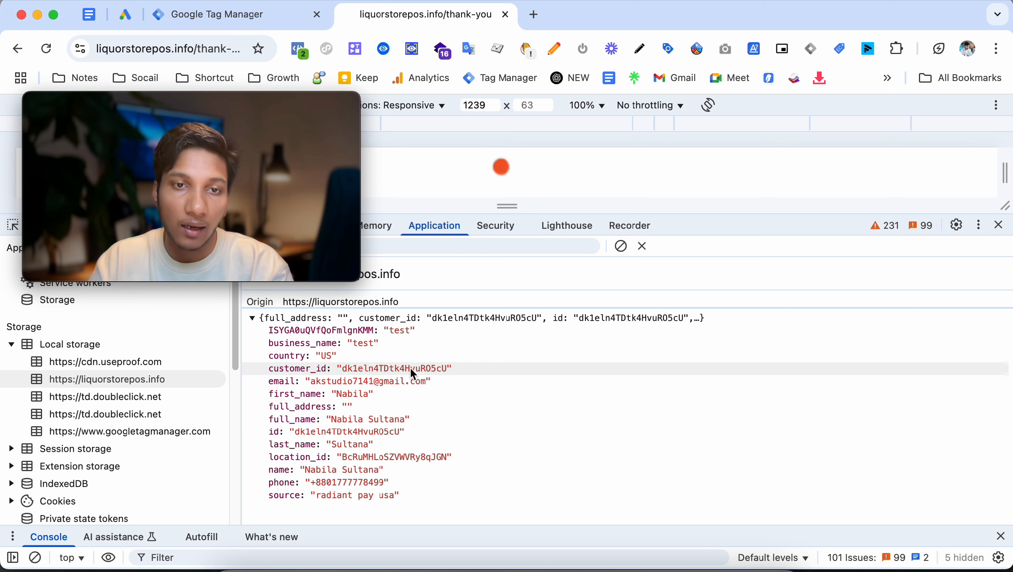
# Step: Start a user-defined Custom JavaScript variable with a function that parses the '_ud' local storage item and returns userData.email or 'Default Name'
pyautogui.click(217, 15)
pyautogui.click(60, 324)
pyautogui.moveTo(303, 179); pyautogui.dragTo(374, 329)
pyautogui.scroll(-10, 601, 319)
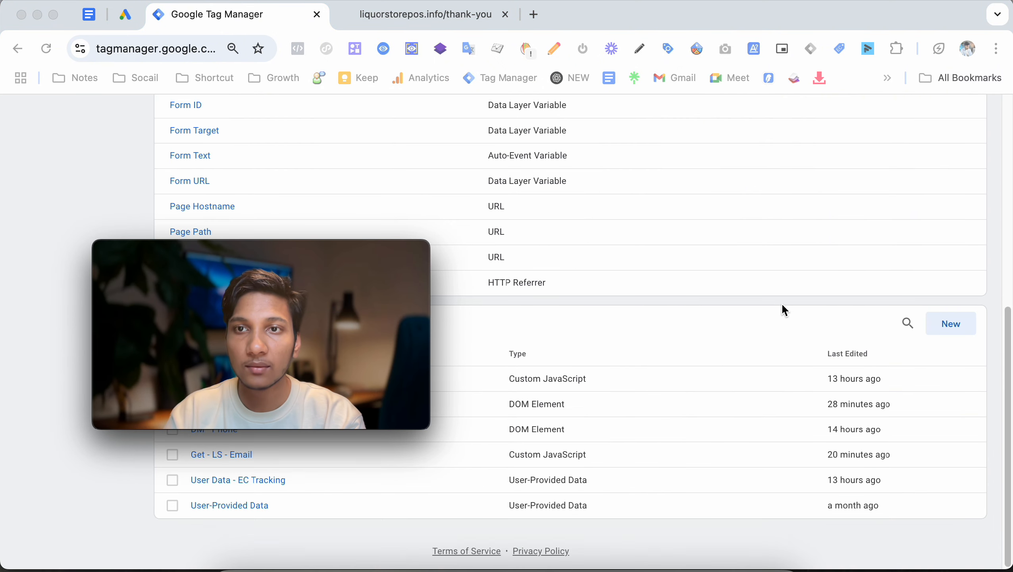
pyautogui.click(954, 325)
pyautogui.click(713, 244)
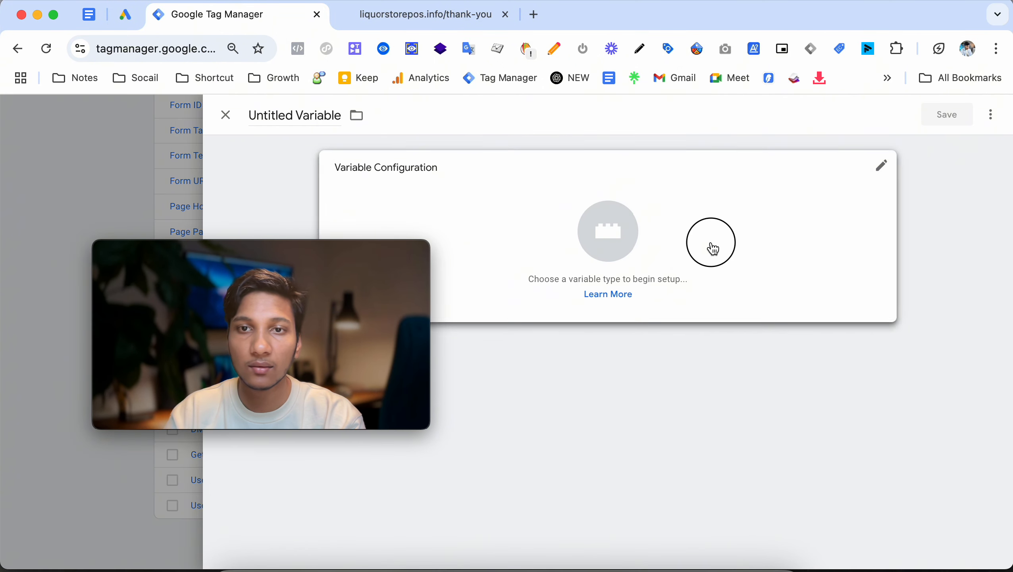
pyautogui.click(694, 335)
pyautogui.click(394, 294)
pyautogui.write("function() {   var userDataString = localStorage.getItem('_ud');   if (userDataString) {     try {       var userData = JSON.parse(userDataString);        return userData.email || 'Default Name'; // Use a default or return an empty string if preferred      } catch(e) {       // Handle parsing error       console.error('Error parsing _ud:', e);       return 'Error Name'; // Return an error name or any other fallback value     }   }    // Return null, a default name, or any other fallback value if _ud is not found   return 'No Name Found'; }")
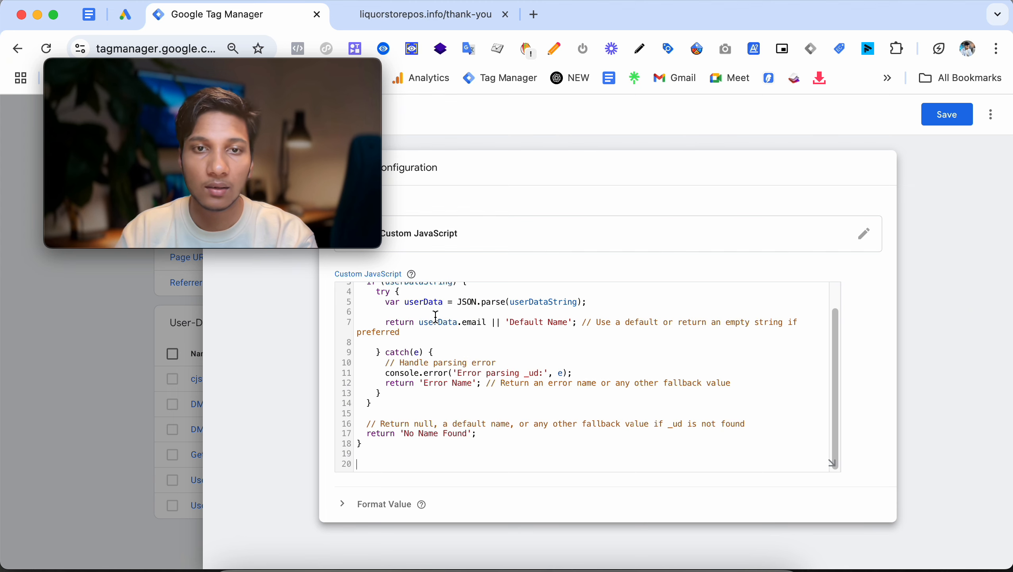
# Step: Compare the email property in the code's return line with the email key in the thank-you page's _ud data
pyautogui.scroll(2, 492, 378)
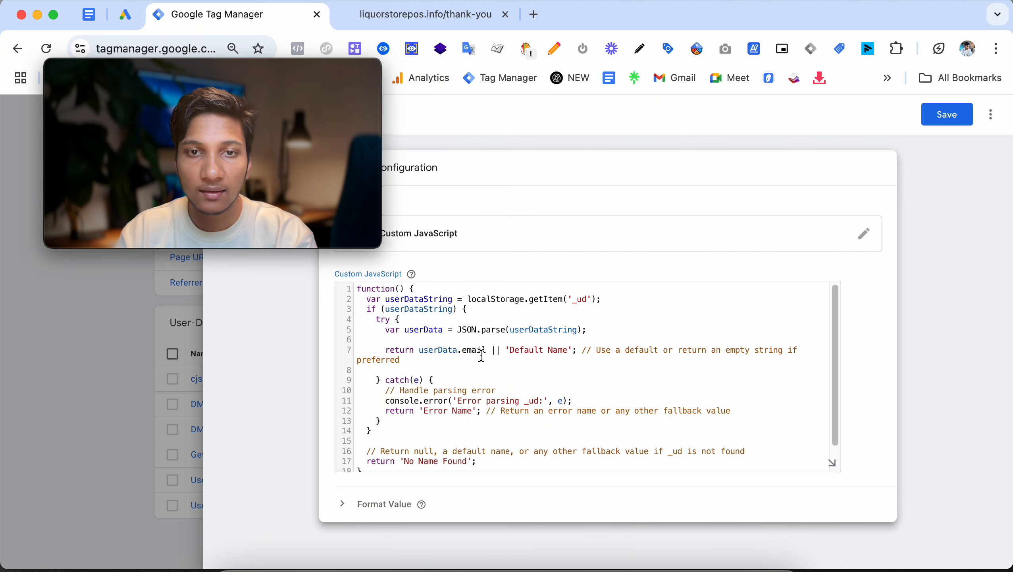
pyautogui.tripleClick(465, 355)
pyautogui.doubleClick(463, 353)
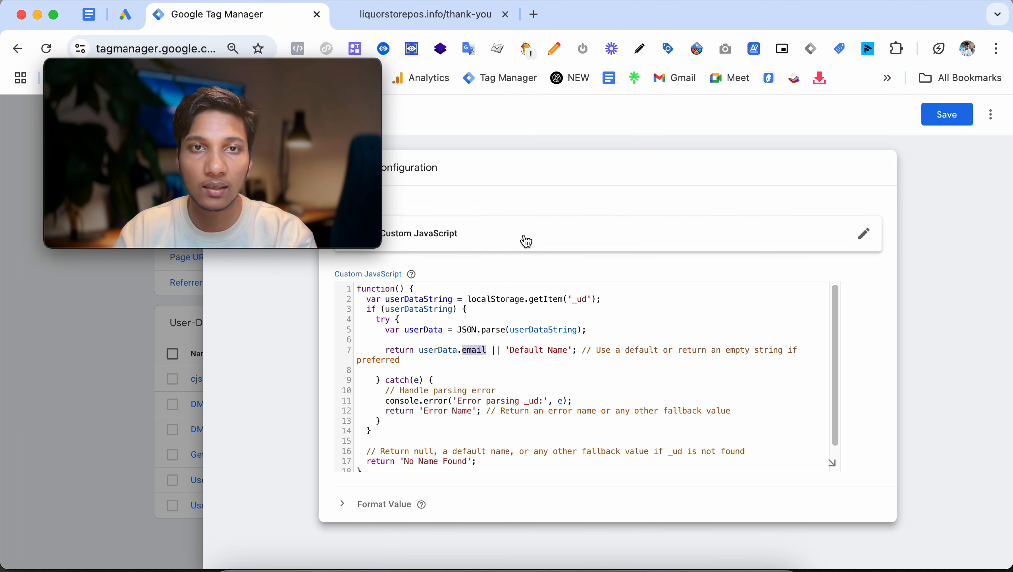
pyautogui.click(390, 28)
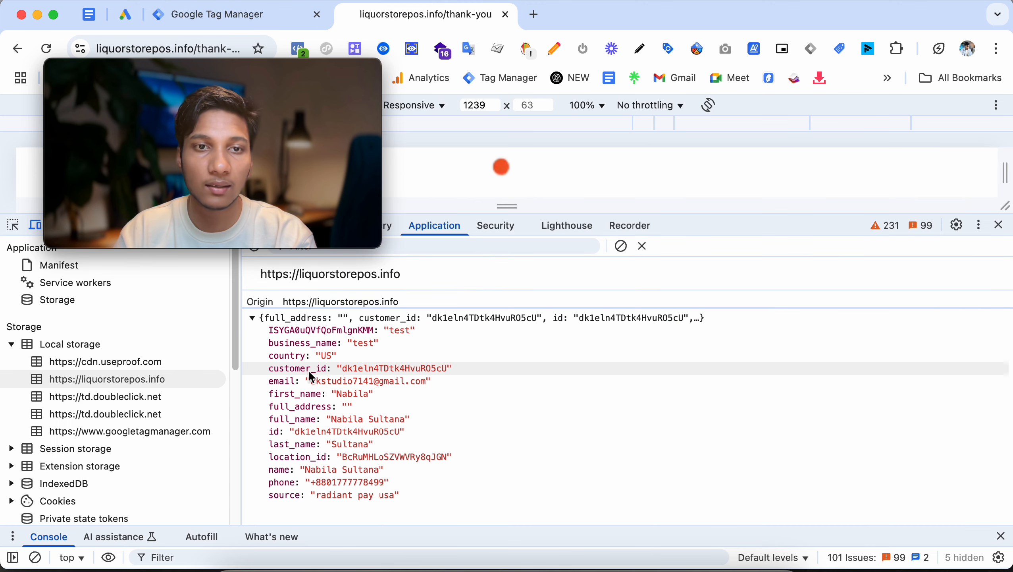
pyautogui.click(282, 20)
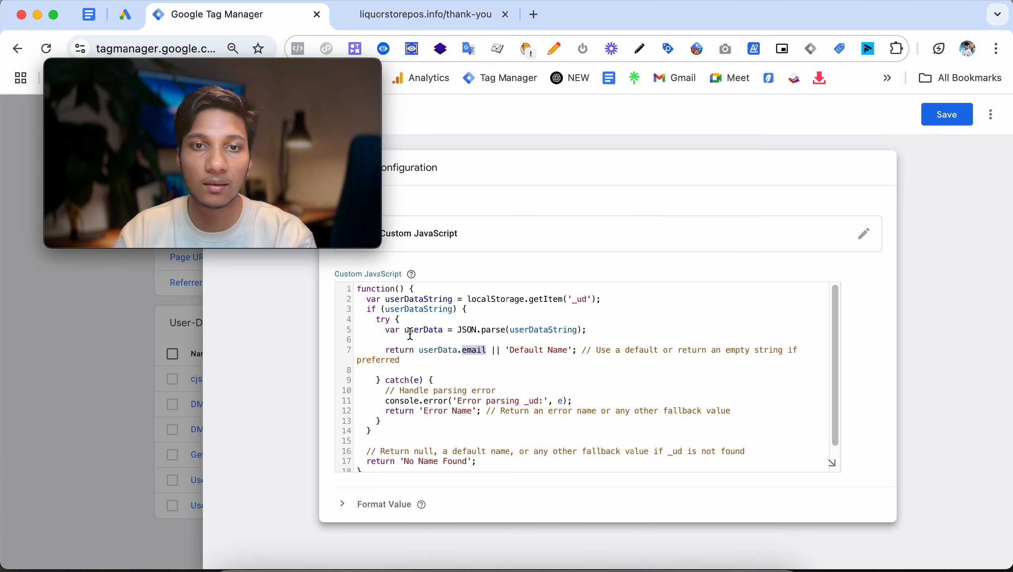
pyautogui.moveTo(333, 200)
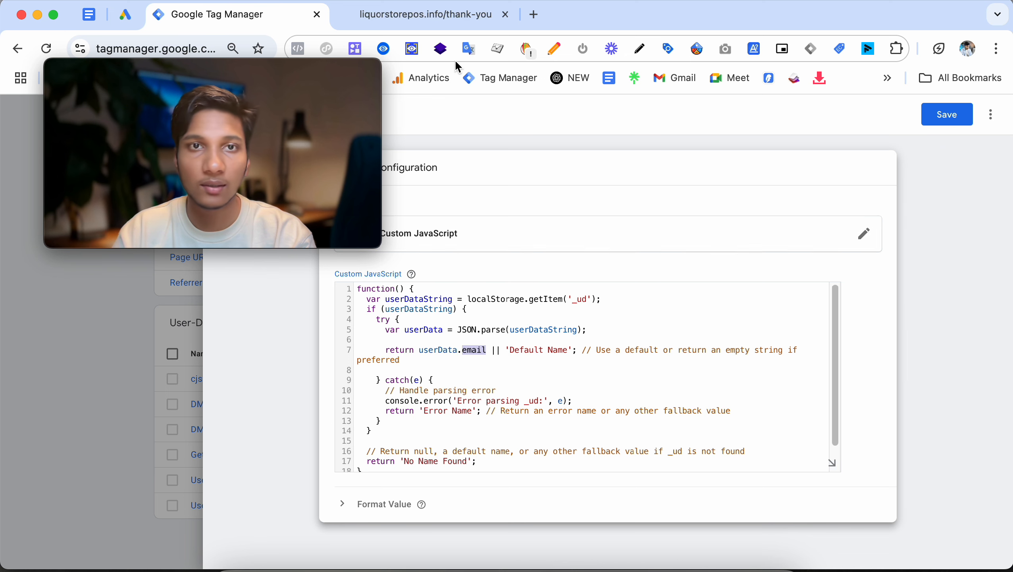
# Step: Try to replace email in the code's return line with the copied value of the first_name entry
pyautogui.click(428, 23)
pyautogui.rightClick(301, 395)
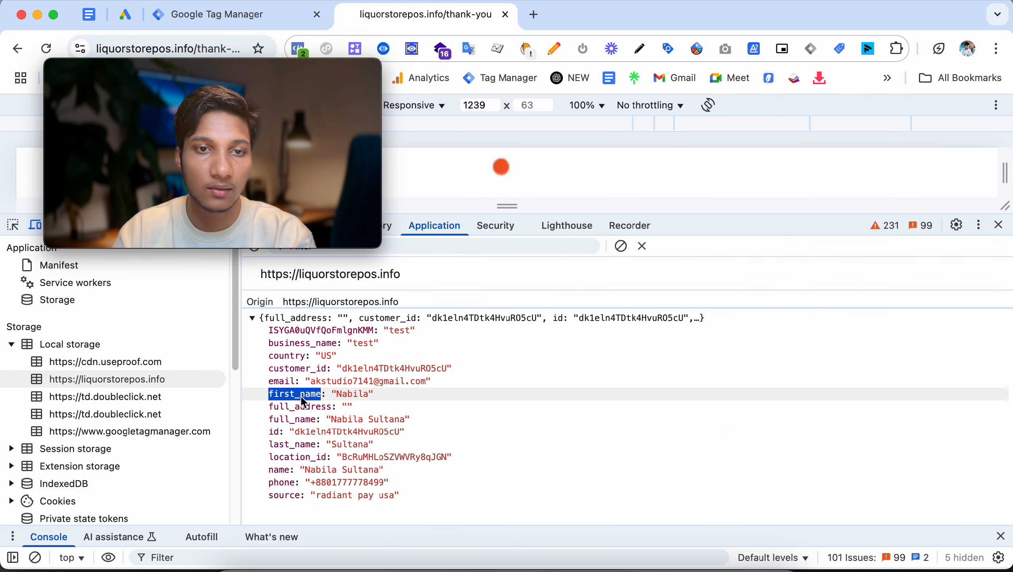
pyautogui.click(373, 284)
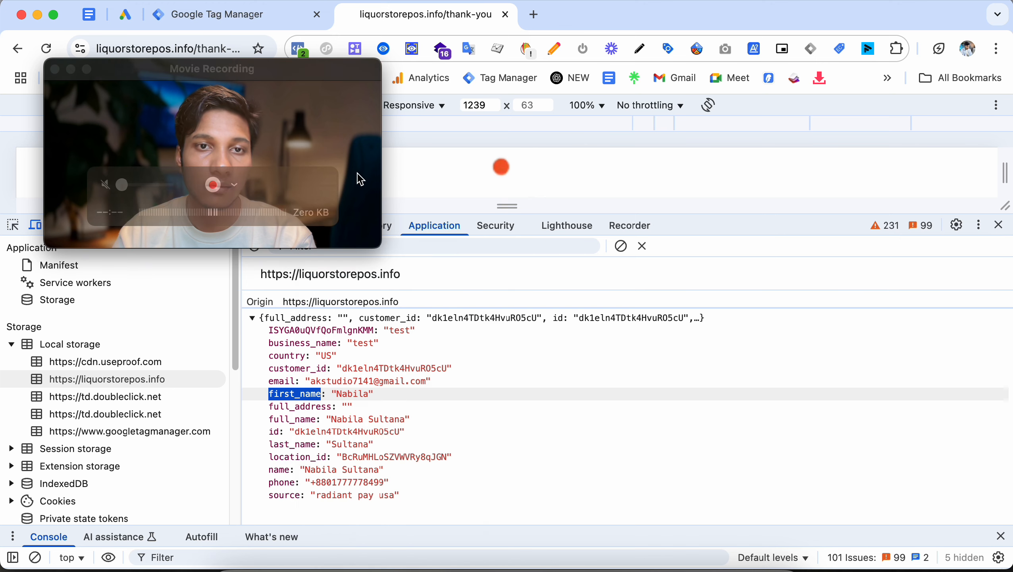
pyautogui.click(270, 25)
pyautogui.write('Nabila')
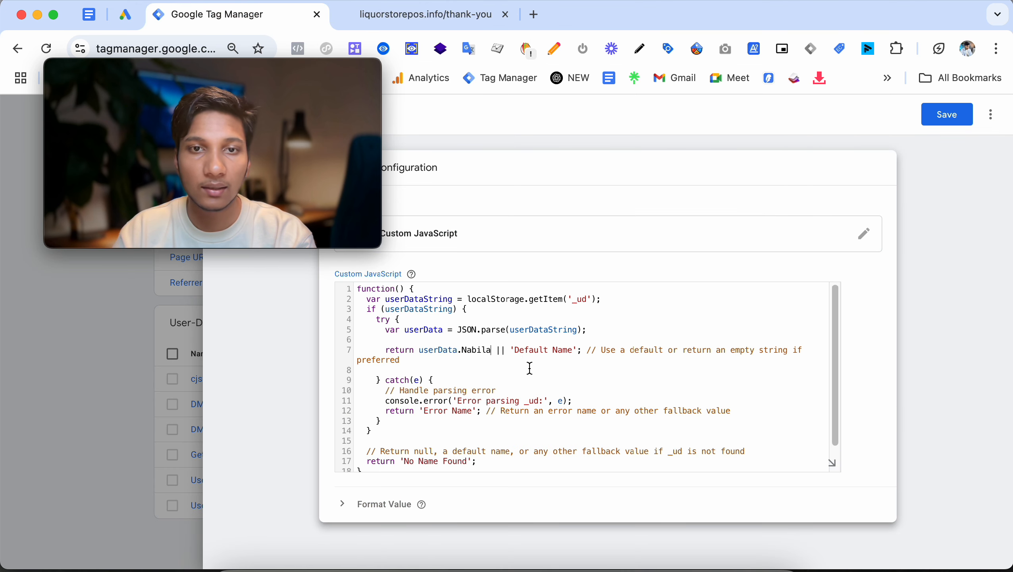
pyautogui.press('super+z')
# Step: Copy the first_name key from the _ud data and paste it over email in the code's return line
pyautogui.click(403, 20)
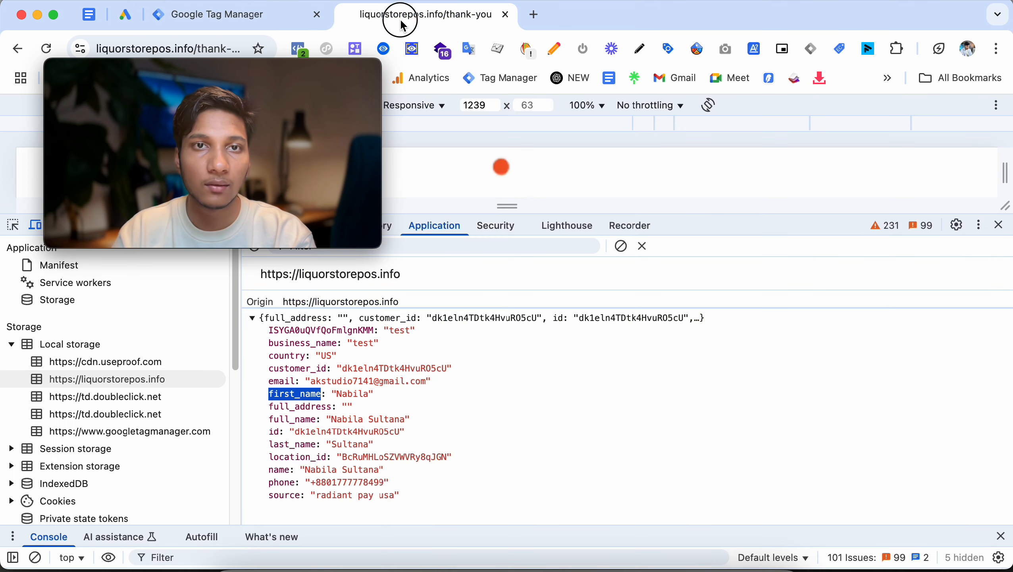
pyautogui.rightClick(301, 394)
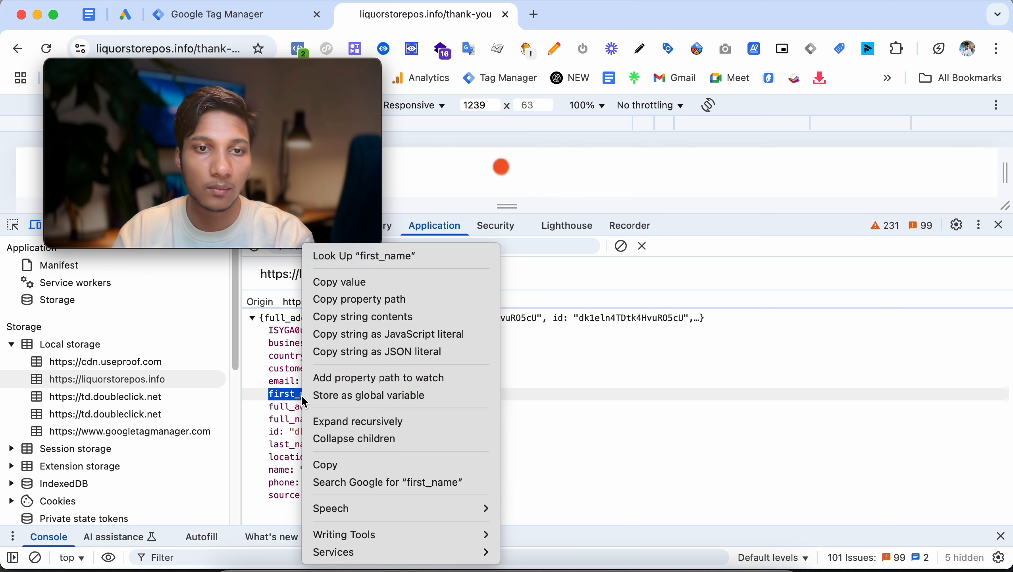
pyautogui.click(339, 465)
pyautogui.press('super+alt+Left')
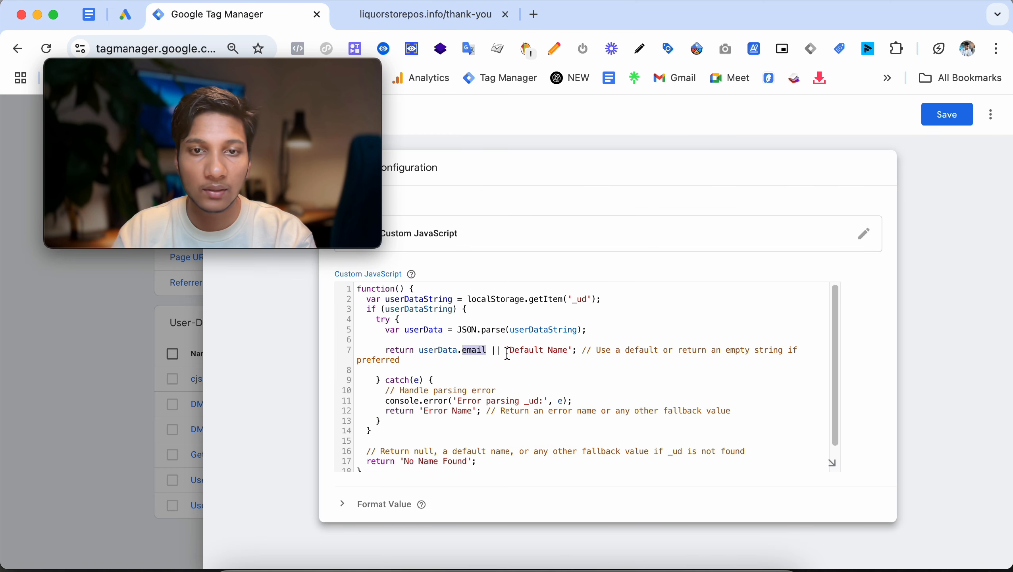
pyautogui.press('super+v')
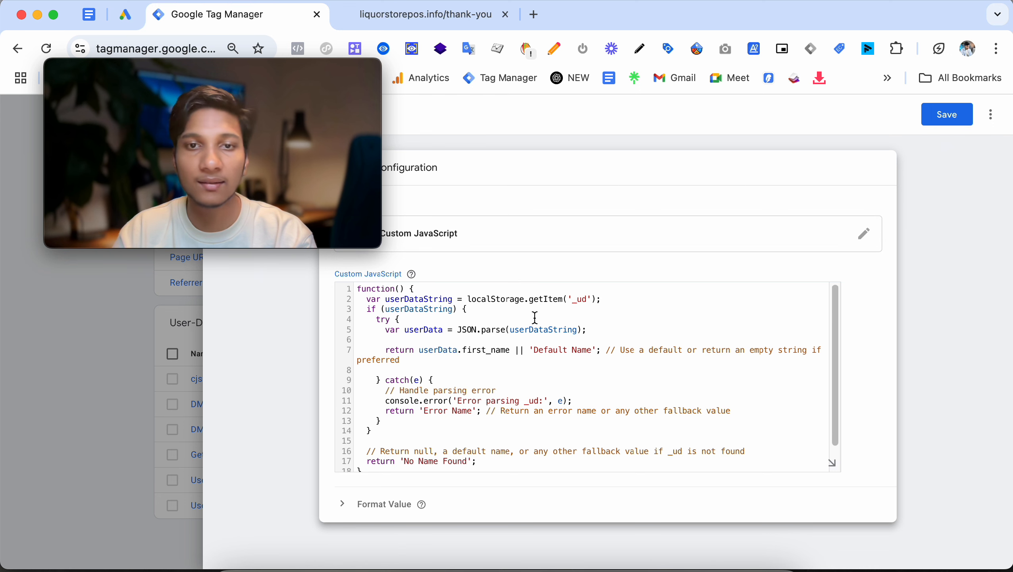
# Step: Copy the email key from the _ud data and paste it over first_name in the code's return line
pyautogui.click(400, 14)
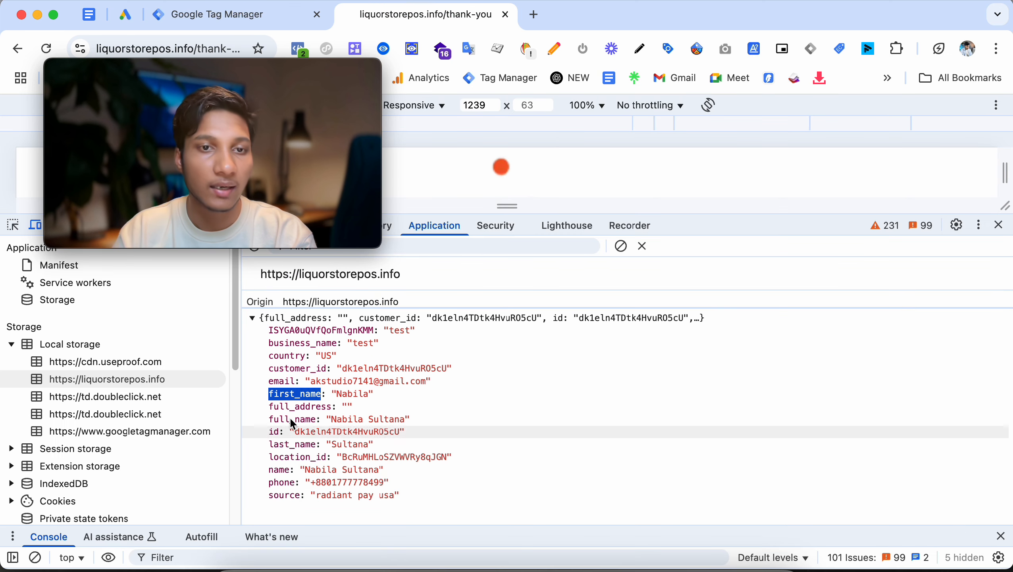
pyautogui.doubleClick(291, 383)
pyautogui.rightClick(293, 386)
pyautogui.click(334, 464)
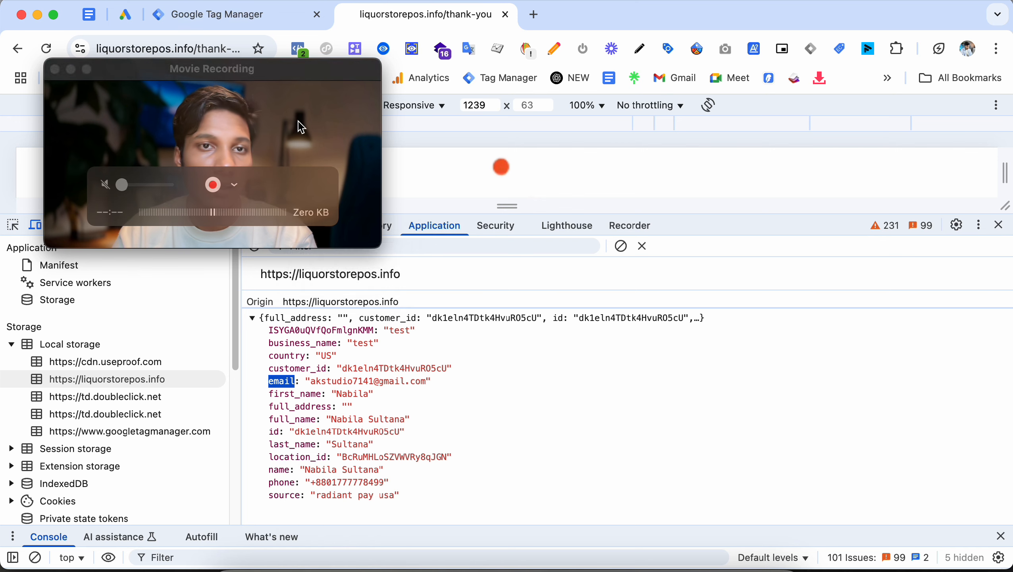
pyautogui.moveTo(308, 126); pyautogui.dragTo(821, 326)
pyautogui.click(233, 16)
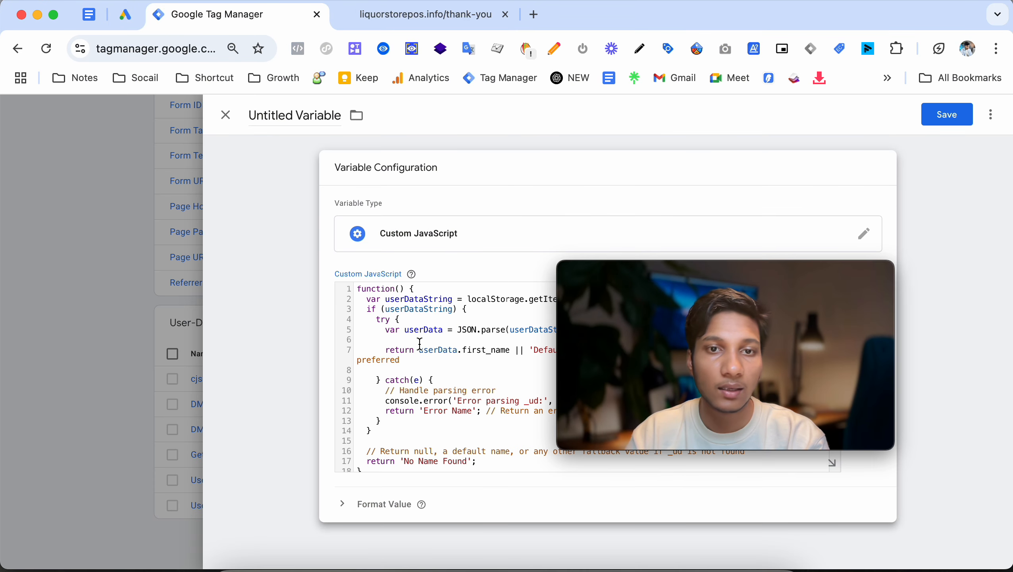
pyautogui.moveTo(688, 335); pyautogui.dragTo(715, 350)
pyautogui.doubleClick(486, 349)
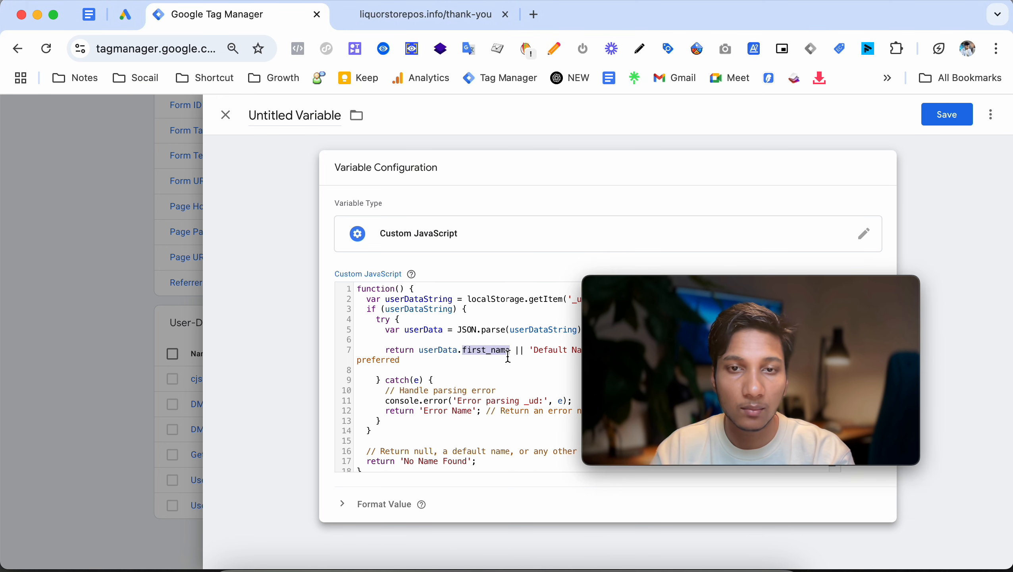
pyautogui.press('super+v')
# Step: Name the new Custom JavaScript variable cjs - LS - Email and save it
pyautogui.click(312, 113)
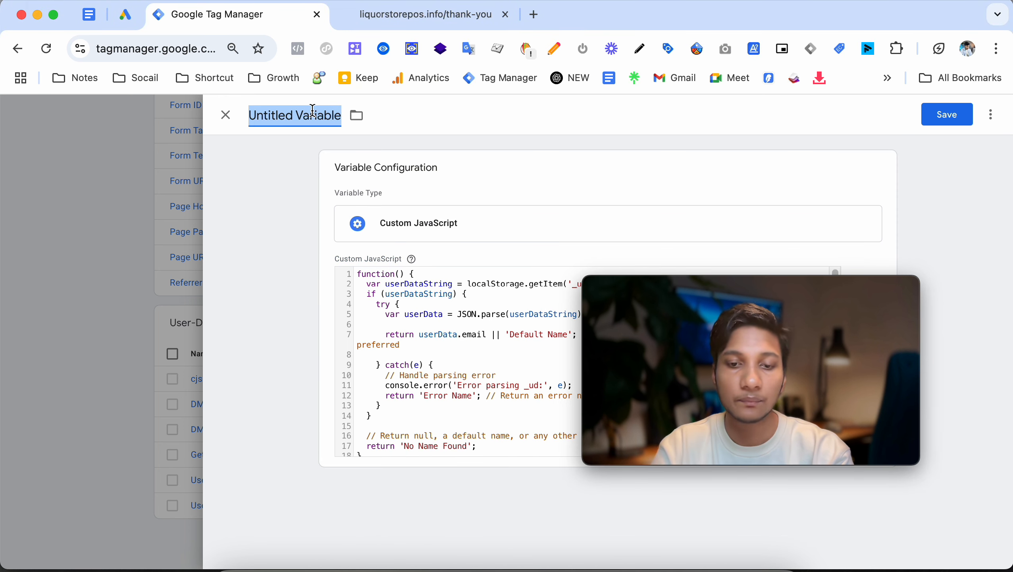
pyautogui.write('cjs -')
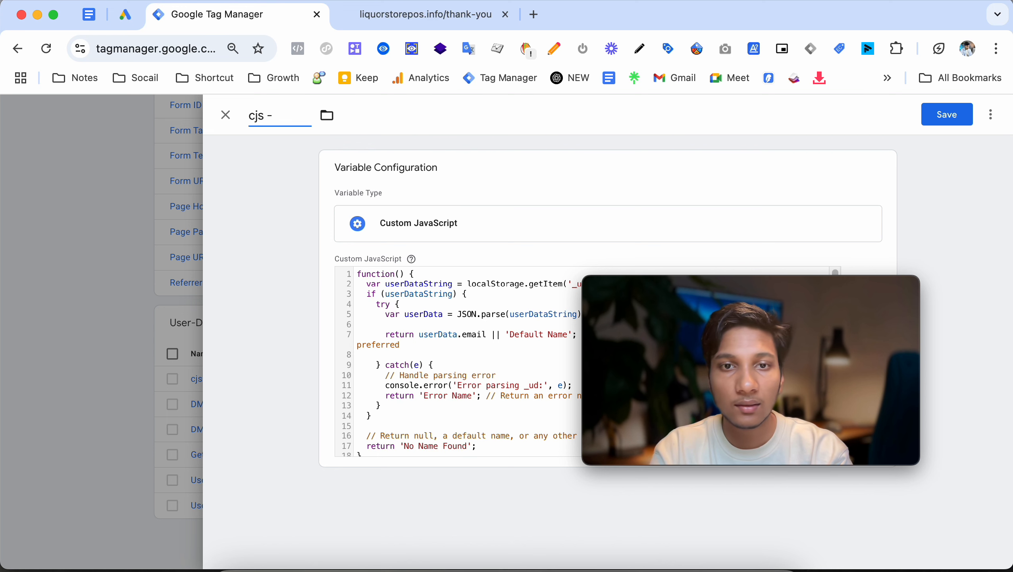
pyautogui.write(' L')
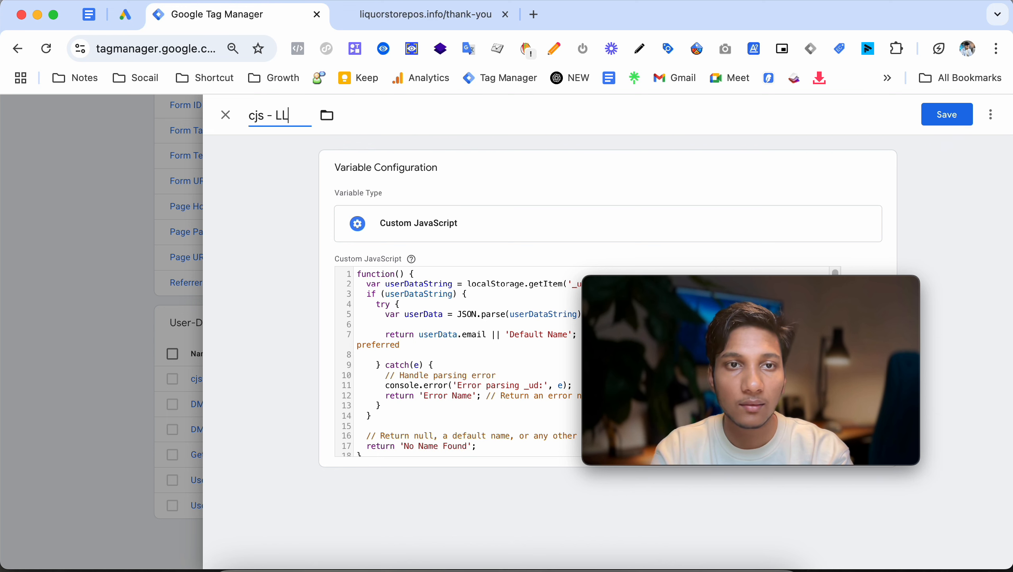
pyautogui.press('BackSpace')
pyautogui.write('S -')
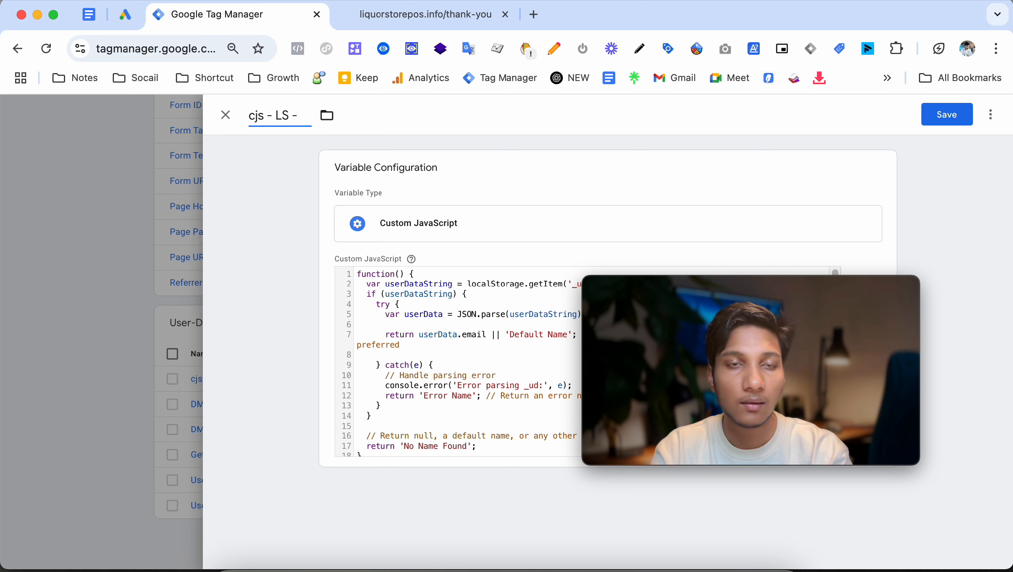
pyautogui.write(' Email')
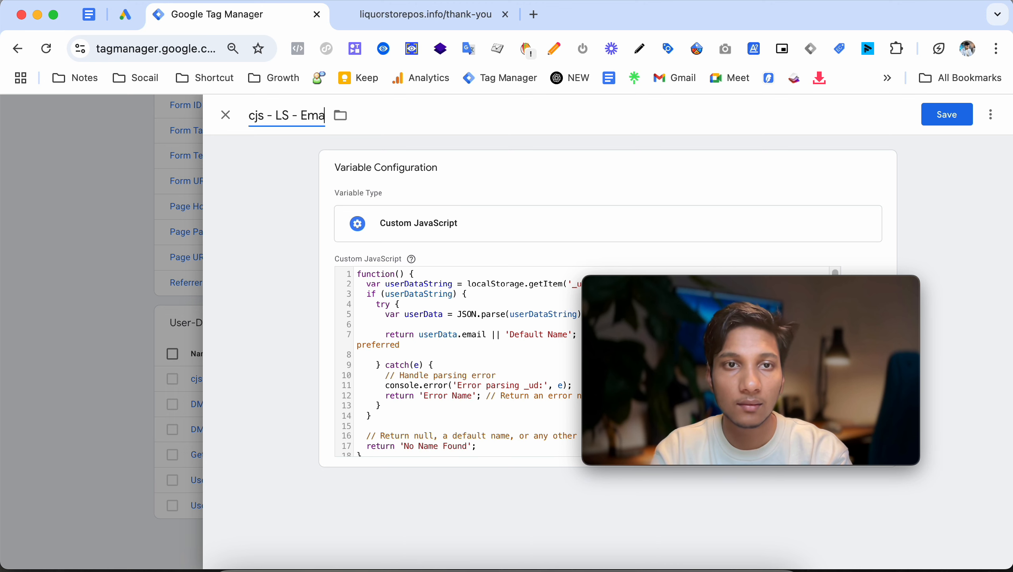
pyautogui.click(930, 121)
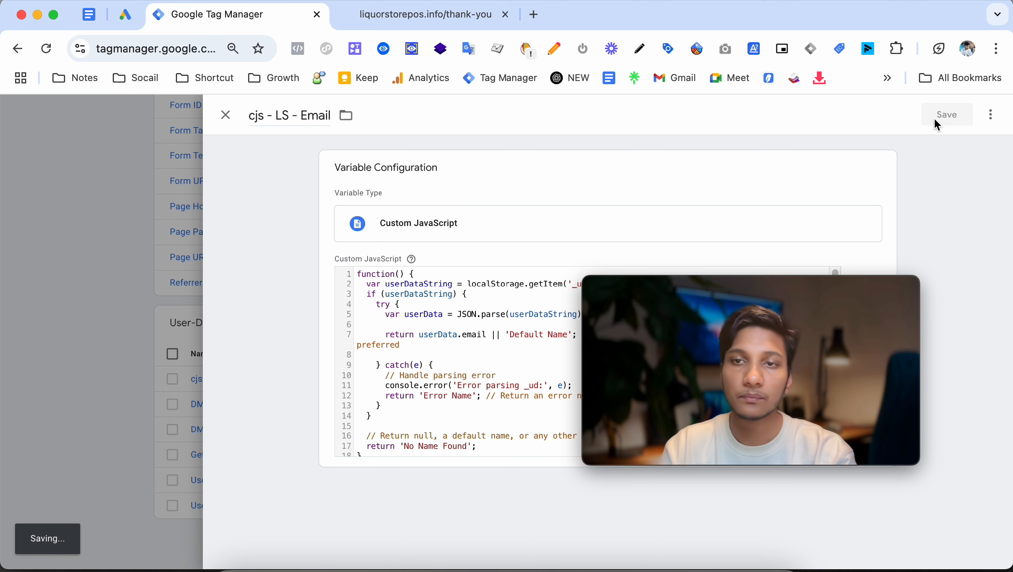
pyautogui.moveTo(752, 355)
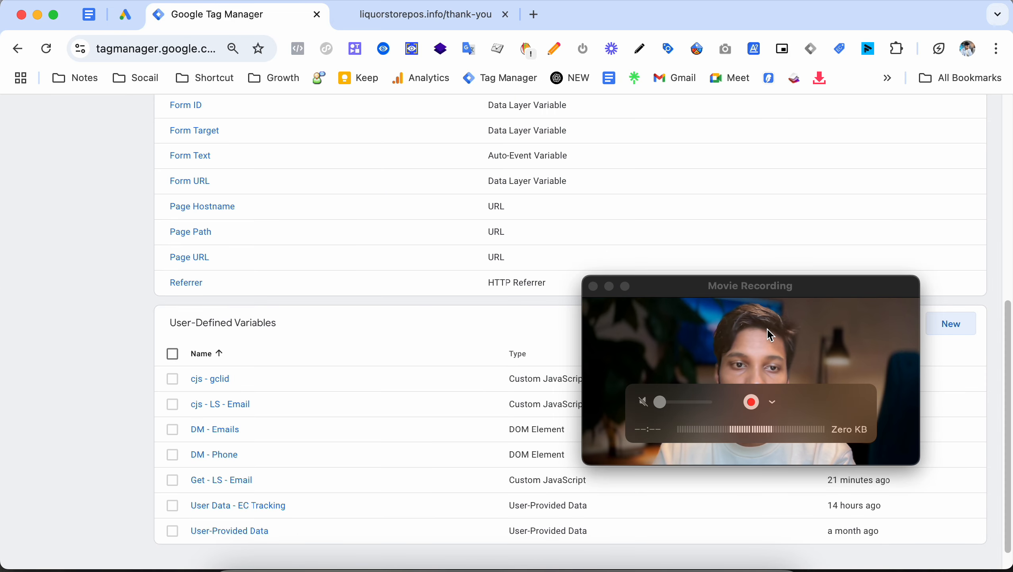
pyautogui.moveTo(771, 335); pyautogui.dragTo(320, 212)
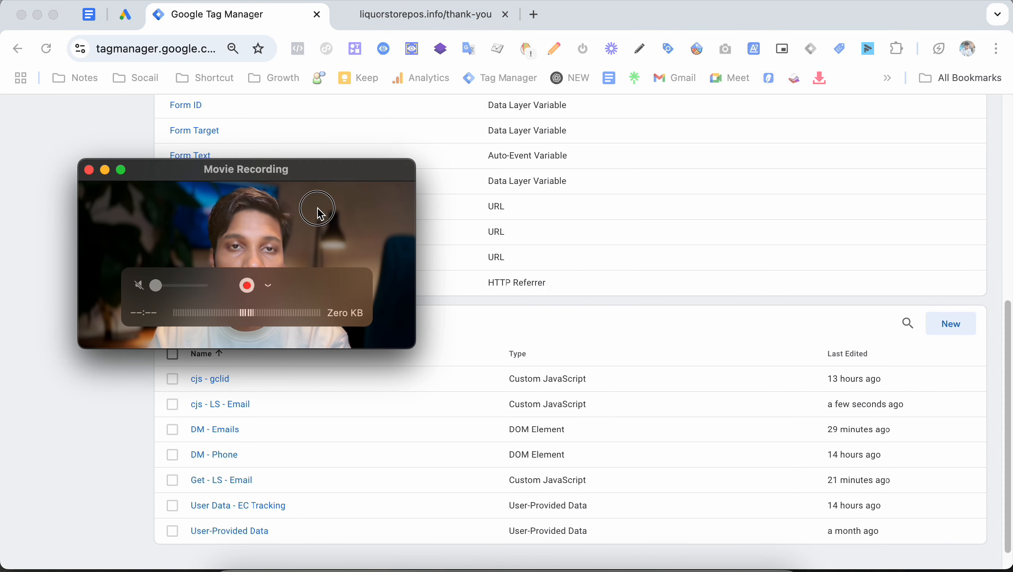
# Step: Copy the phone key from the _ud local storage data on the thank-you page
pyautogui.click(409, 19)
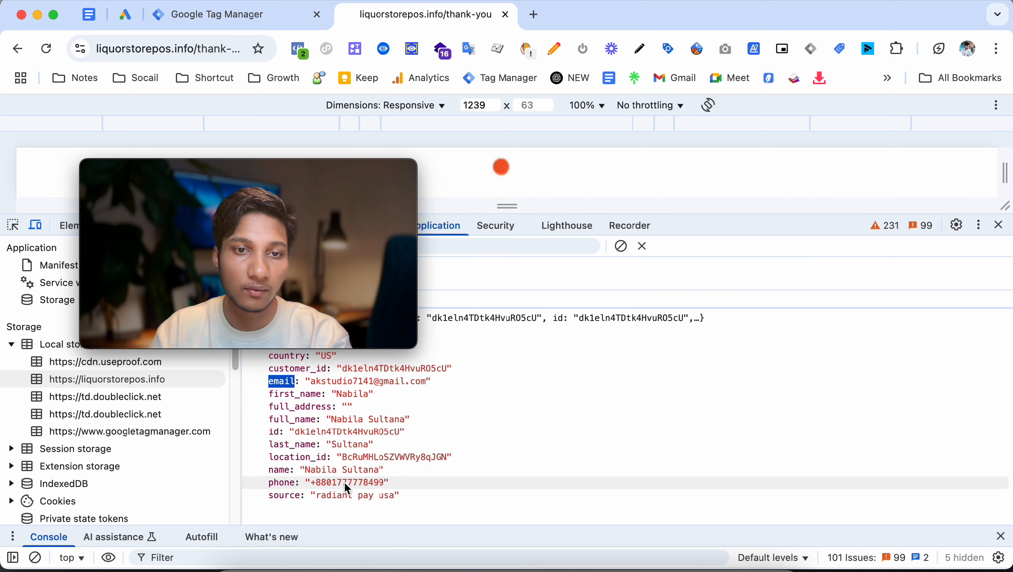
pyautogui.click(277, 480)
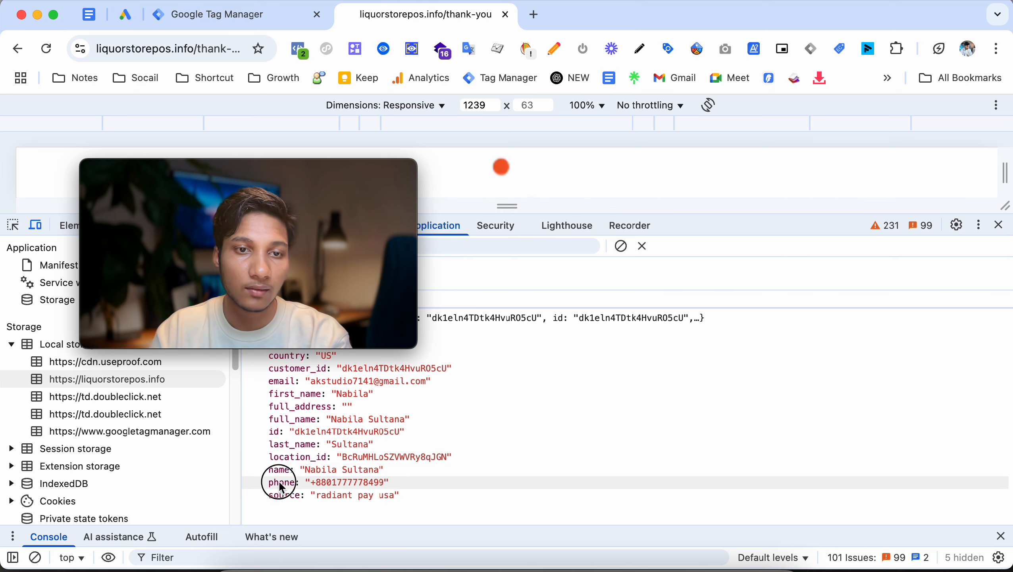
pyautogui.doubleClick(277, 481)
pyautogui.rightClick(278, 481)
pyautogui.click(326, 466)
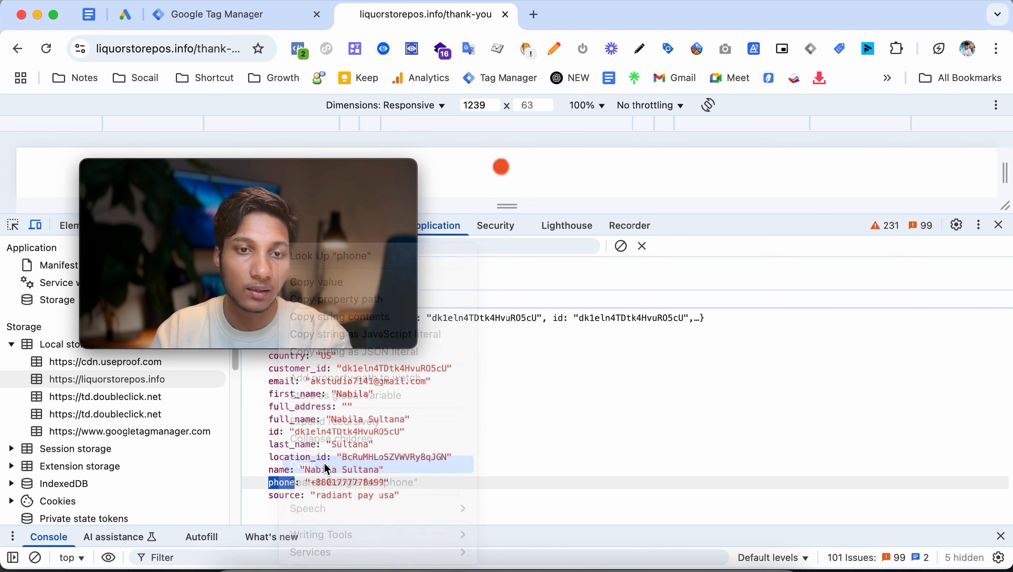
# Step: Duplicate the cjs - LS - Email variable in Tag Manager and replace email in the copy's return line with phone
pyautogui.click(215, 18)
pyautogui.moveTo(334, 255); pyautogui.dragTo(368, 233)
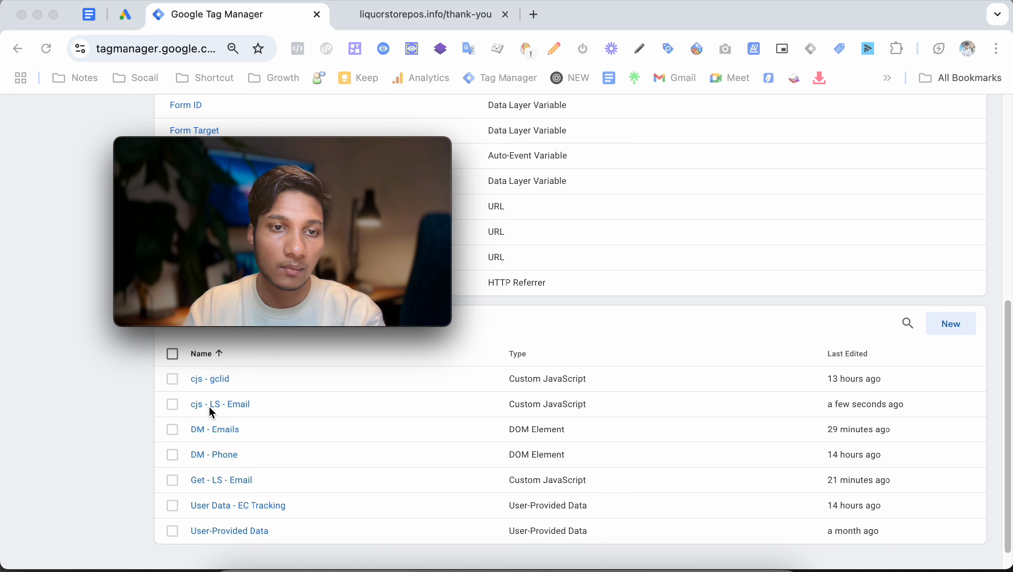
pyautogui.click(228, 409)
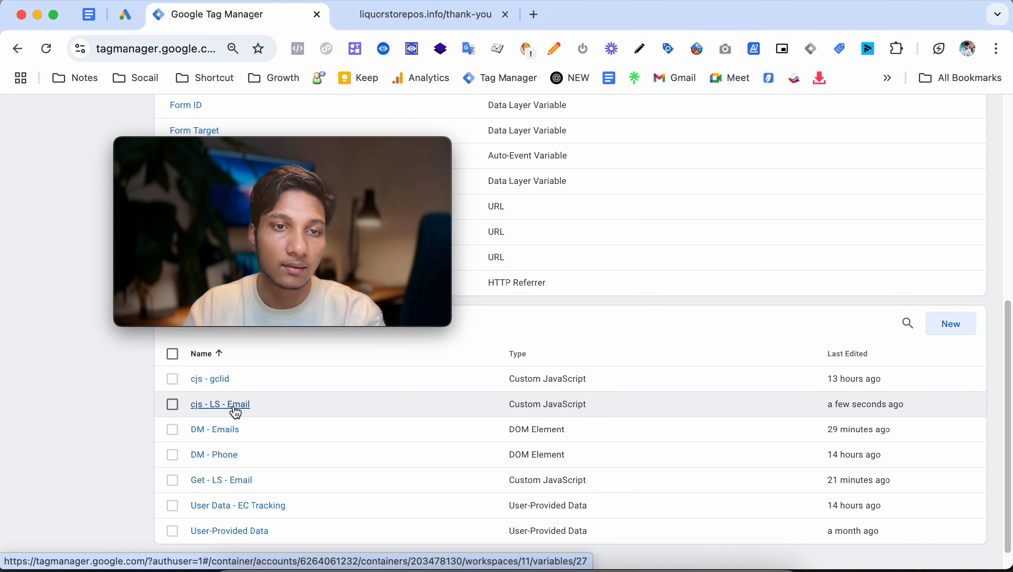
pyautogui.click(236, 406)
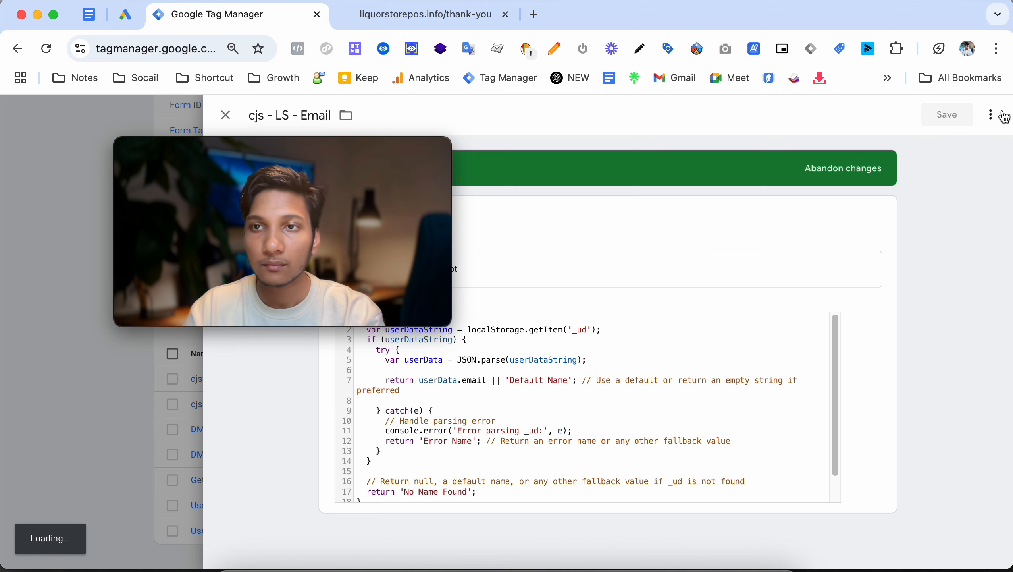
pyautogui.click(991, 115)
pyautogui.click(967, 153)
pyautogui.moveTo(355, 187); pyautogui.dragTo(856, 80)
pyautogui.click(465, 350)
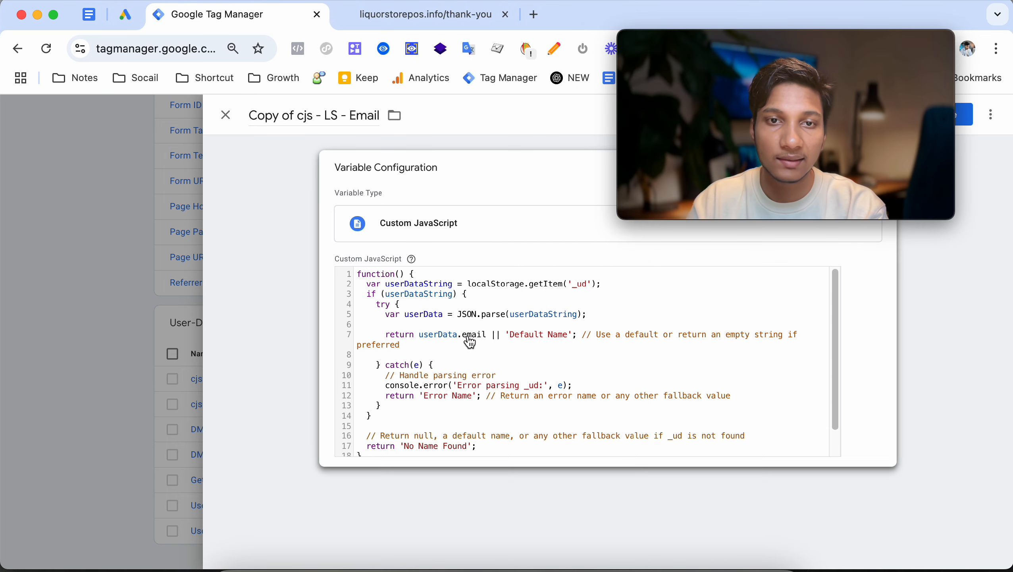
pyautogui.click(468, 337)
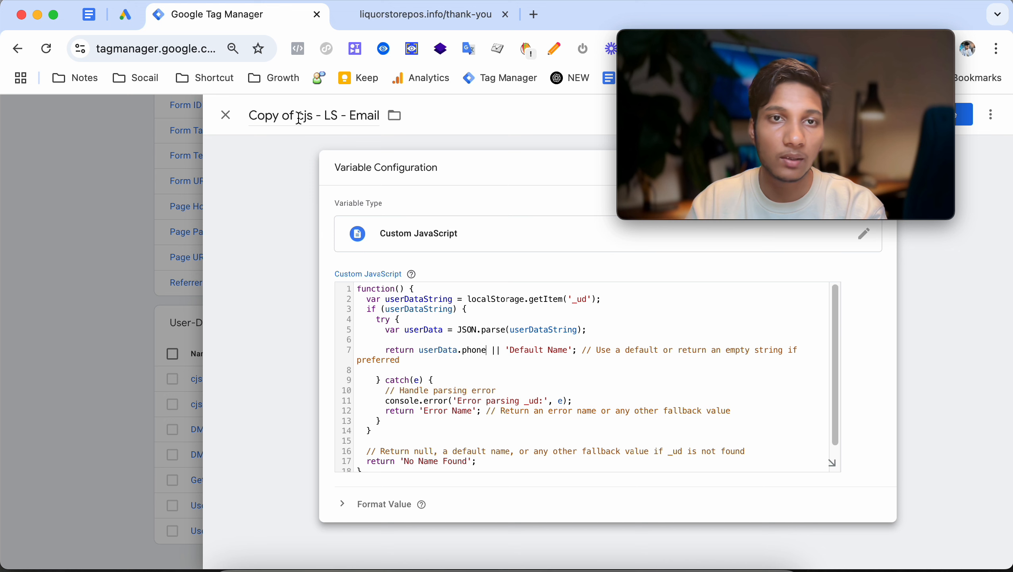
# Step: Rename the duplicated variable cjs - LS - Phone Number and save it
pyautogui.moveTo(298, 116); pyautogui.dragTo(283, 117)
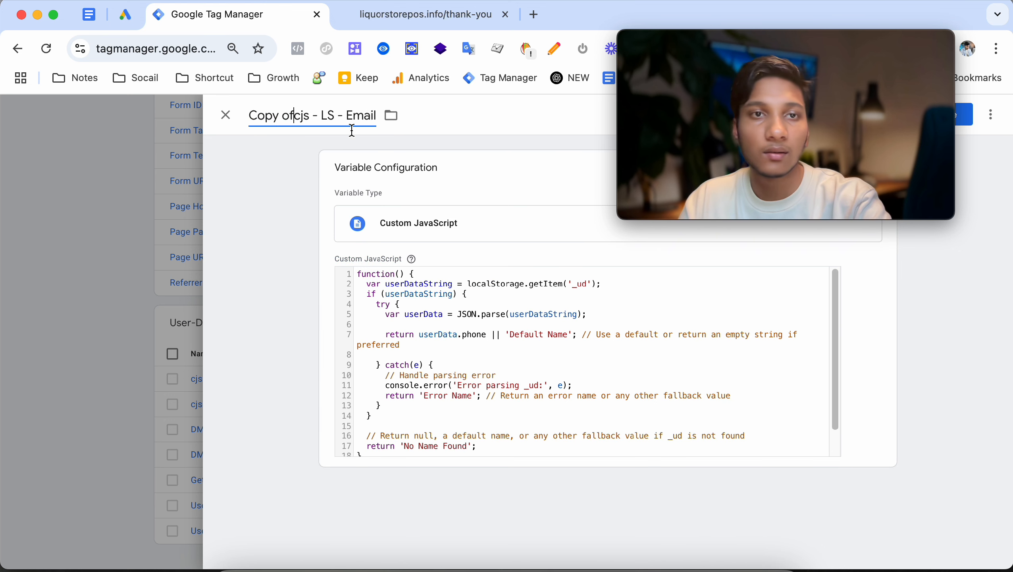
pyautogui.doubleClick(319, 118)
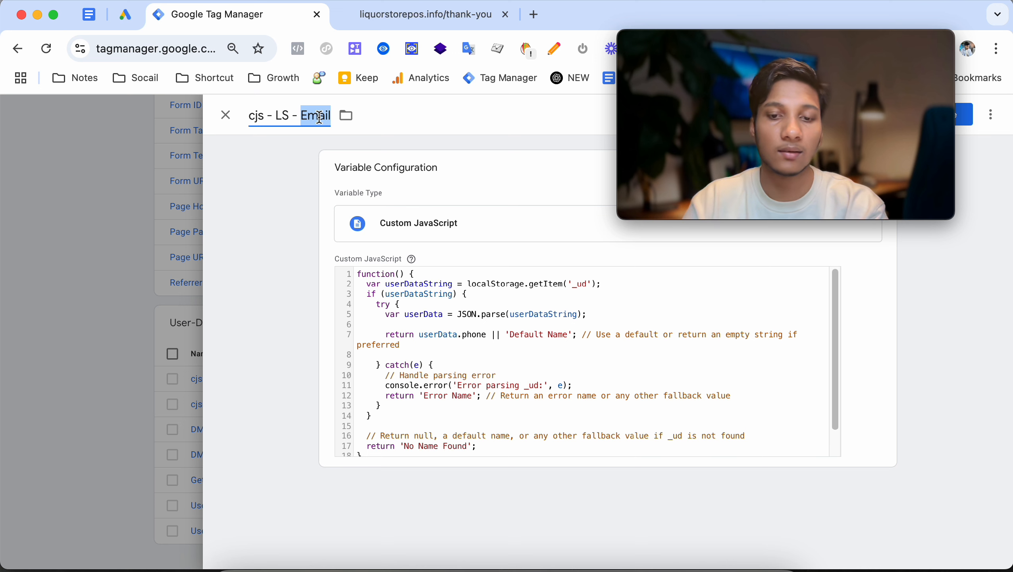
pyautogui.write('Phone')
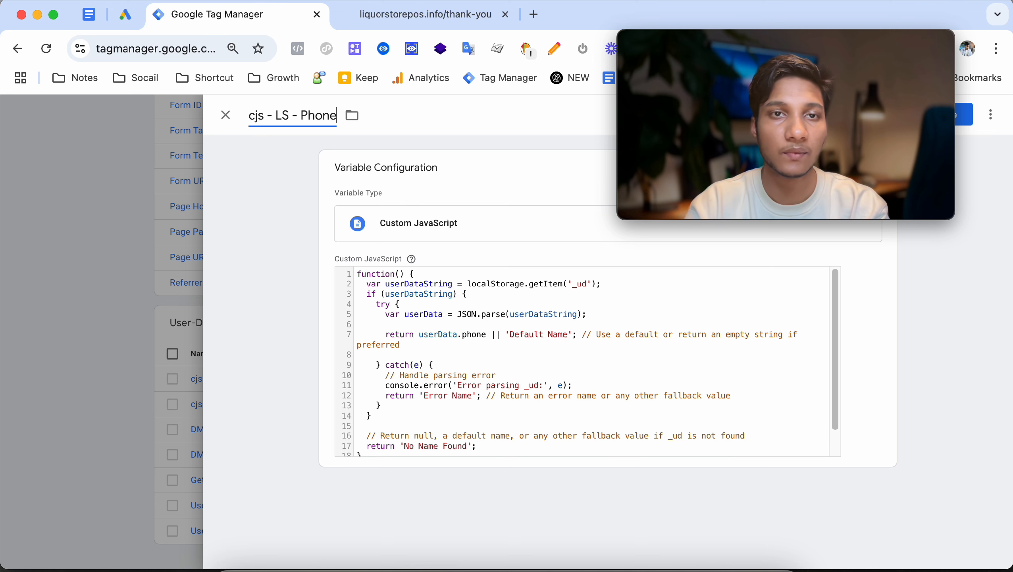
pyautogui.write(' Number')
pyautogui.moveTo(767, 153)
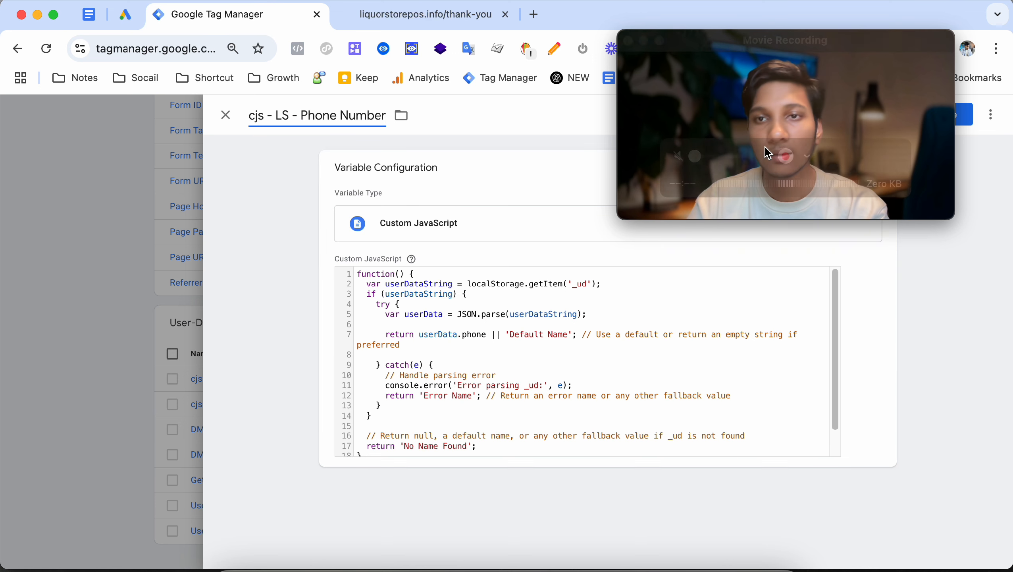
pyautogui.click(936, 118)
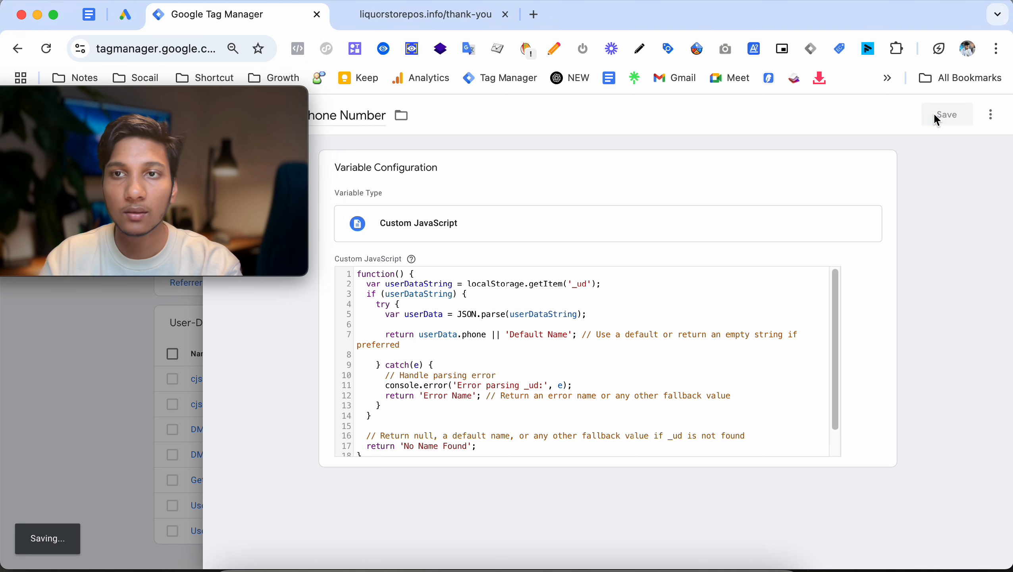
# Step: Copy the customer_id key from the _ud local storage data on the thank-you page
pyautogui.click(417, 16)
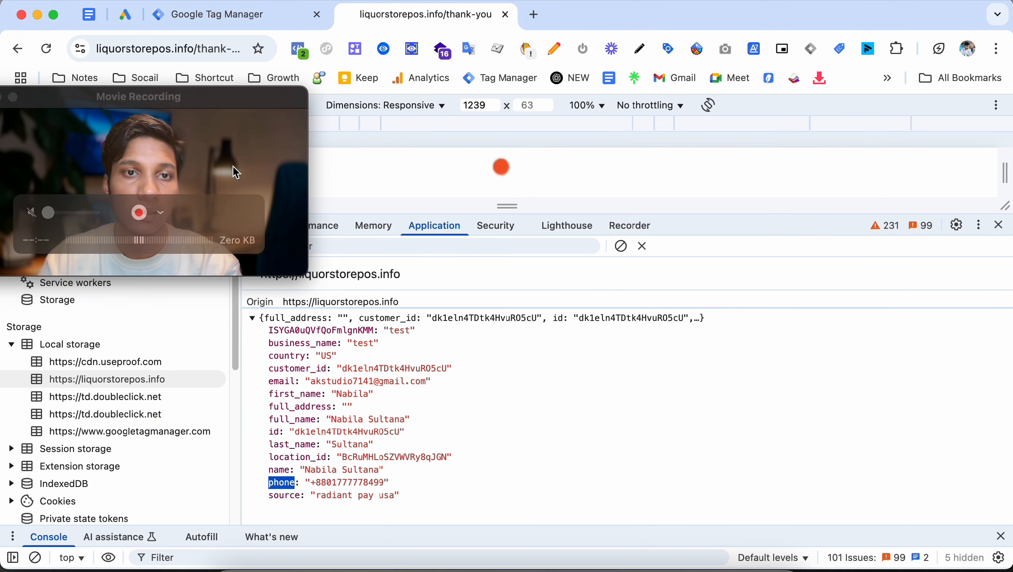
pyautogui.moveTo(236, 172); pyautogui.dragTo(684, 219)
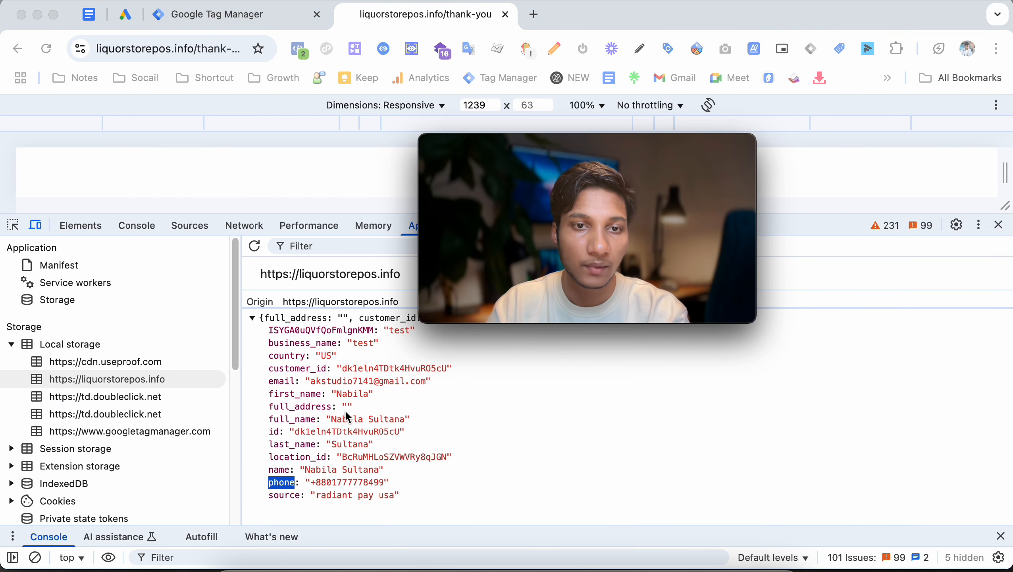
pyautogui.click(335, 426)
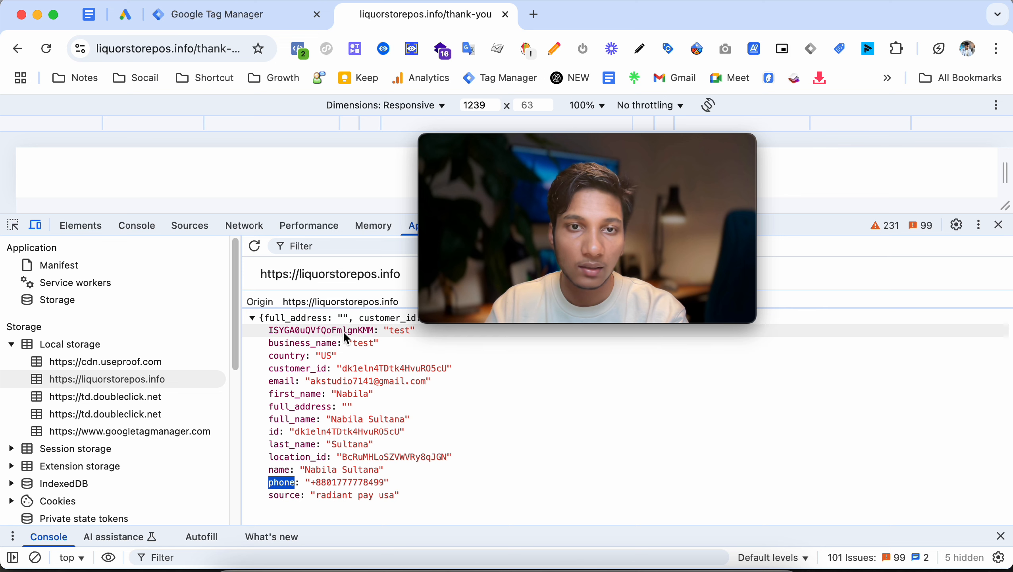
pyautogui.doubleClick(308, 368)
pyautogui.rightClick(308, 369)
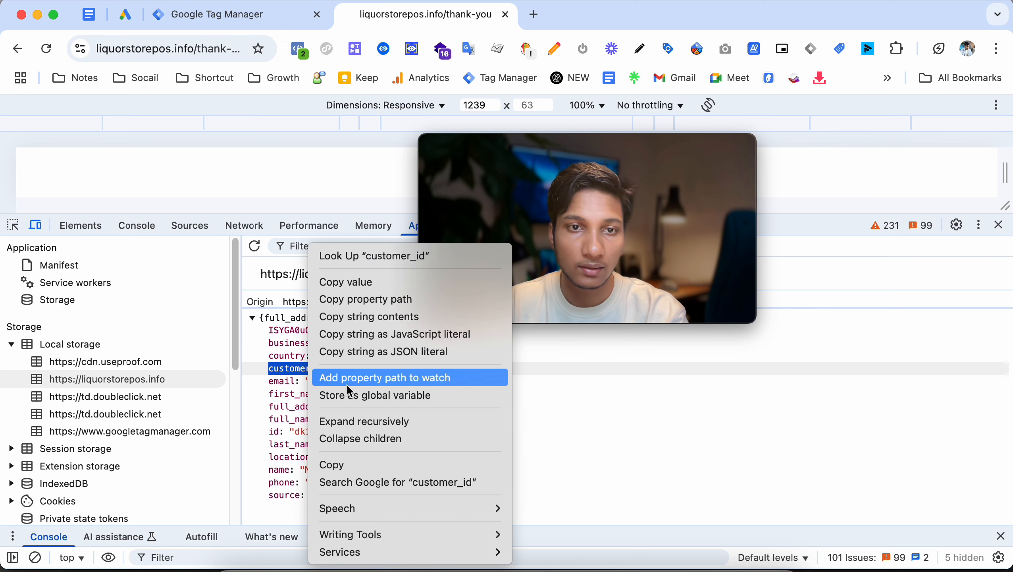
pyautogui.click(335, 467)
pyautogui.rightClick(291, 368)
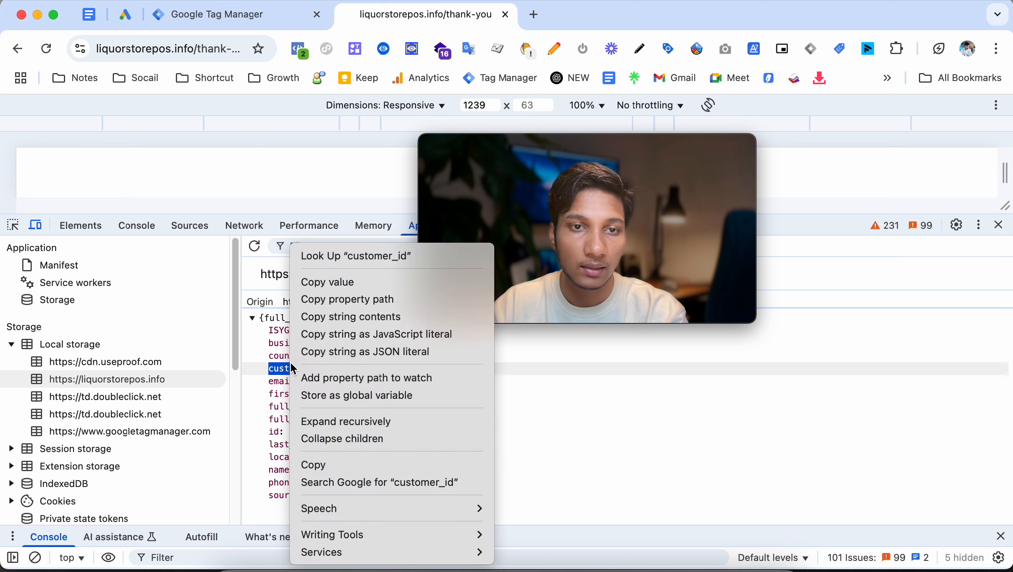
pyautogui.click(304, 464)
# Step: Open the cjs - LS - Phone Number variable in Tag Manager and make a copy of it
pyautogui.click(220, 23)
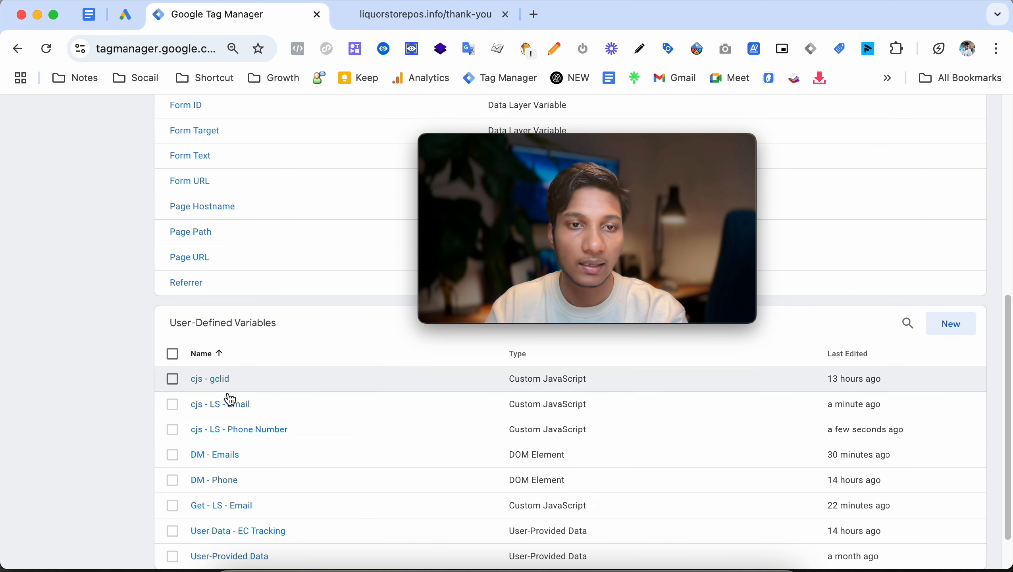
pyautogui.click(224, 431)
pyautogui.moveTo(579, 203); pyautogui.dragTo(233, 199)
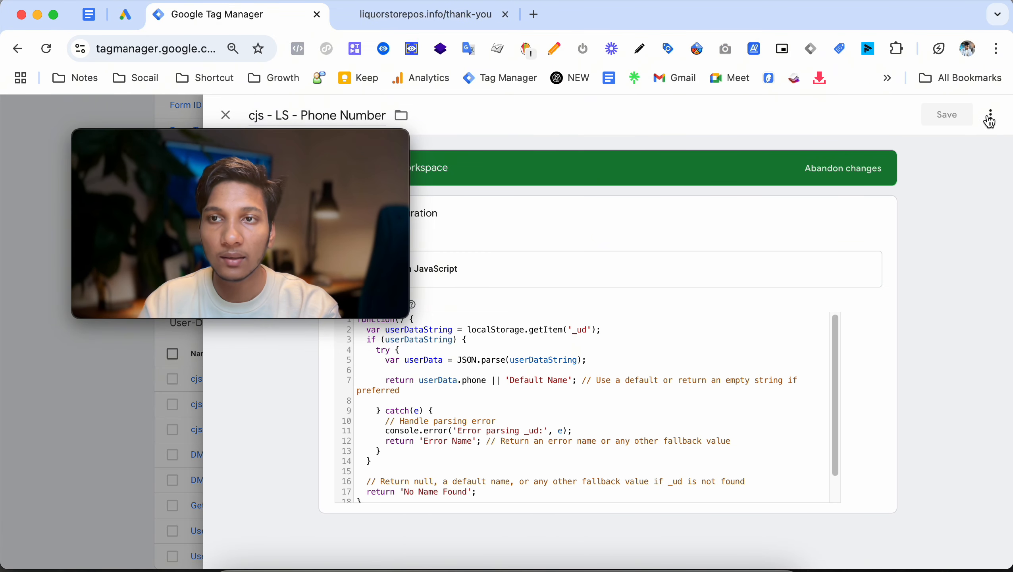
pyautogui.click(990, 120)
pyautogui.click(967, 141)
pyautogui.moveTo(328, 227); pyautogui.dragTo(268, 206)
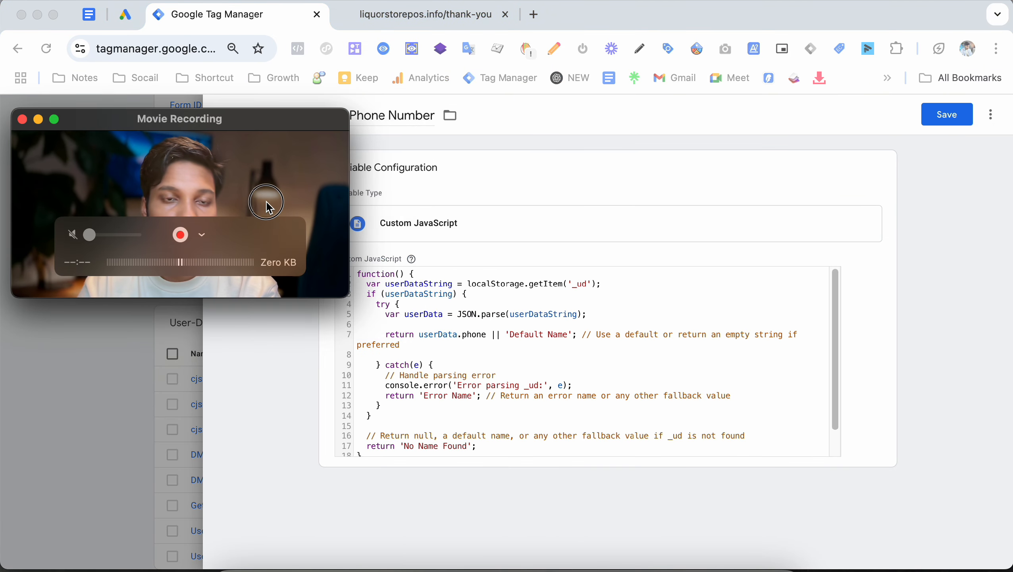
# Step: Replace phone in the return line of the copied variable's code with customer_id
pyautogui.click(498, 377)
pyautogui.click(463, 364)
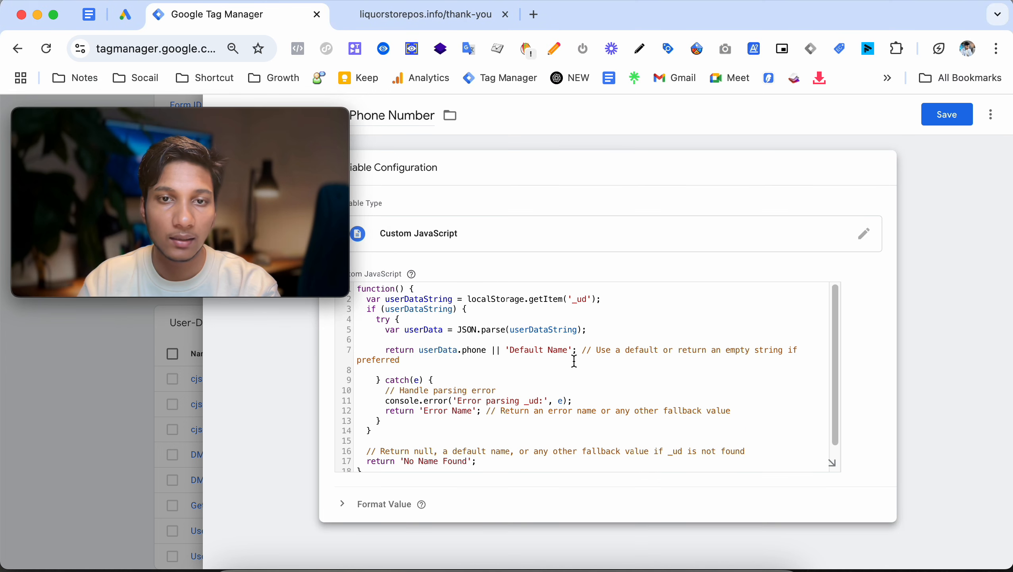
pyautogui.doubleClick(471, 350)
pyautogui.hotkey('ctrl', 'v')
pyautogui.moveTo(329, 248)
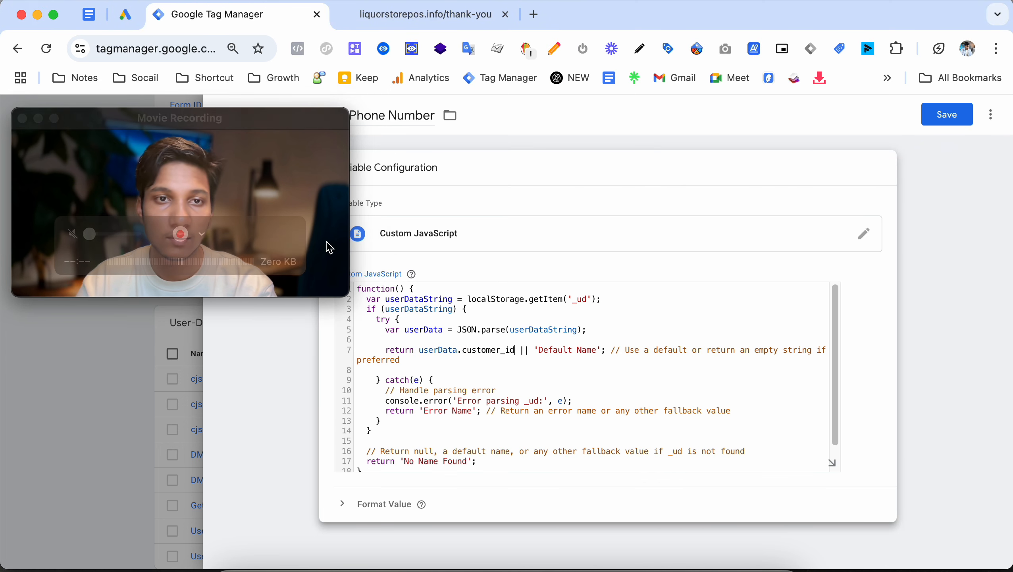
pyautogui.moveTo(269, 166); pyautogui.dragTo(550, 363)
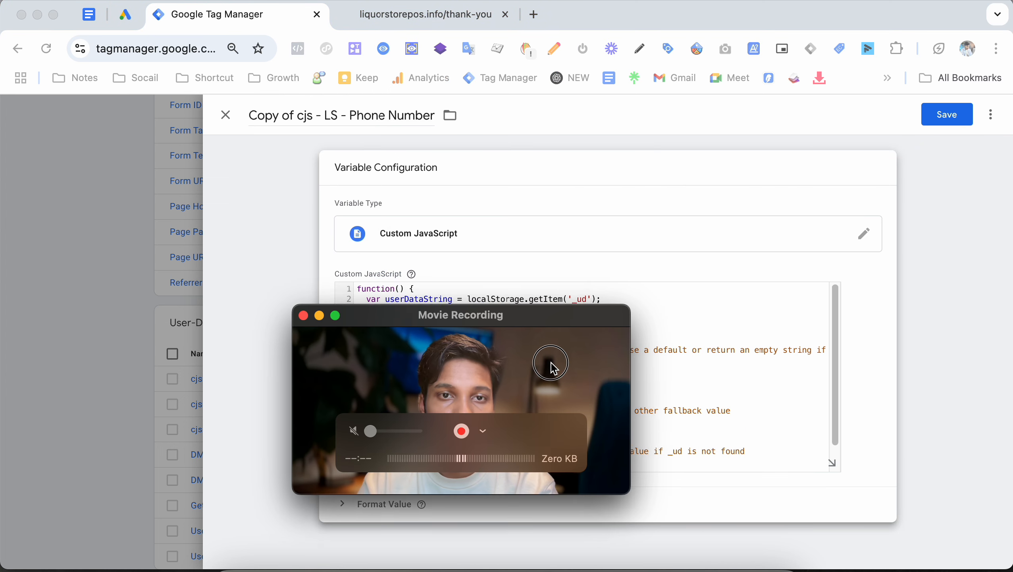
# Step: Rename the copied variable as cjs - LS - customer ID and save it
pyautogui.click(290, 117)
pyautogui.press('Right')
pyautogui.press('Right')
pyautogui.press('BackSpace')
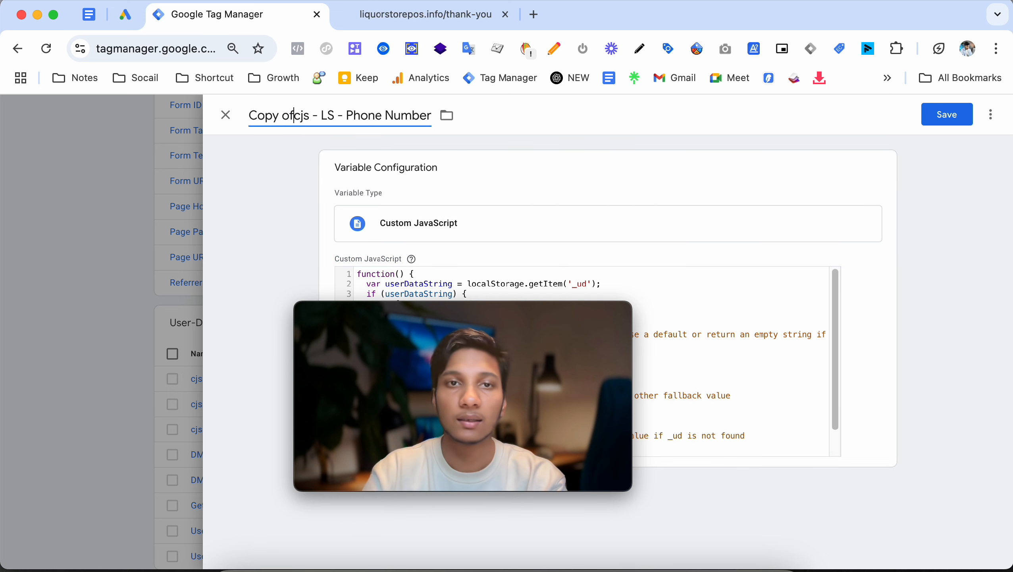
pyautogui.press('BackSpace')
pyautogui.press('BackSpace')
pyautogui.press('BackSpace')
pyautogui.press('BackSpace')
pyautogui.press('BackSpace')
pyautogui.press('BackSpace')
pyautogui.press('BackSpace')
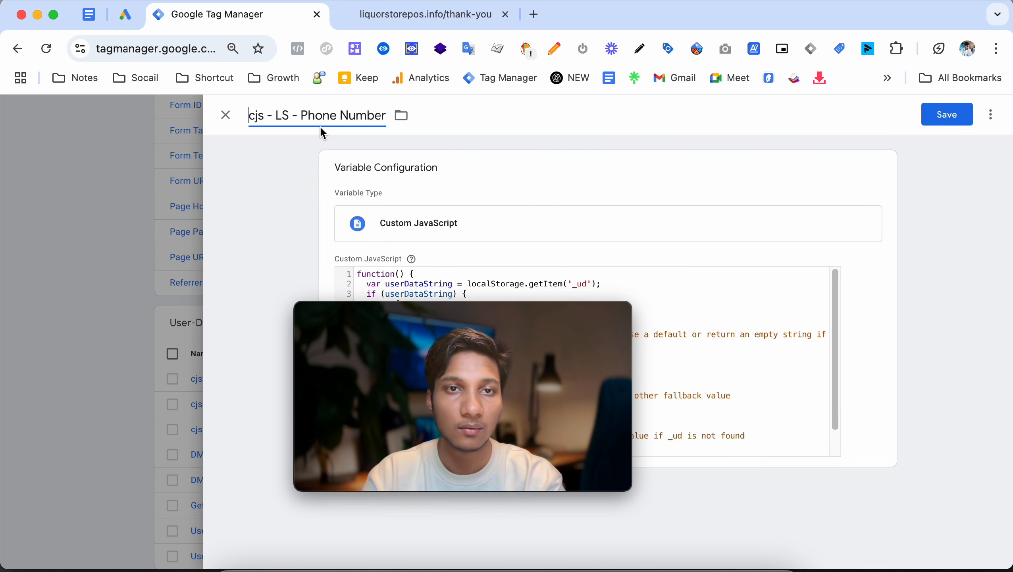
pyautogui.moveTo(304, 117); pyautogui.dragTo(387, 121)
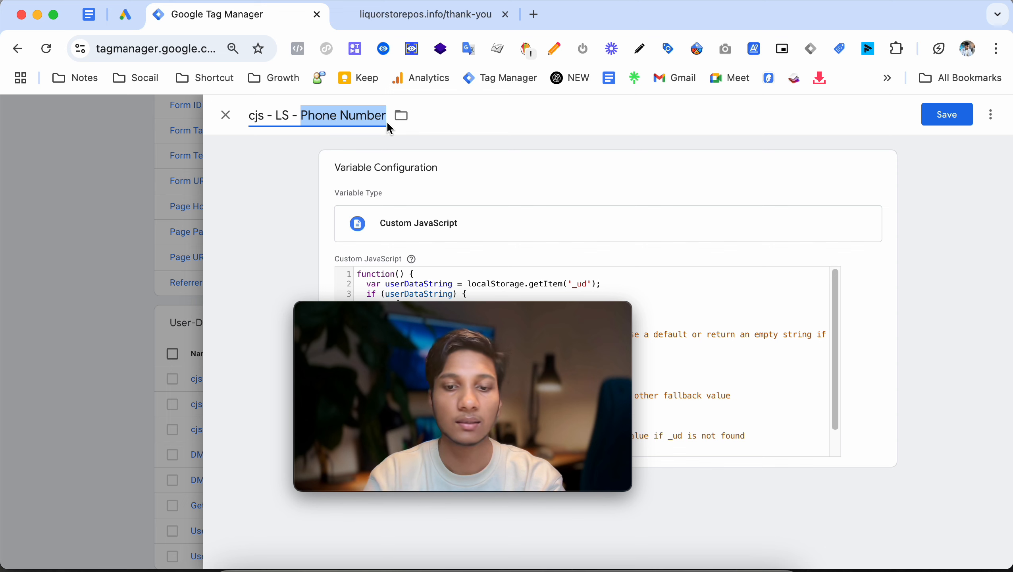
pyautogui.write('customer ID')
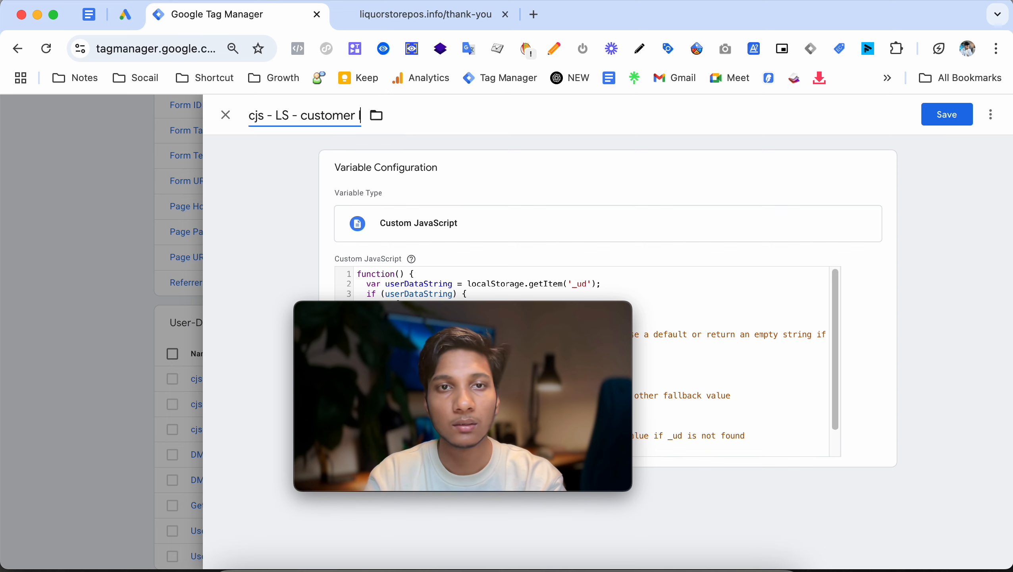
pyautogui.click(957, 113)
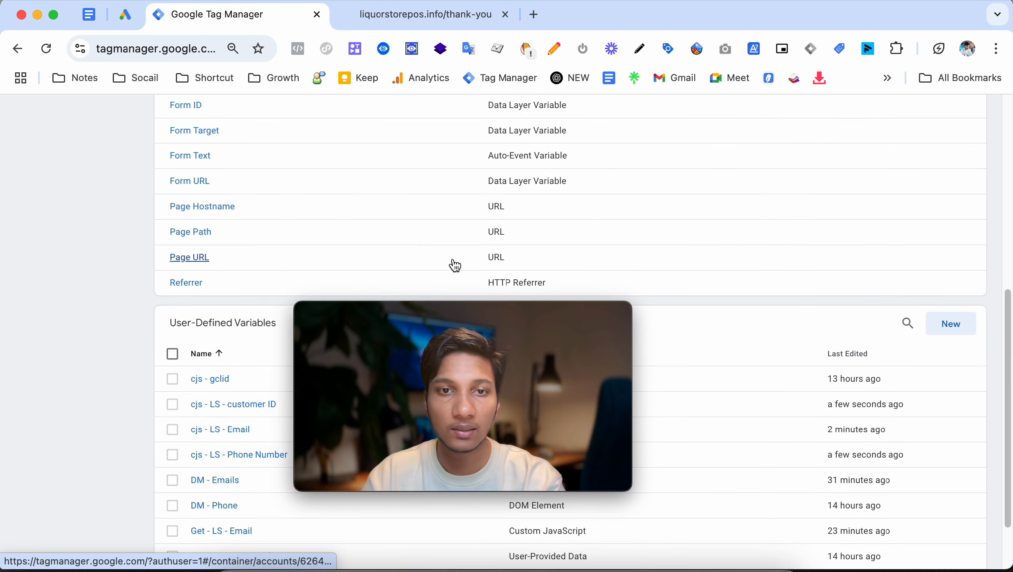
# Step: Look over the user-defined variables and open the workspace's list of tags
pyautogui.moveTo(511, 328); pyautogui.dragTo(628, 339)
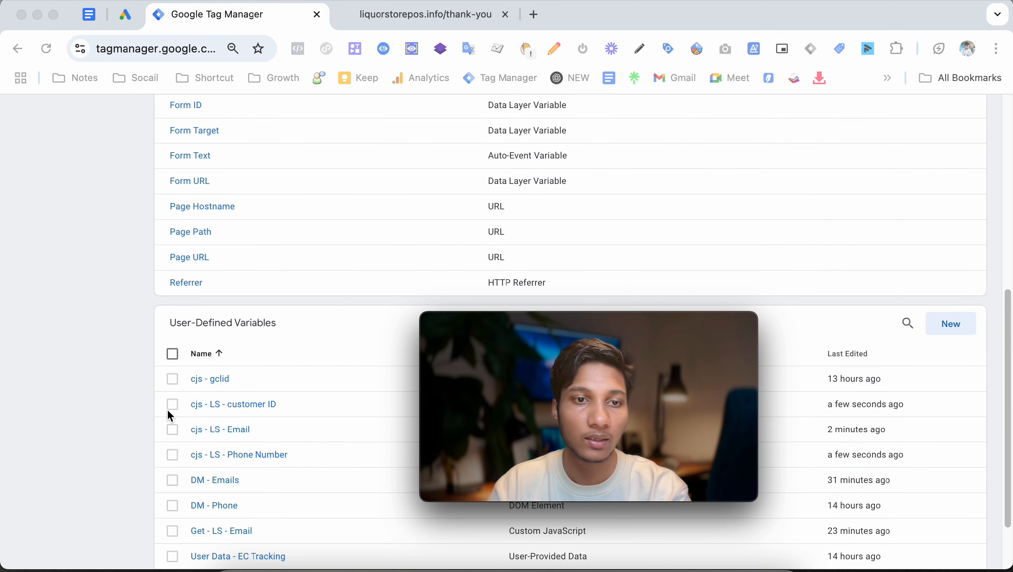
pyautogui.scroll(-3, 168, 412)
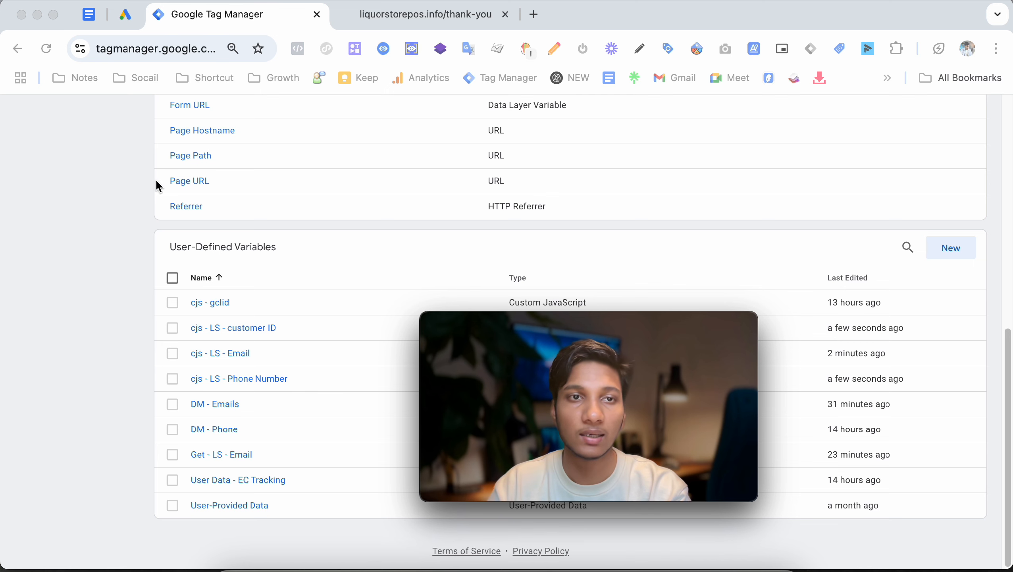
pyautogui.scroll(10, 120, 192)
pyautogui.click(65, 274)
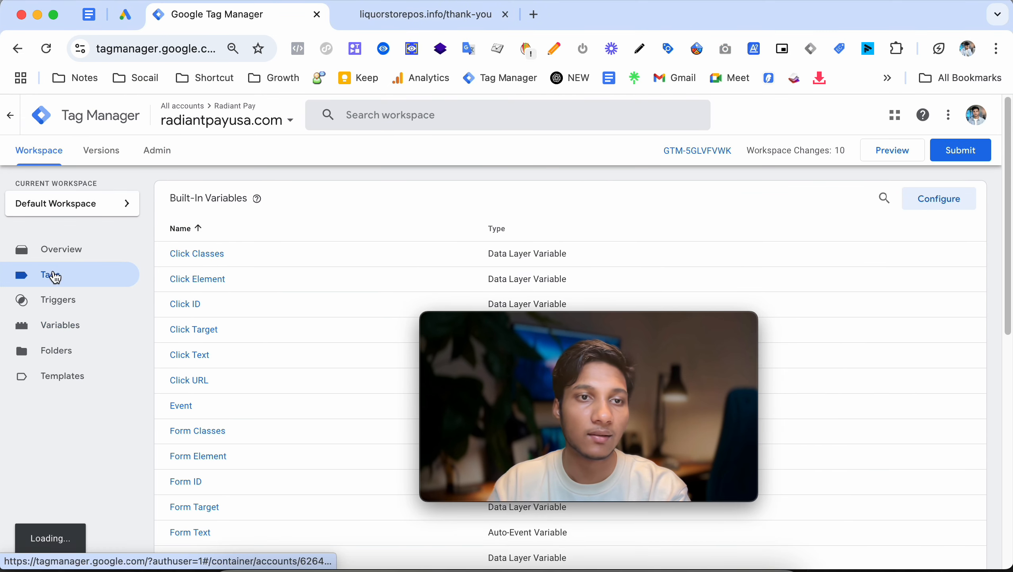
# Step: Switch to Google Ads and finish the setup of the Lead Form Submit -- NEW conversion
pyautogui.click(126, 24)
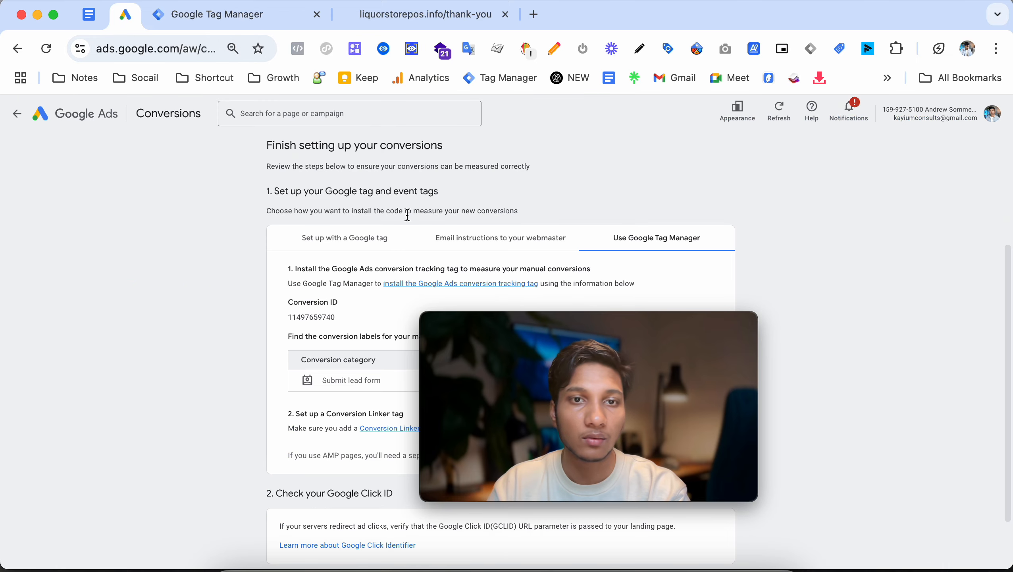
pyautogui.moveTo(585, 332); pyautogui.dragTo(249, 183)
pyautogui.scroll(-3, 482, 356)
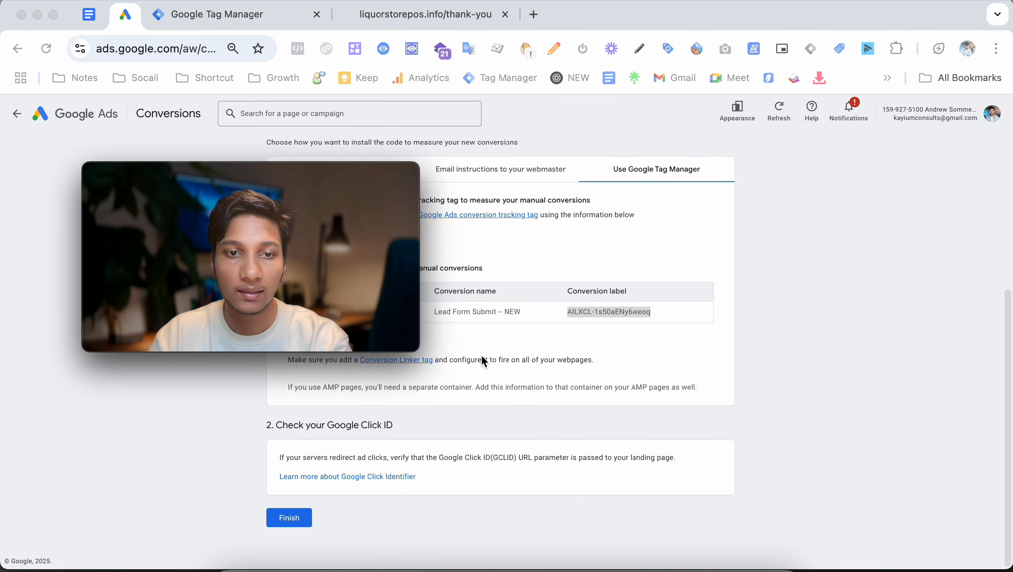
pyautogui.click(290, 518)
pyautogui.moveTo(327, 209); pyautogui.dragTo(880, 274)
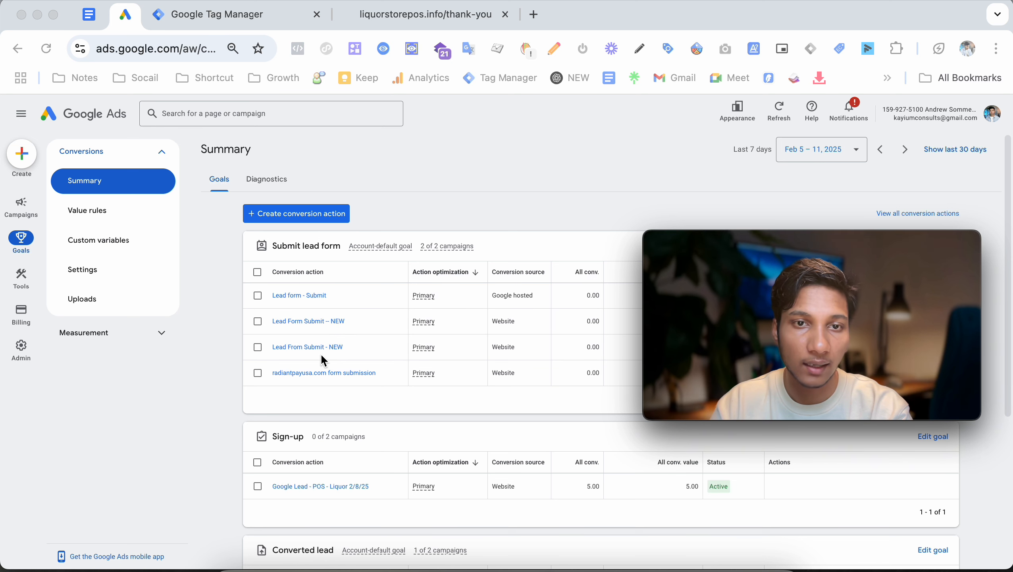
pyautogui.moveTo(788, 259); pyautogui.dragTo(604, 448)
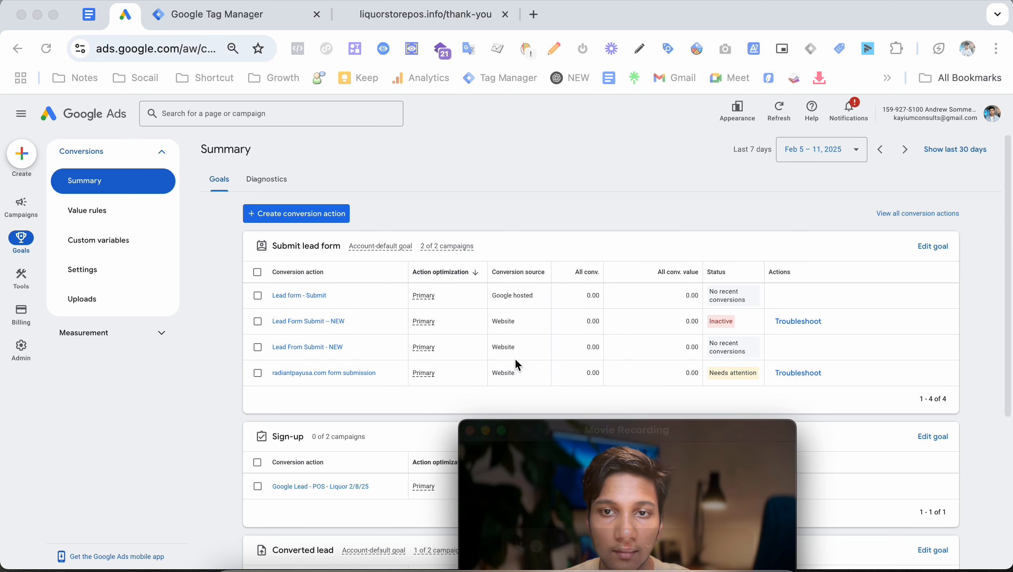
# Step: Check in the Lead Form Submit -- NEW settings that enhanced conversions are used for this conversion action, and return to the conversions summary
pyautogui.click(298, 322)
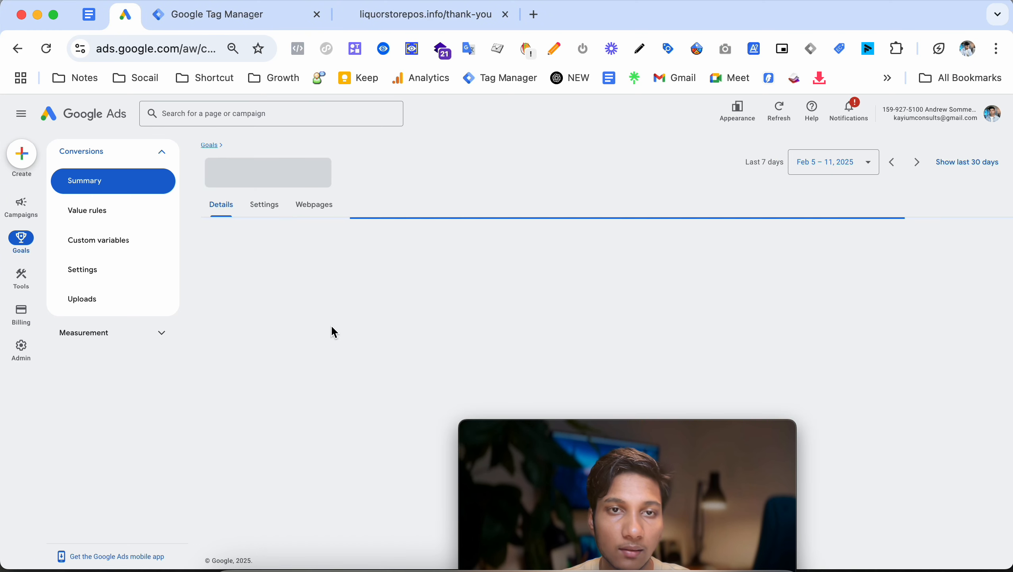
pyautogui.moveTo(596, 448); pyautogui.dragTo(256, 250)
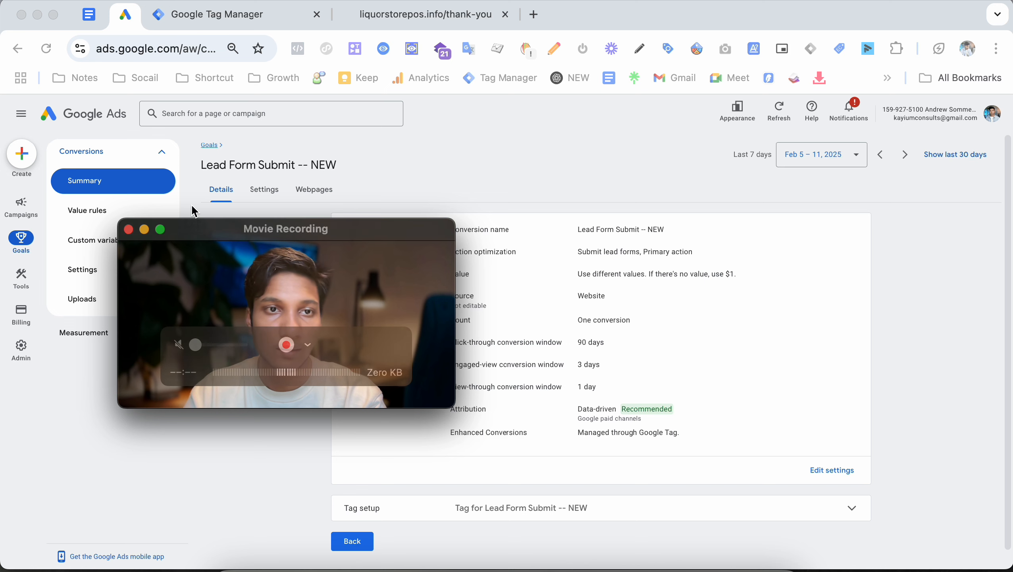
pyautogui.click(834, 471)
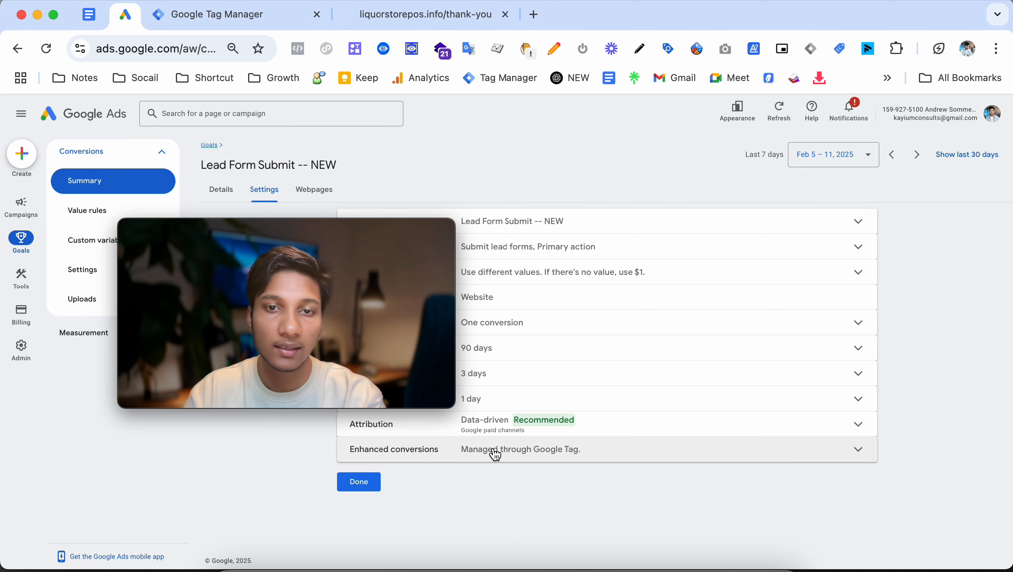
pyautogui.click(563, 454)
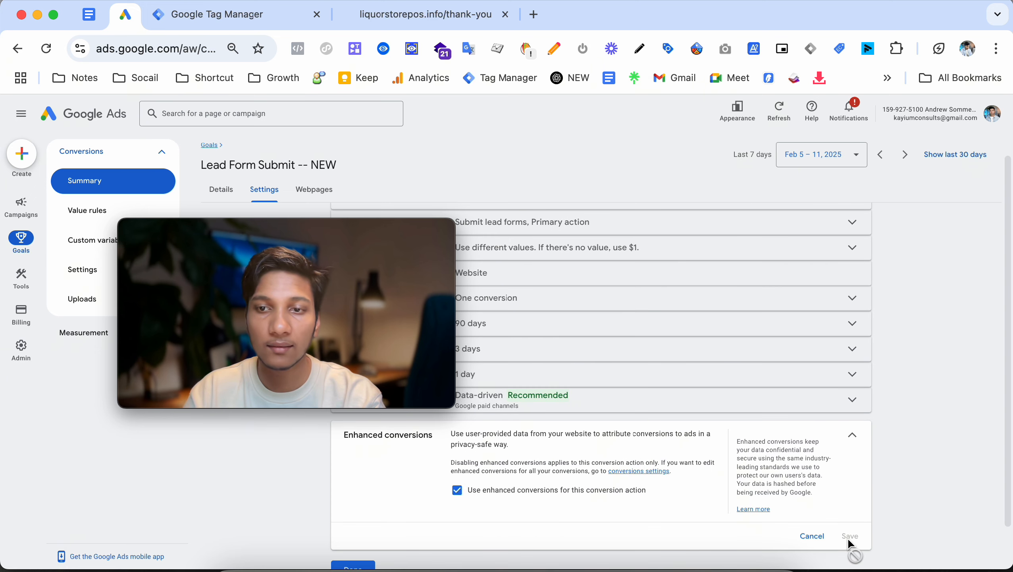
pyautogui.click(458, 490)
pyautogui.click(457, 491)
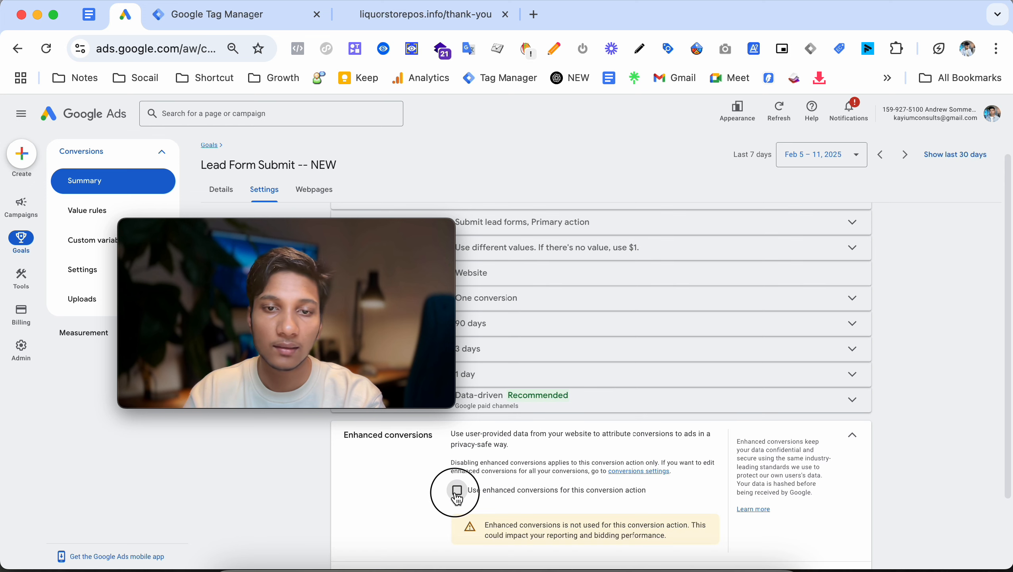
pyautogui.scroll(-1, 768, 505)
pyautogui.click(353, 541)
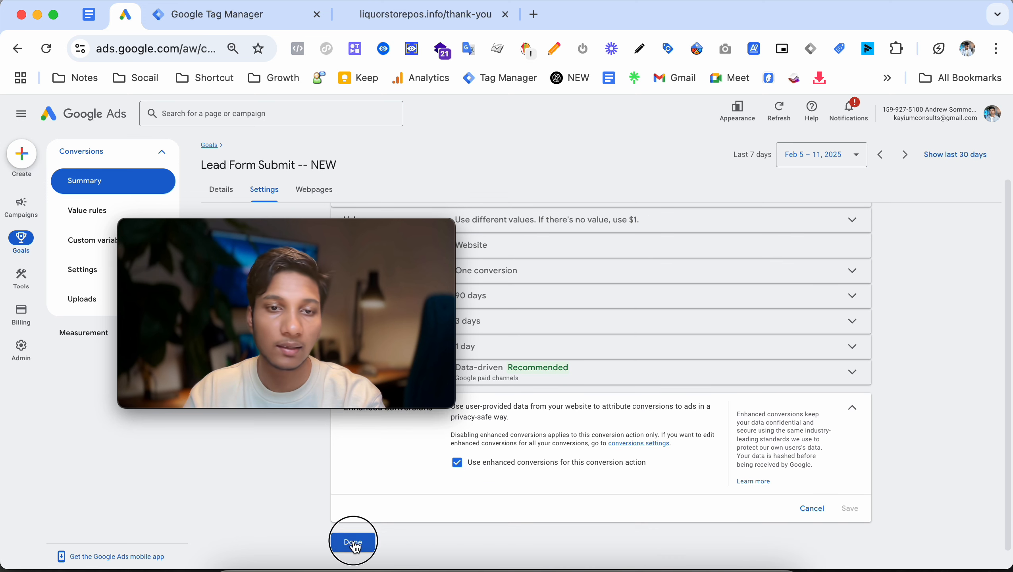
pyautogui.moveTo(335, 343); pyautogui.dragTo(800, 374)
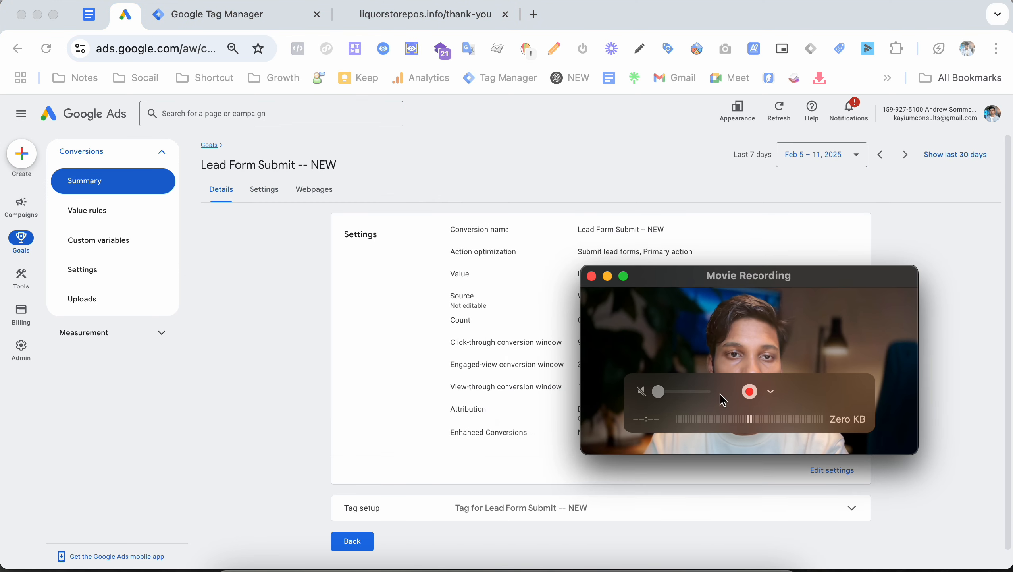
pyautogui.click(352, 543)
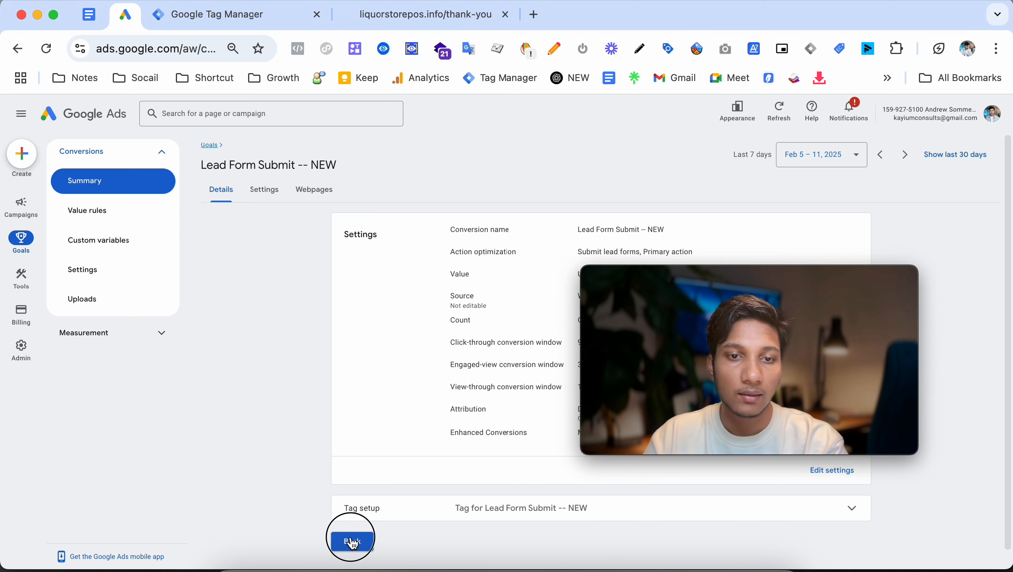
pyautogui.click(352, 542)
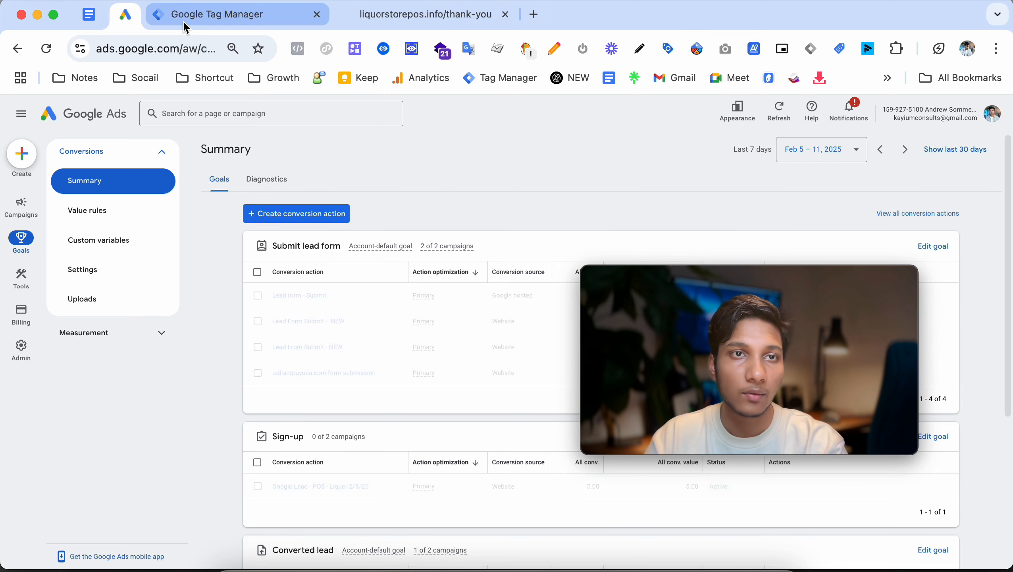
# Step: Switch to Tag Manager and set the Google Ads Lead From Submit tag to include user-provided data from the website
pyautogui.click(184, 17)
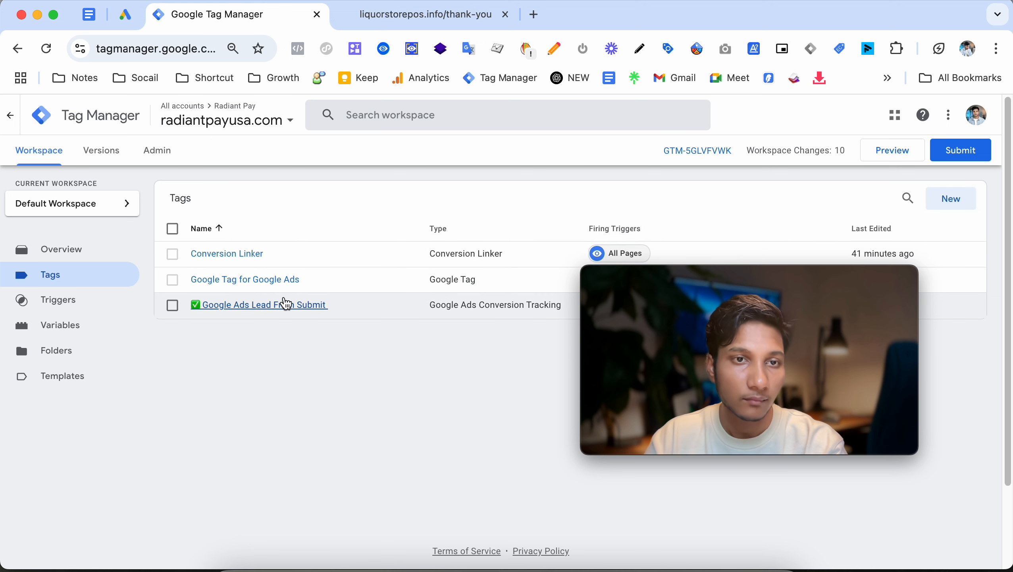
pyautogui.moveTo(672, 281); pyautogui.dragTo(669, 368)
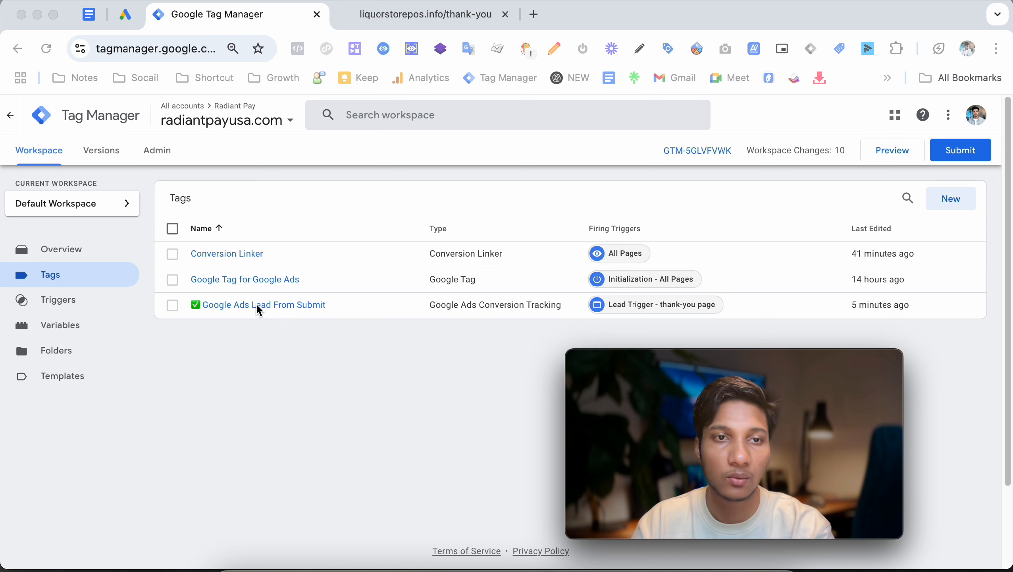
pyautogui.click(295, 304)
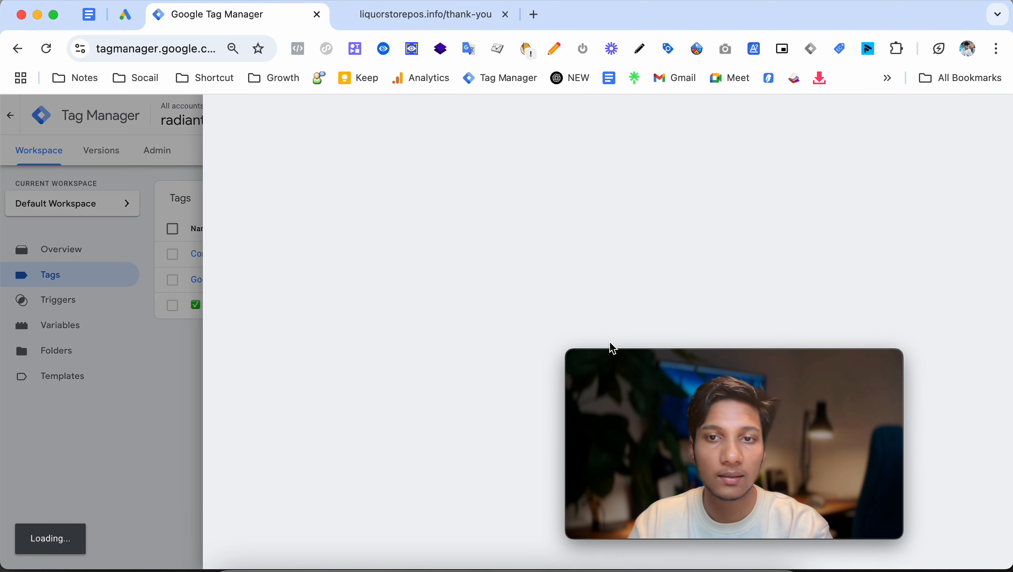
pyautogui.click(425, 339)
pyautogui.scroll(-5, 476, 344)
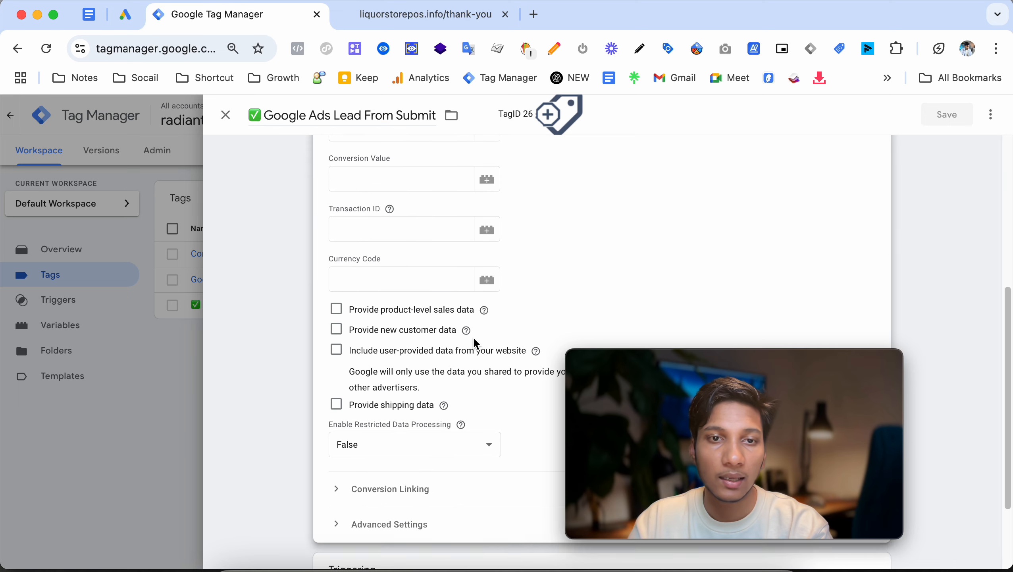
pyautogui.scroll(-1, 476, 343)
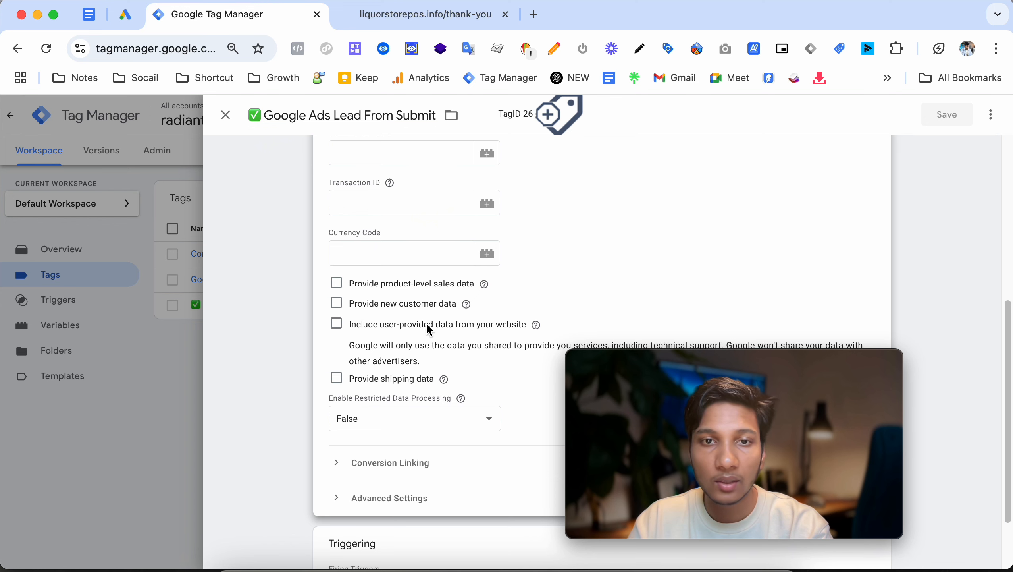
pyautogui.click(336, 325)
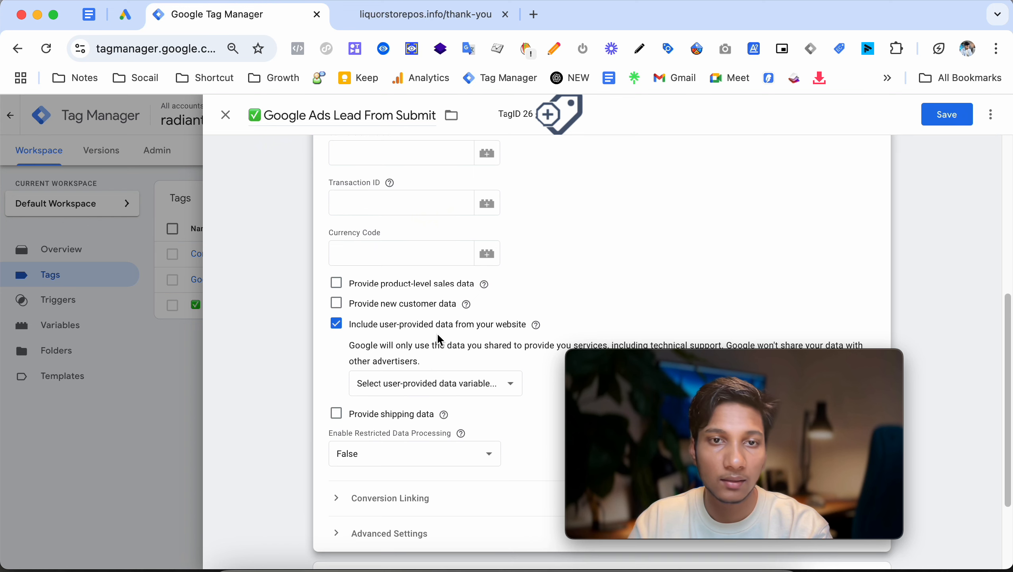
# Step: Create a new user-provided data variable for the tag and name it Google Ads - ECT
pyautogui.click(415, 389)
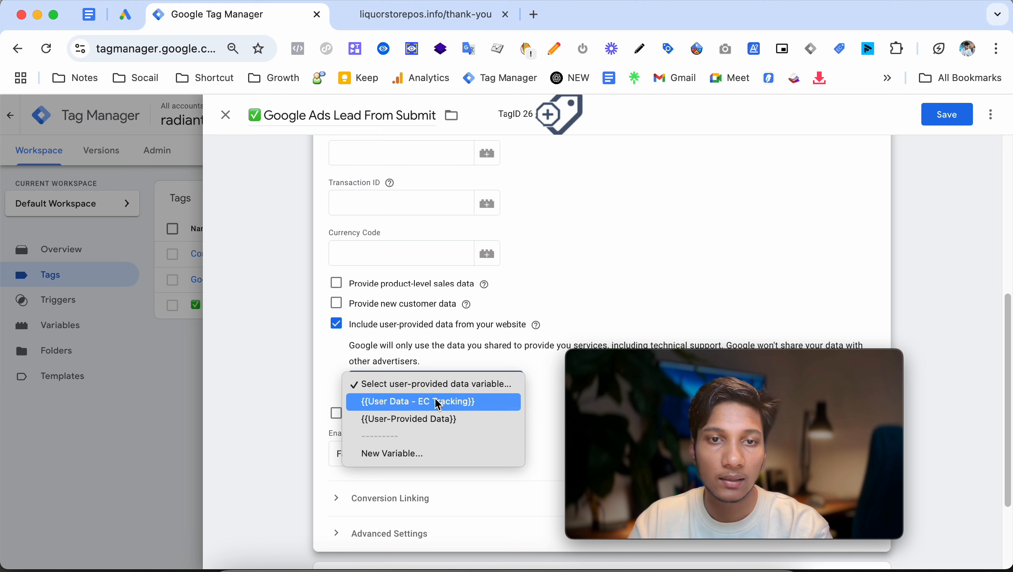
pyautogui.click(402, 454)
pyautogui.moveTo(707, 389); pyautogui.dragTo(145, 335)
pyautogui.click(314, 108)
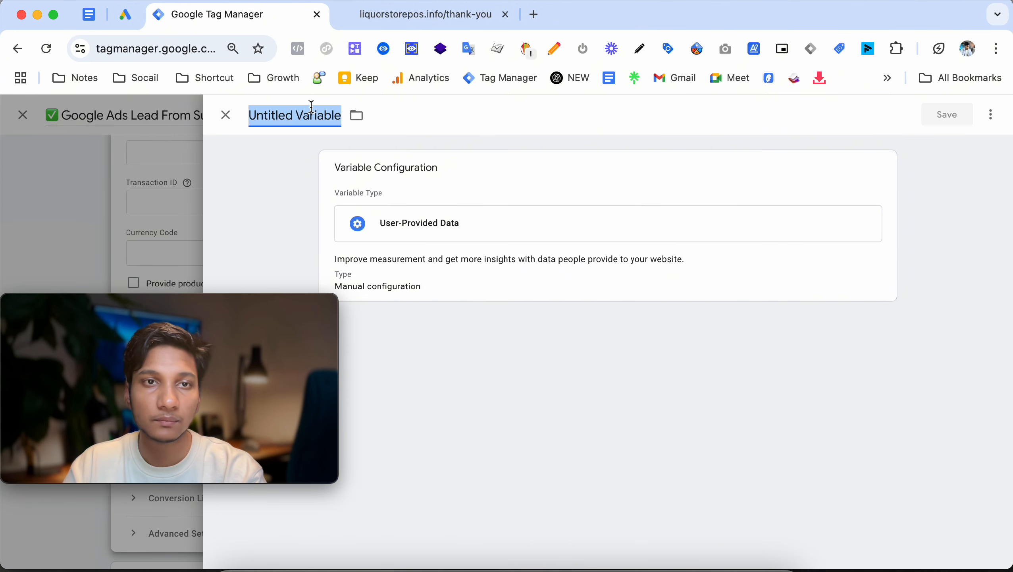
pyautogui.write('G')
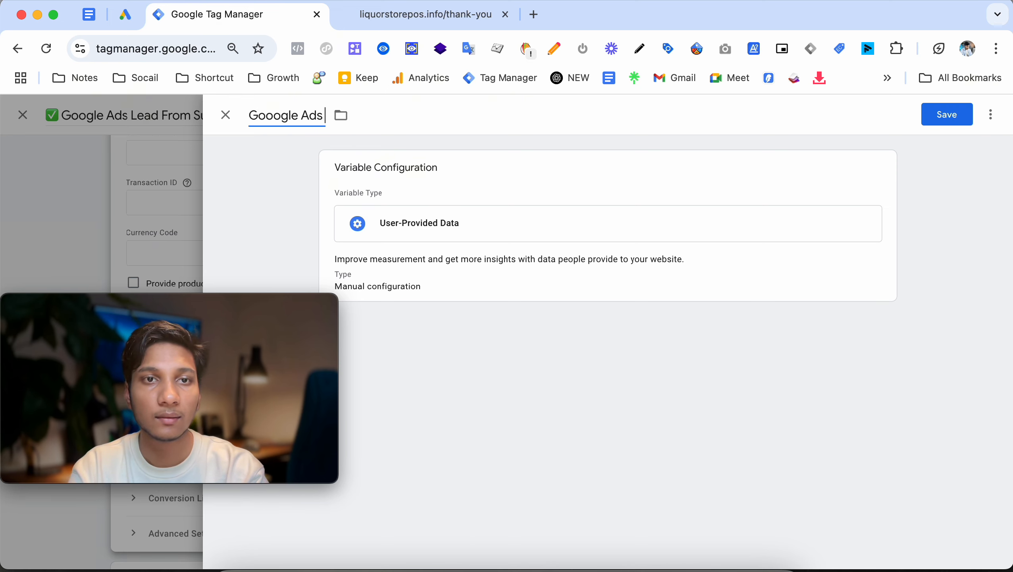
pyautogui.write('oogle Ads')
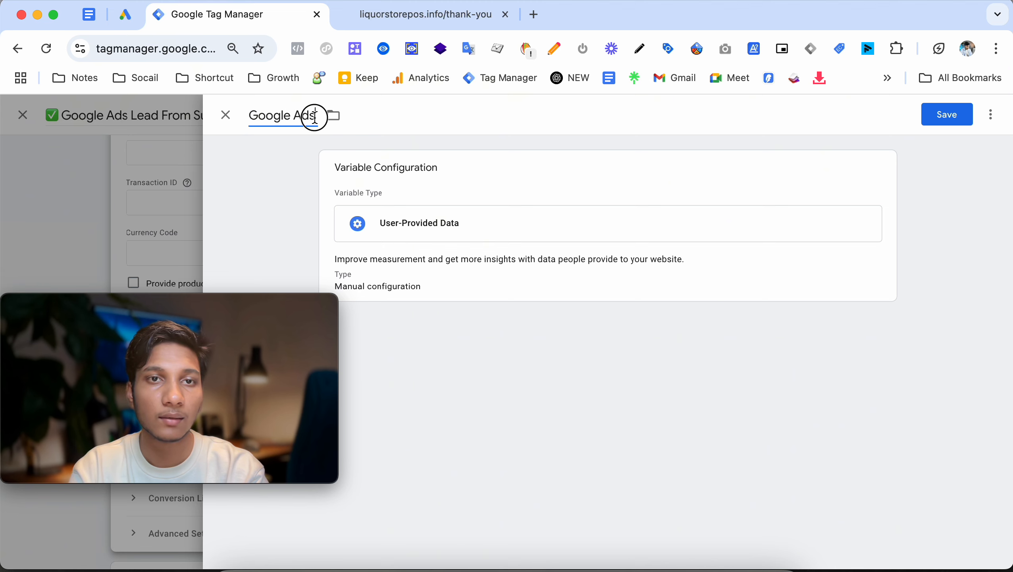
pyautogui.write(' - ECT')
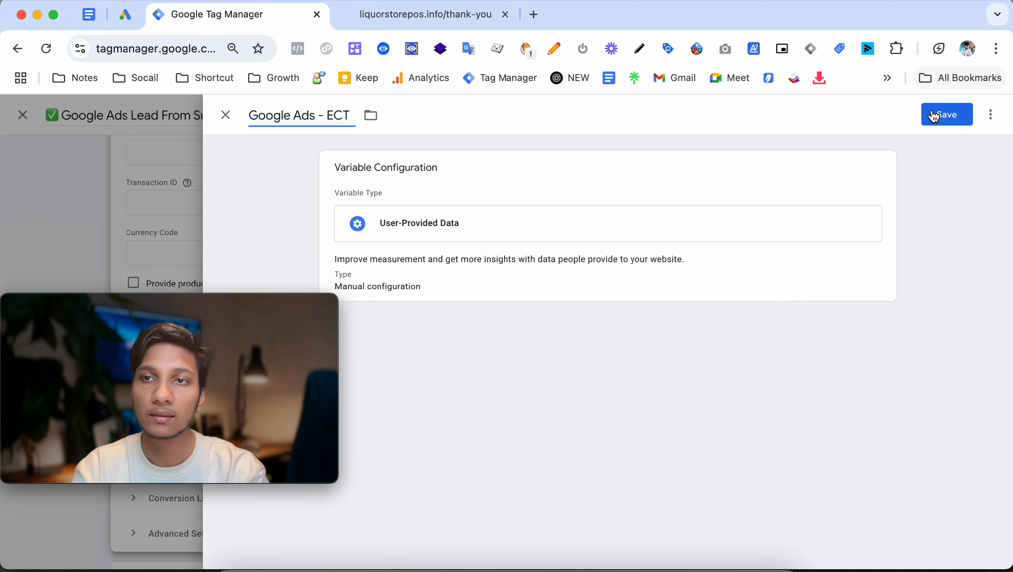
# Step: Set the variable's Email to {{cjs - LS - Email}} and Phone to {{cjs - LS - Phone Number}}, and save the variable
pyautogui.click(676, 275)
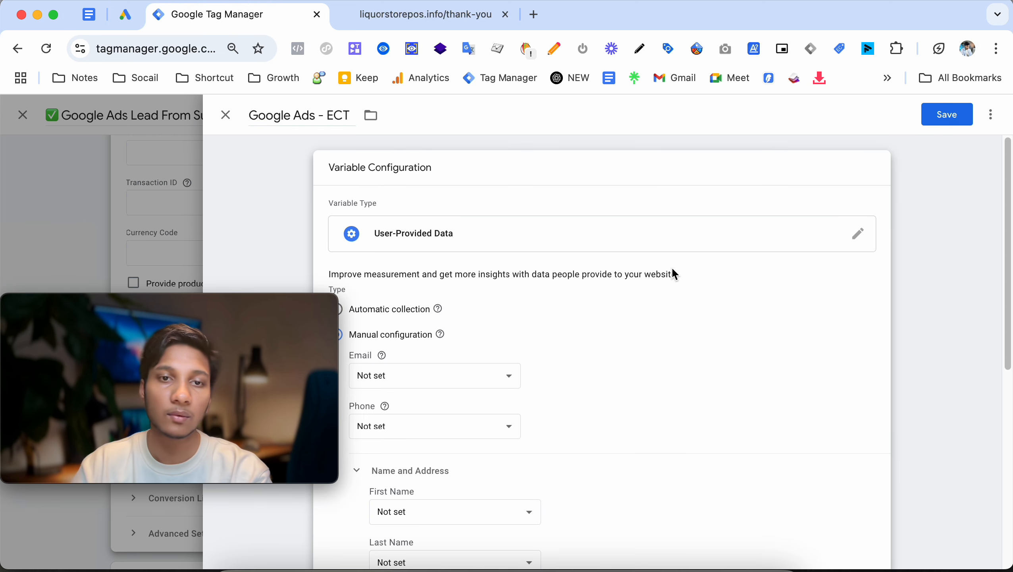
pyautogui.moveTo(305, 374); pyautogui.dragTo(294, 215)
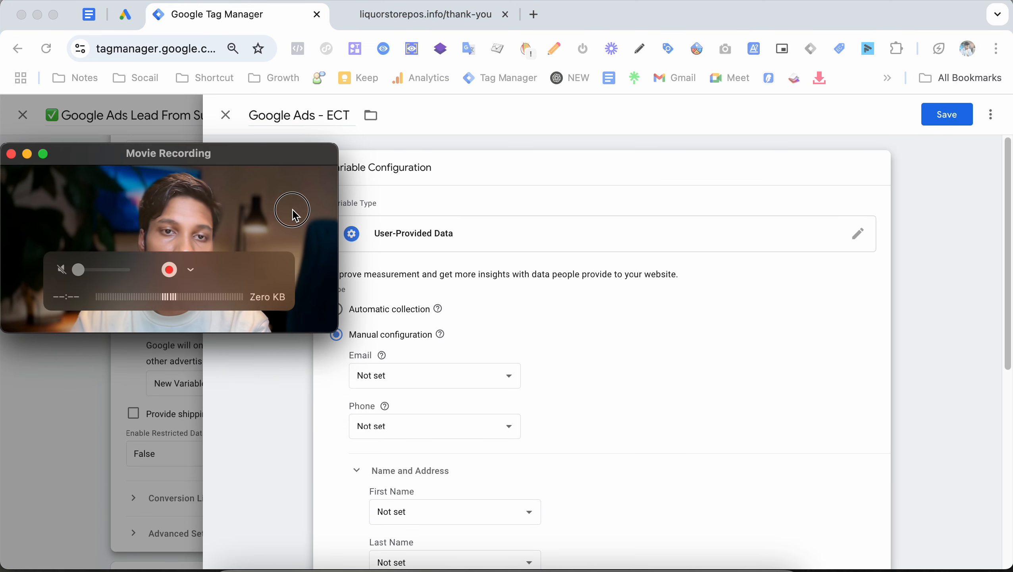
pyautogui.click(441, 377)
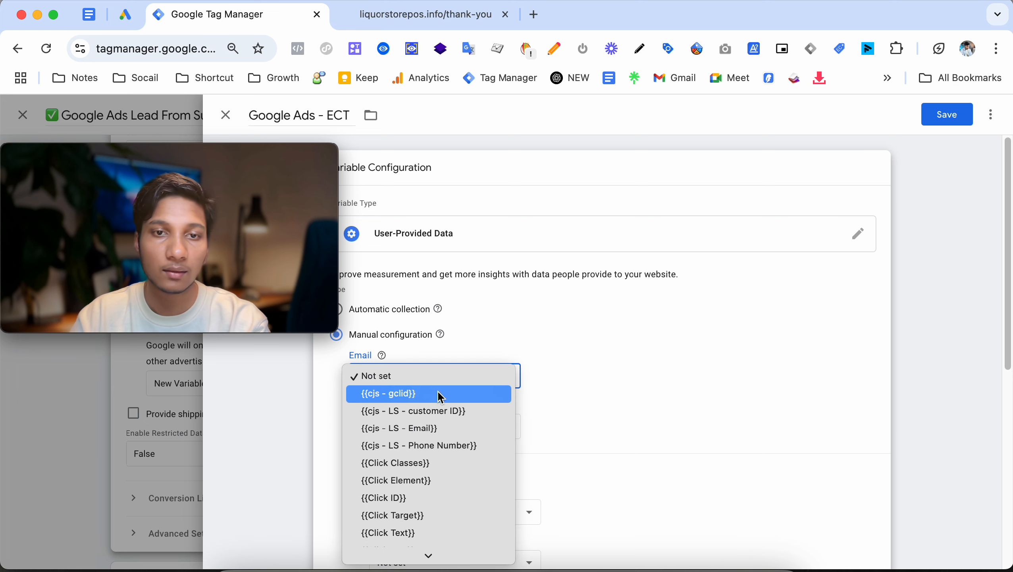
pyautogui.click(440, 431)
pyautogui.click(409, 418)
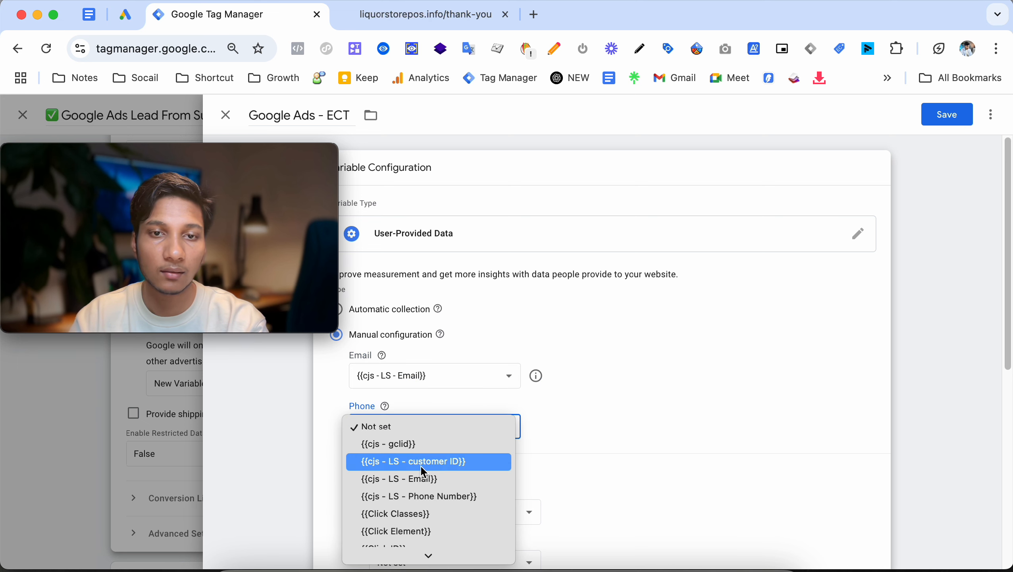
pyautogui.click(524, 478)
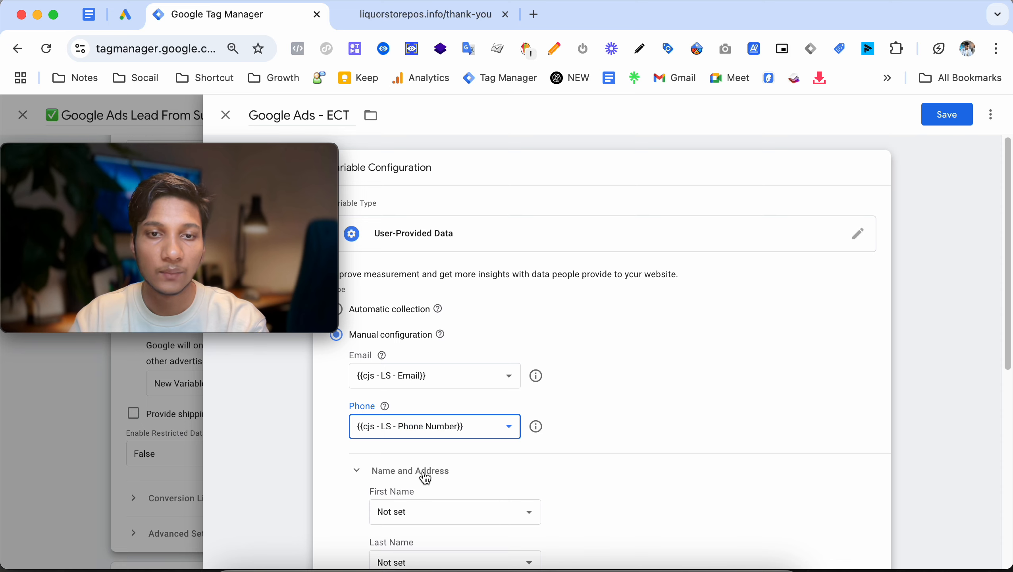
pyautogui.scroll(-1, 408, 477)
pyautogui.scroll(-4, 667, 403)
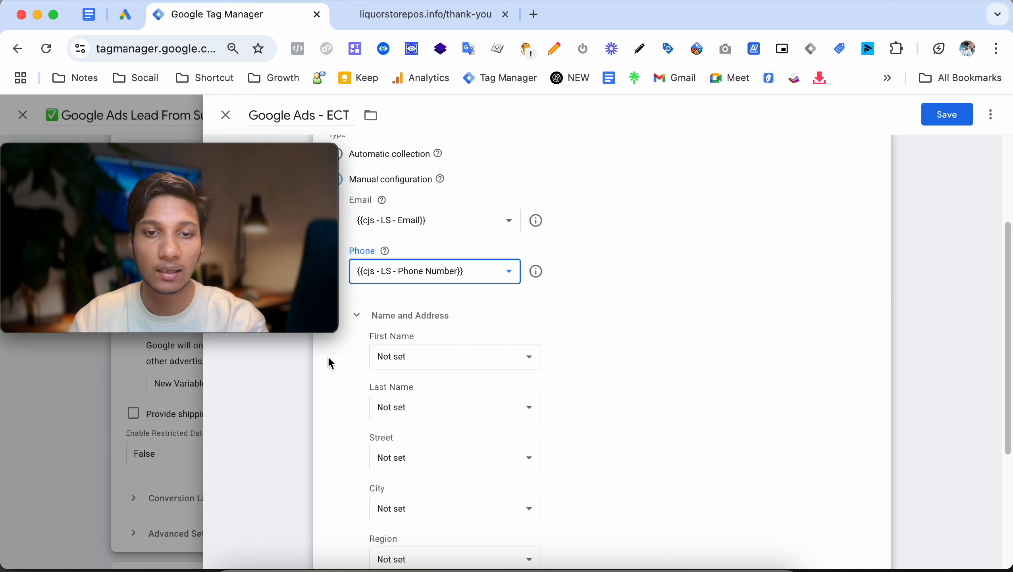
pyautogui.scroll(-5, 447, 393)
pyautogui.click(947, 116)
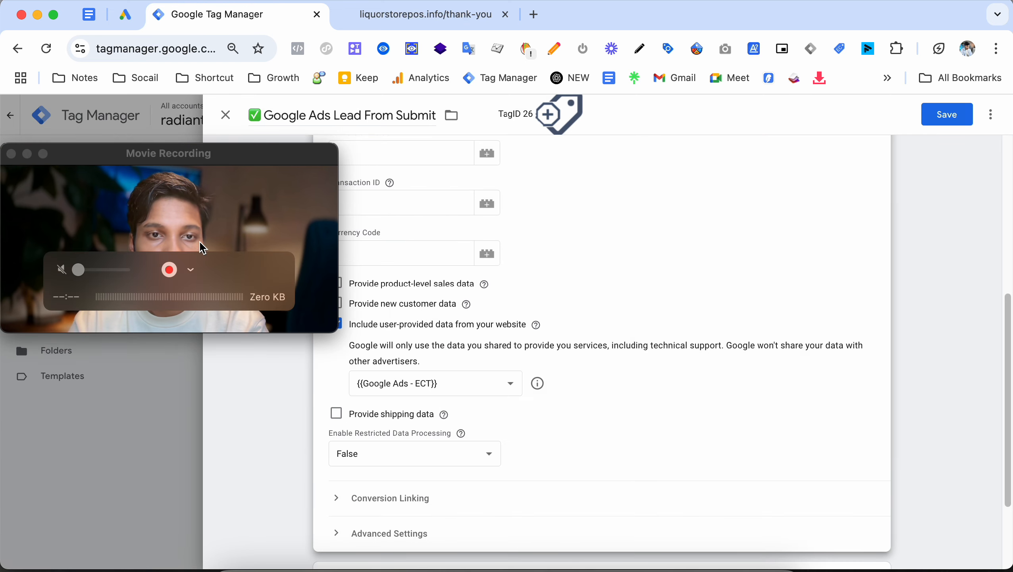
# Step: Save the Google Ads Lead From Submit tag with the Google Ads - ECT variable as its user-provided data
pyautogui.click(188, 210)
pyautogui.moveTo(187, 210); pyautogui.dragTo(713, 243)
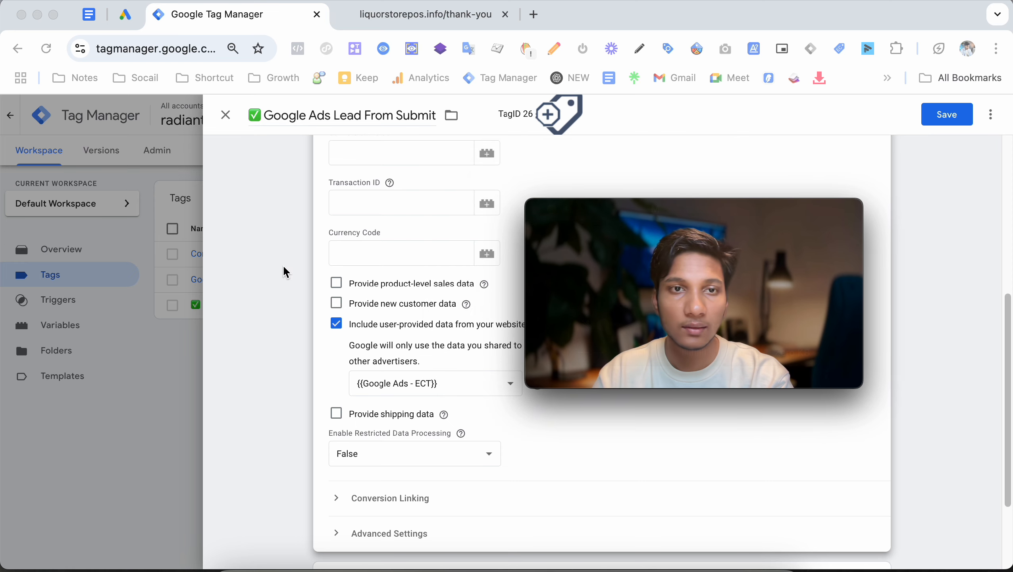
pyautogui.scroll(-3, 285, 285)
pyautogui.scroll(10, 366, 320)
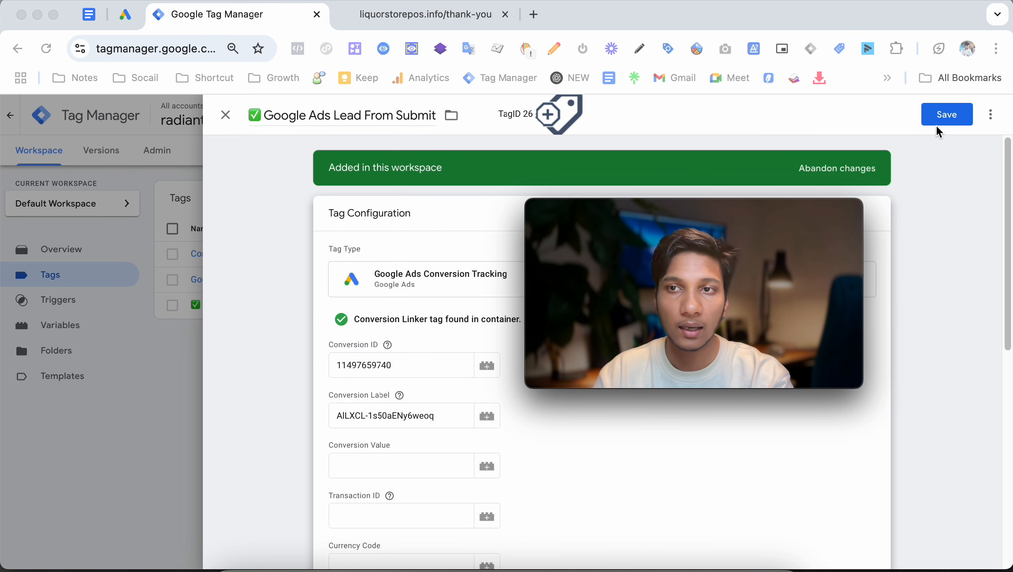
pyautogui.click(956, 118)
pyautogui.moveTo(582, 218)
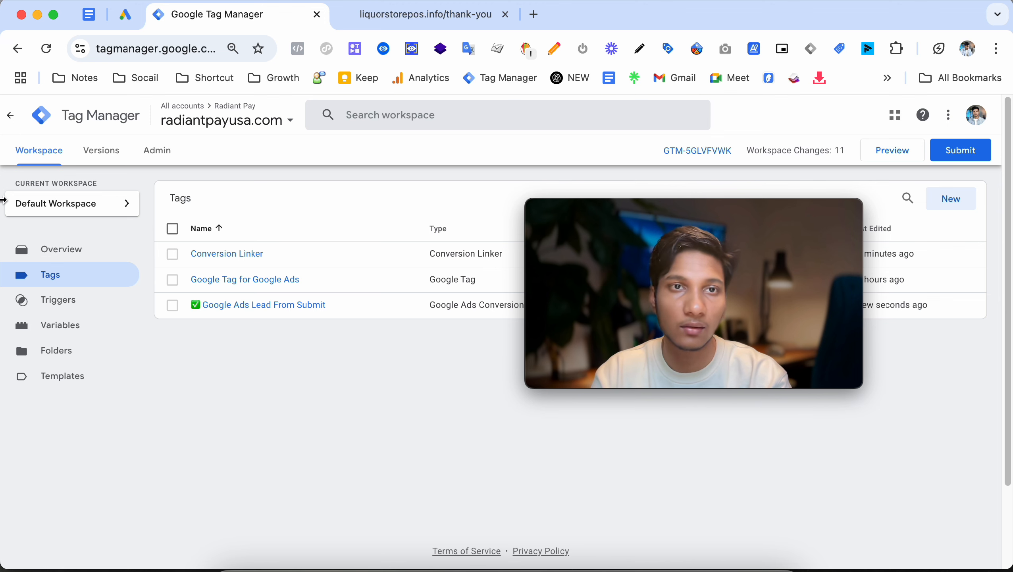
# Step: Start a preview of the workspace in Tag Assistant
pyautogui.click(891, 154)
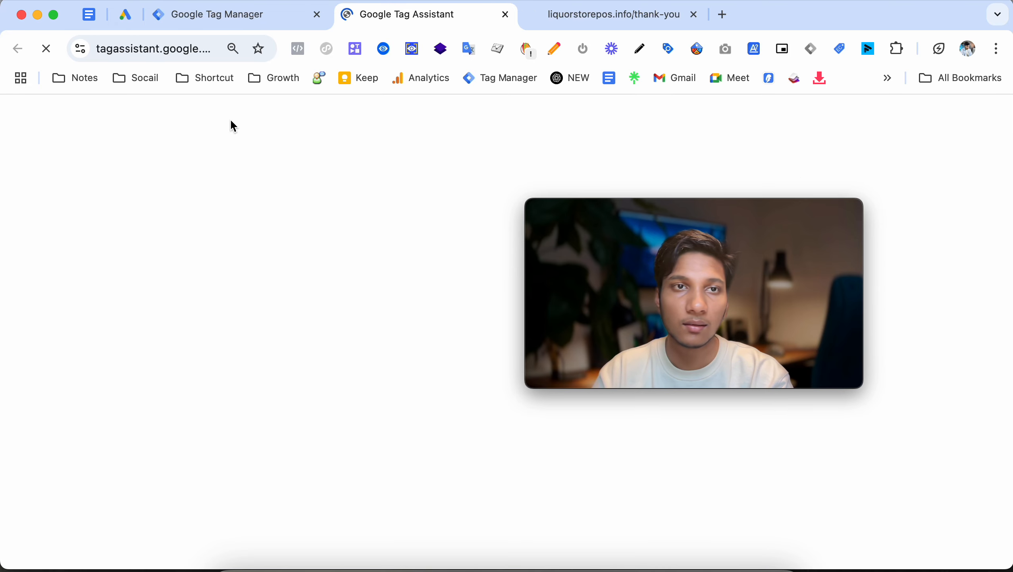
pyautogui.click(138, 24)
pyautogui.moveTo(615, 229); pyautogui.dragTo(201, 248)
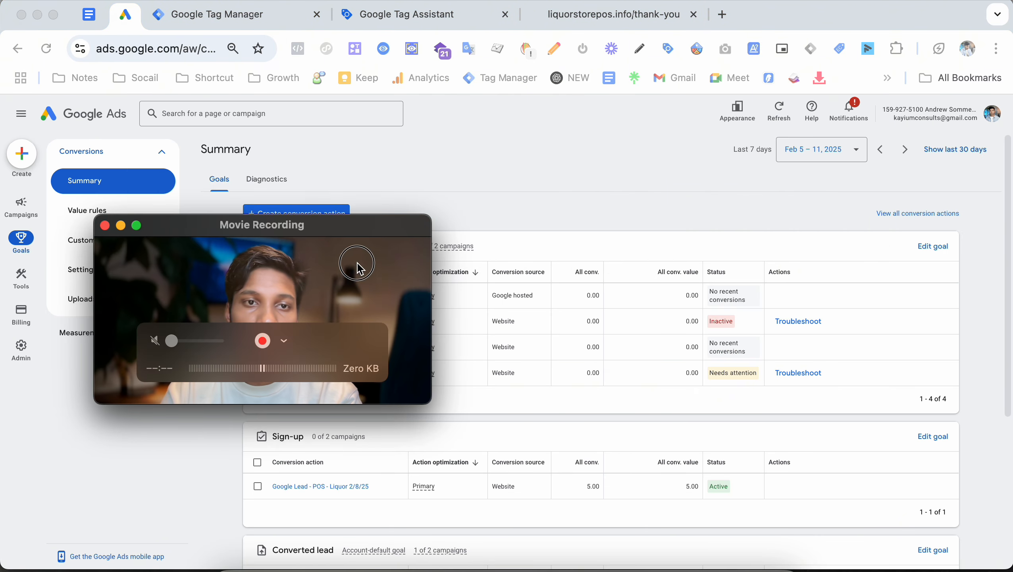
pyautogui.moveTo(355, 265); pyautogui.dragTo(410, 190)
pyautogui.click(383, 15)
pyautogui.click(709, 205)
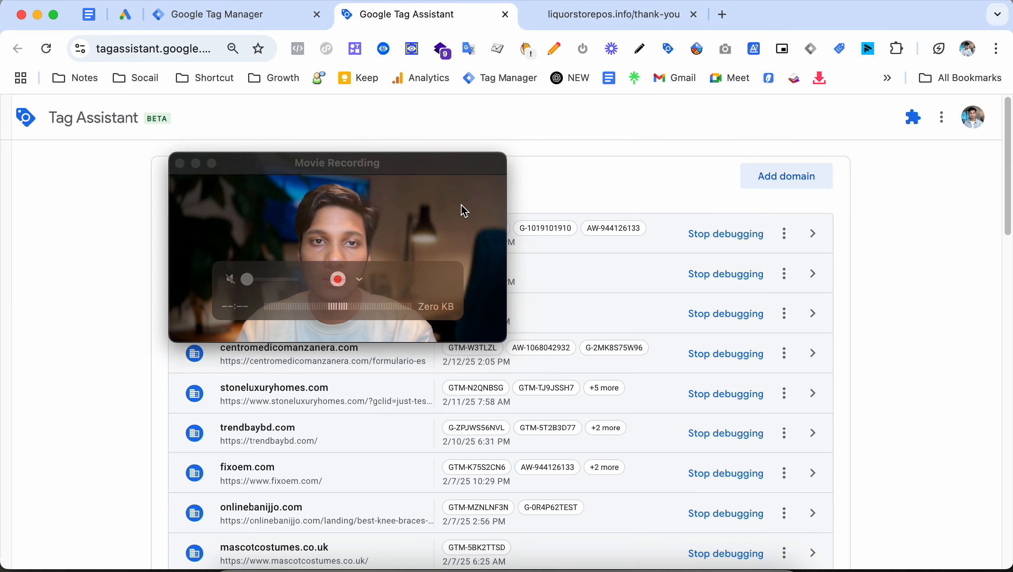
pyautogui.moveTo(463, 210); pyautogui.dragTo(764, 206)
# Step: Switch to Google Ads and start troubleshooting the Lead Form Submit -- NEW conversion action with Tag Assistant
pyautogui.click(126, 31)
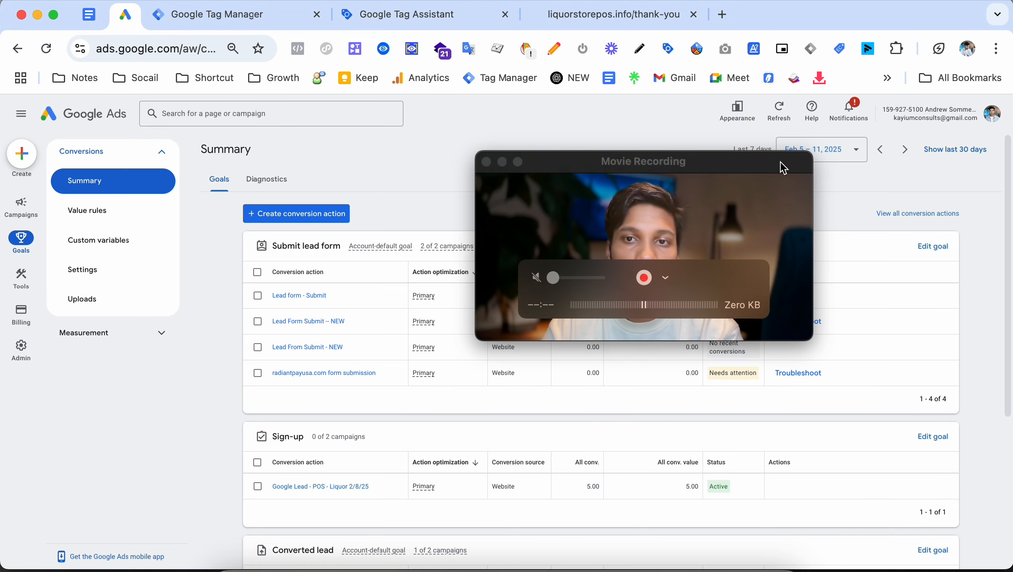
pyautogui.moveTo(782, 165); pyautogui.dragTo(448, 173)
pyautogui.click(796, 322)
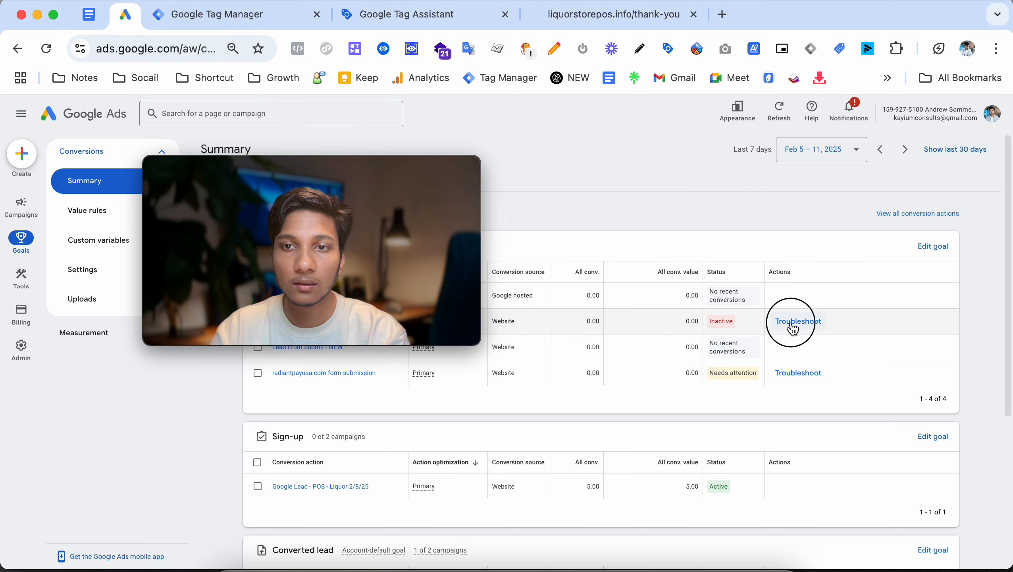
pyautogui.click(636, 421)
pyautogui.moveTo(347, 230)
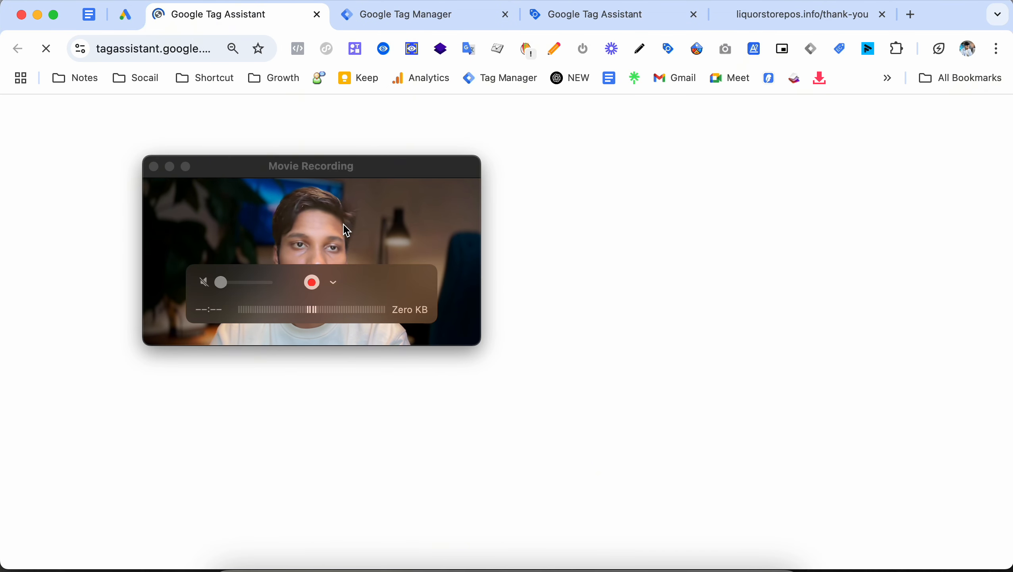
pyautogui.moveTo(348, 230); pyautogui.dragTo(657, 175)
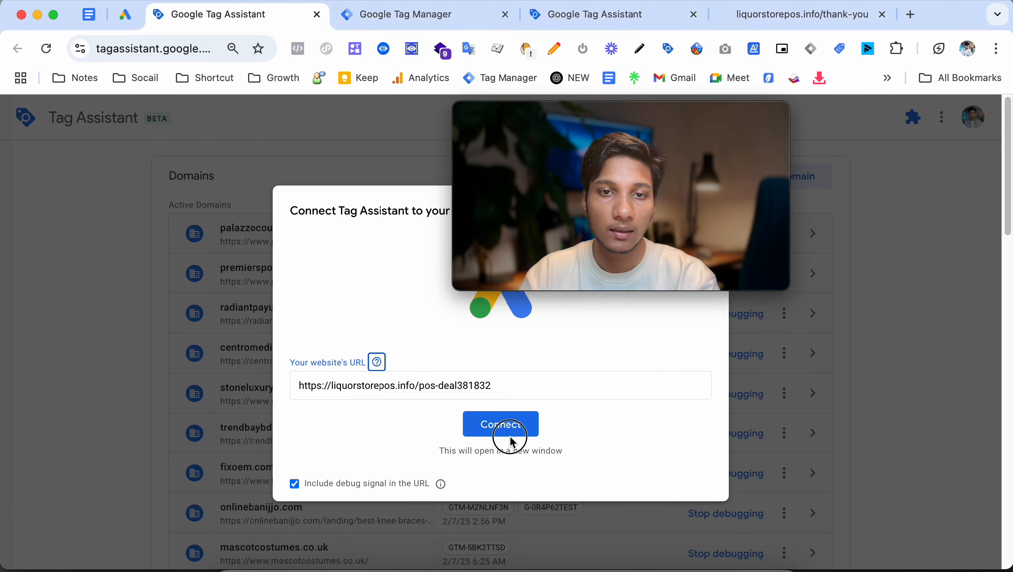
pyautogui.click(515, 433)
pyautogui.moveTo(625, 221)
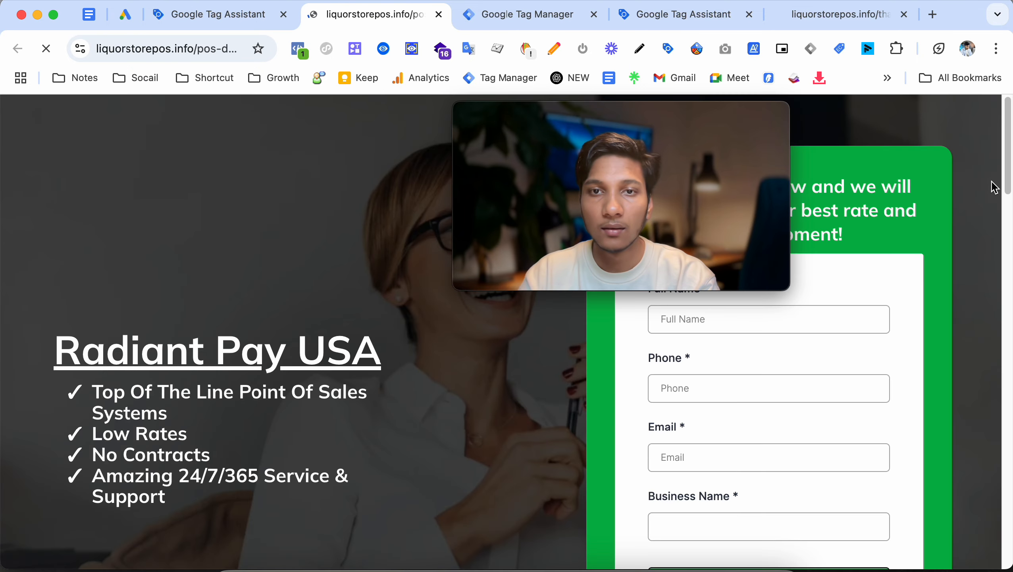
pyautogui.moveTo(683, 140)
pyautogui.mouseDown()
pyautogui.moveTo(260, 181)
pyautogui.moveTo(615, 177)
pyautogui.moveTo(730, 131)
pyautogui.moveTo(686, 145)
pyautogui.mouseUp()
# Step: Return to Tag Assistant, continue into the debug session and check which container tags fired on the landing page
pyautogui.click(235, 25)
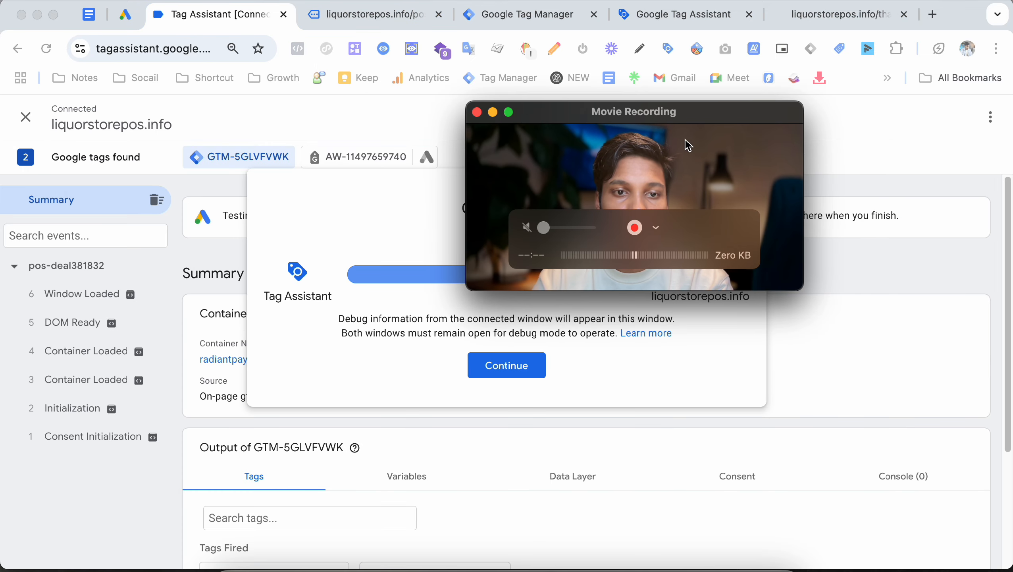
pyautogui.click(529, 366)
pyautogui.scroll(-4, 520, 364)
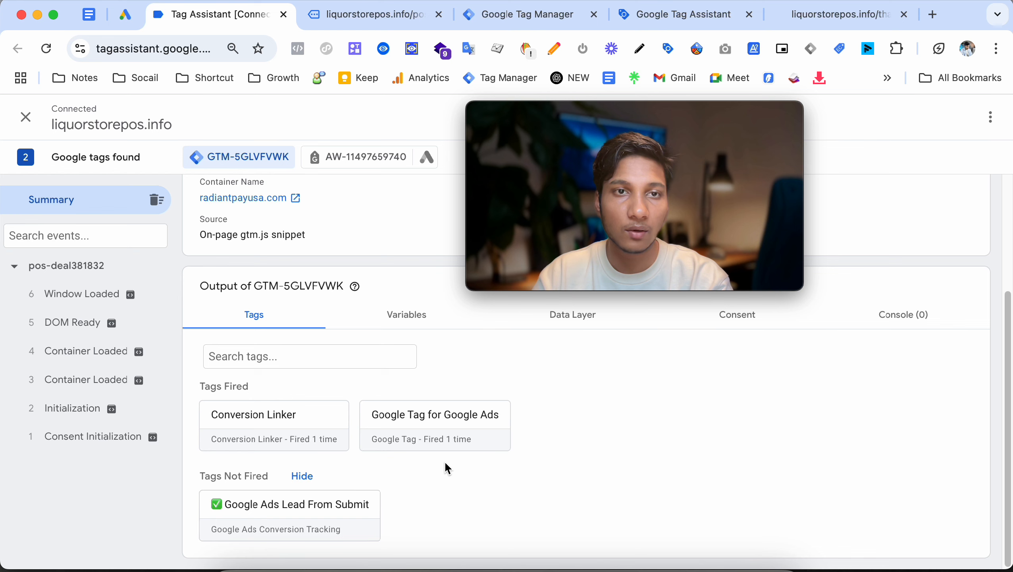
pyautogui.moveTo(560, 276); pyautogui.dragTo(437, 422)
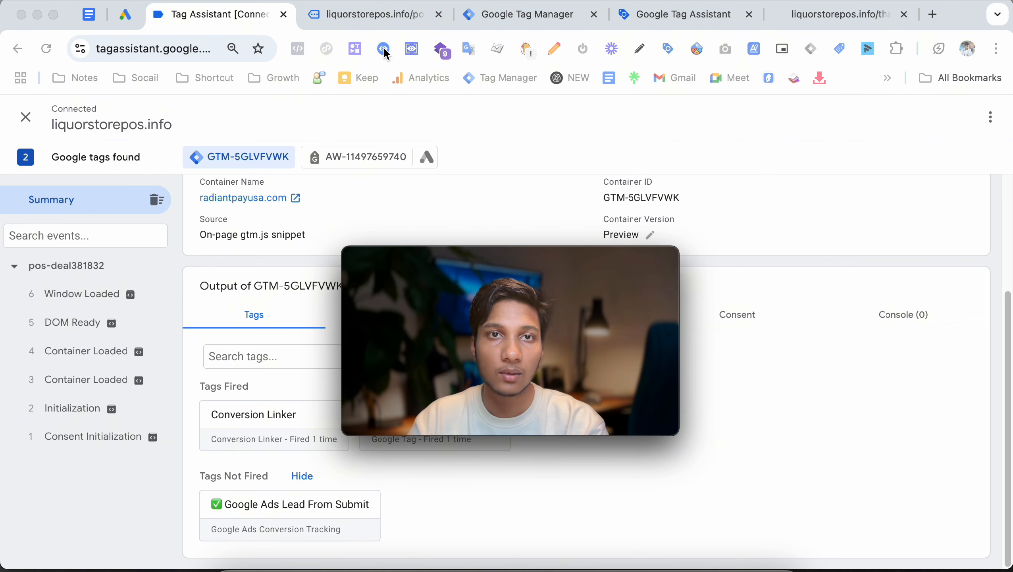
# Step: Switch to the landing page and fill in the form's full name, phone and email with saved contact details
pyautogui.click(382, 24)
pyautogui.click(776, 323)
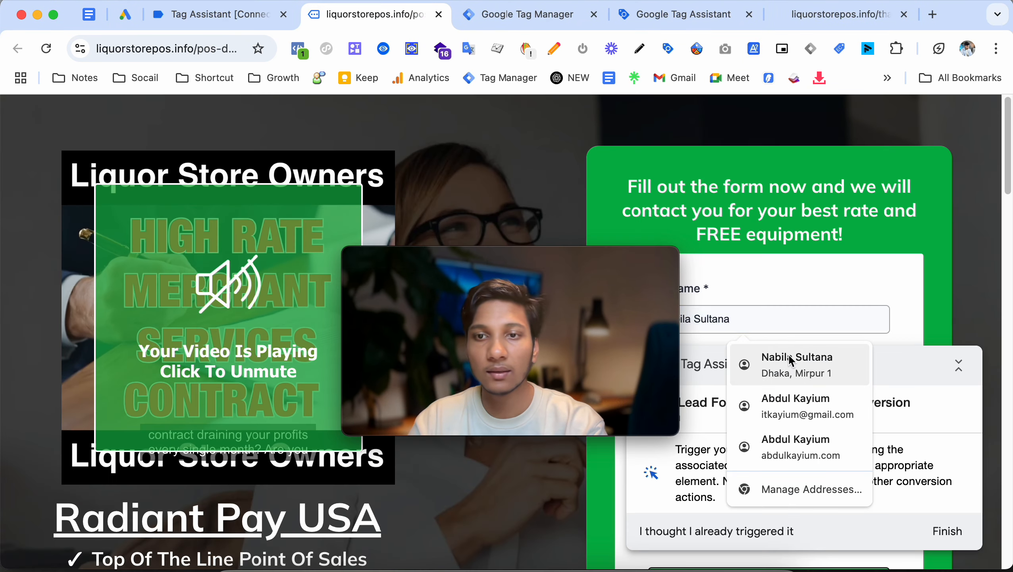
pyautogui.click(790, 360)
pyautogui.moveTo(807, 362); pyautogui.dragTo(335, 389)
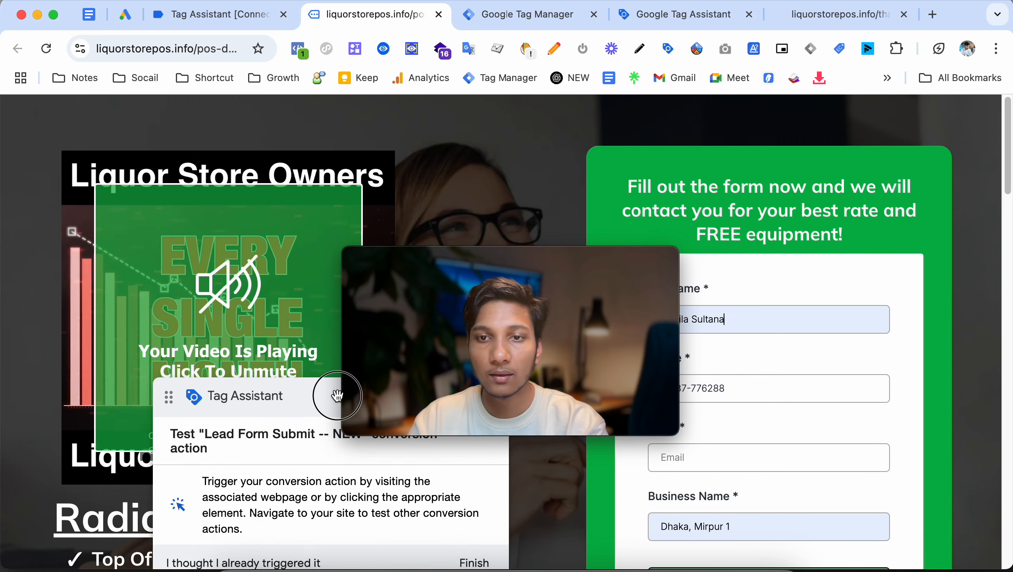
pyautogui.moveTo(564, 328); pyautogui.dragTo(417, 268)
pyautogui.click(738, 459)
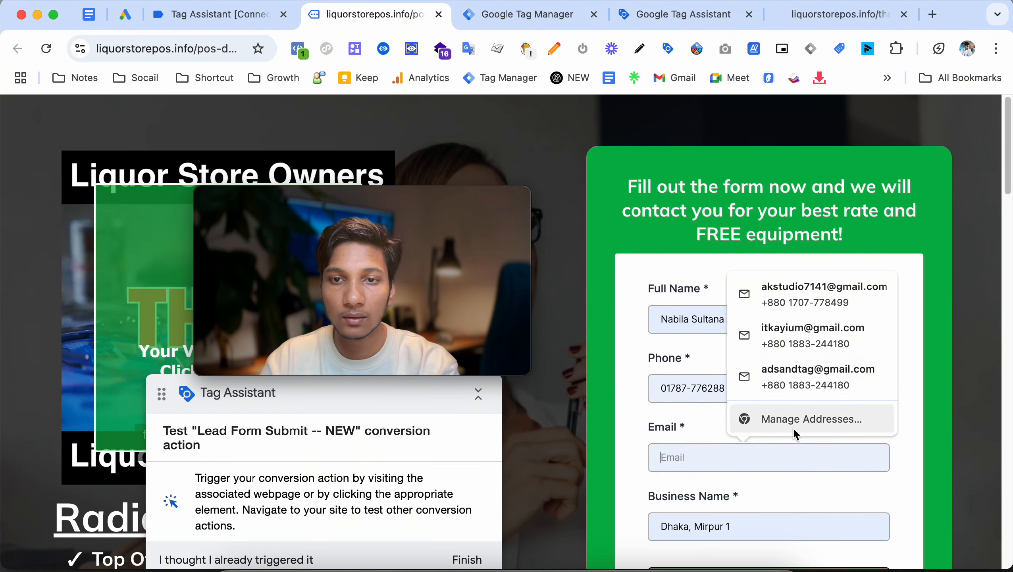
pyautogui.click(860, 346)
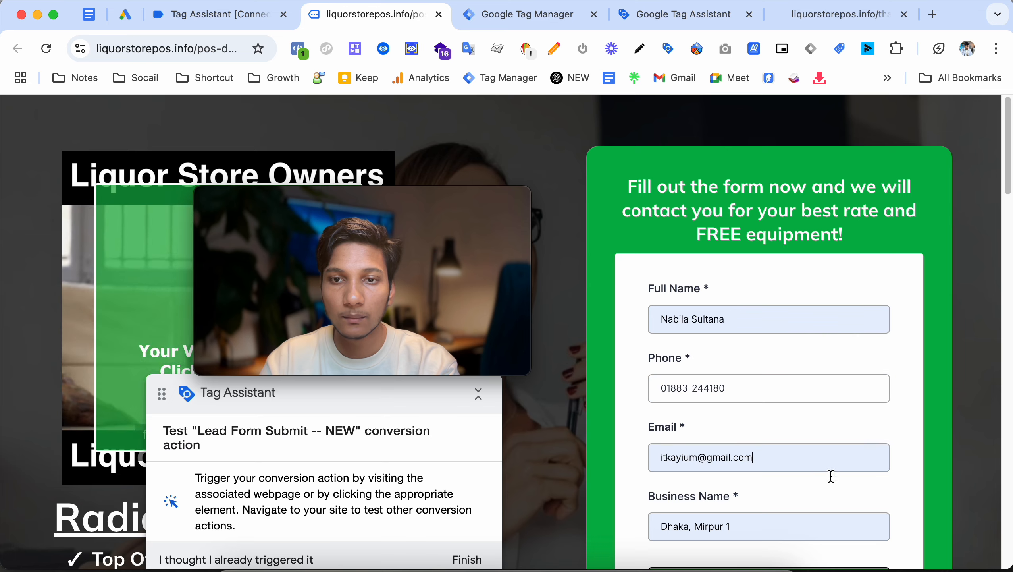
# Step: Set the business name to test and submit the lead form
pyautogui.scroll(-3, 824, 496)
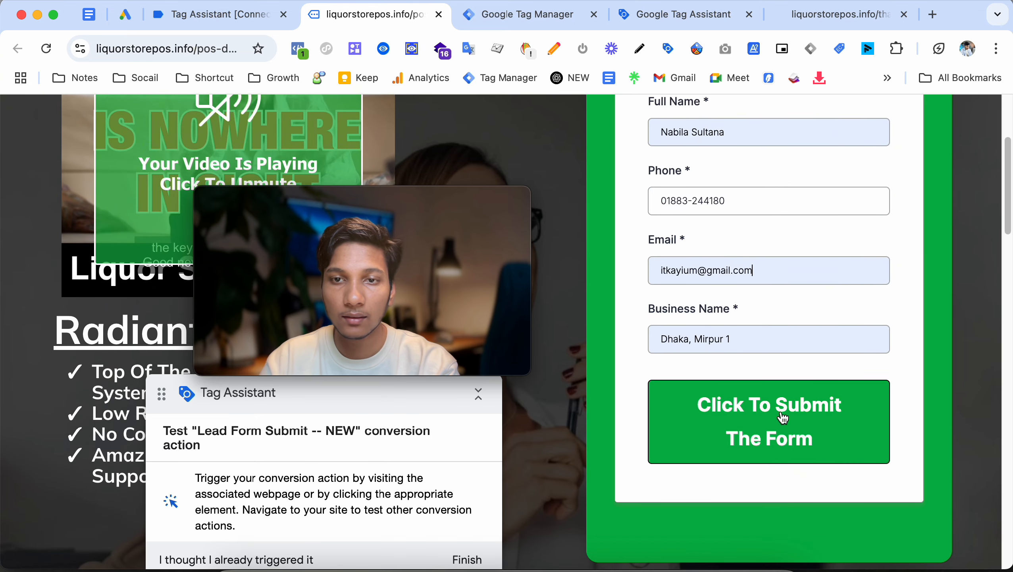
pyautogui.click(744, 340)
pyautogui.write('test')
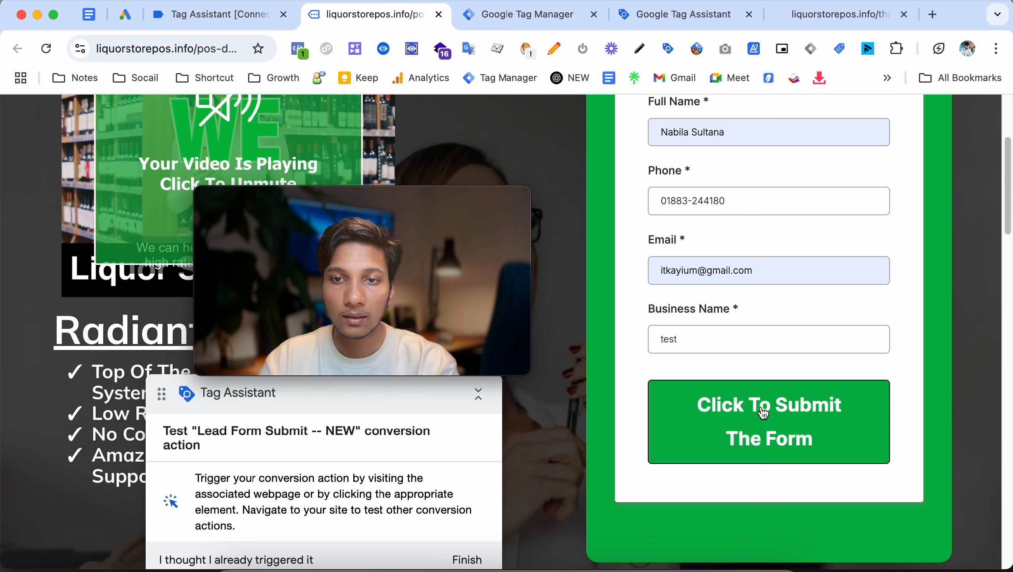
pyautogui.click(763, 413)
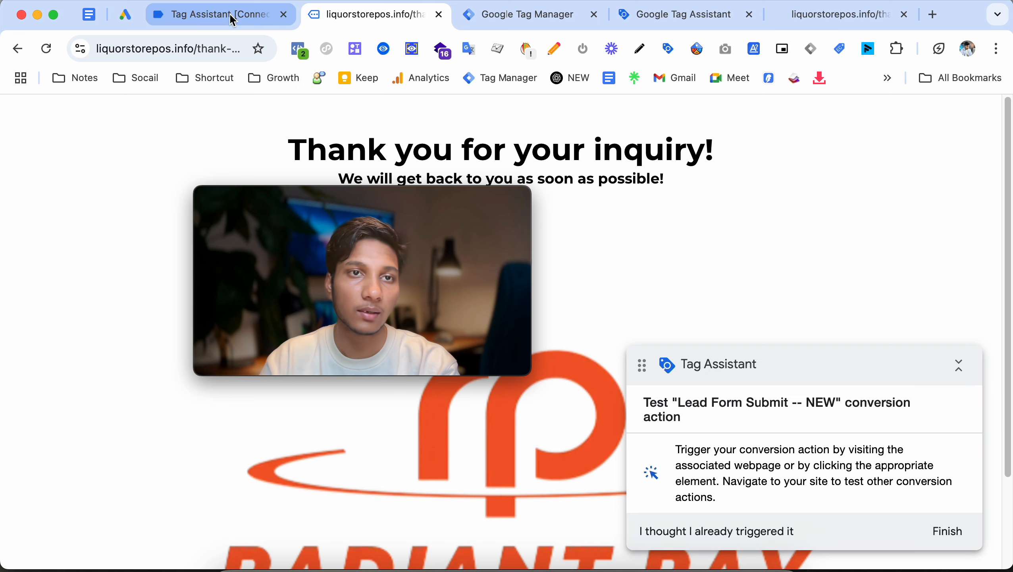
# Step: Switch to Tag Assistant and examine all properties and the firing trigger of the Google Ads Lead From Submit tag
pyautogui.click(261, 18)
pyautogui.moveTo(349, 186); pyautogui.dragTo(661, 135)
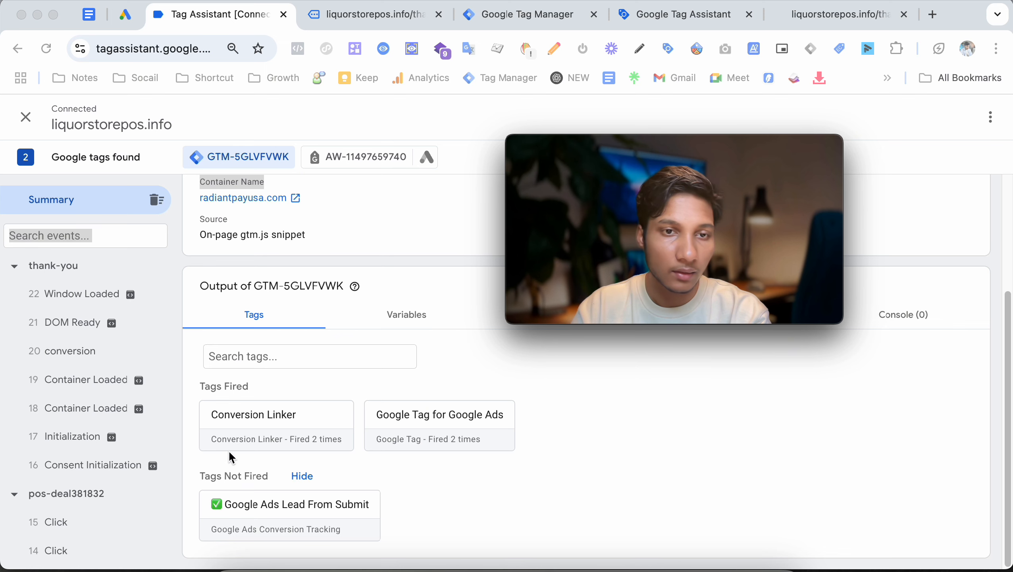
pyautogui.click(256, 517)
pyautogui.scroll(-3, 423, 426)
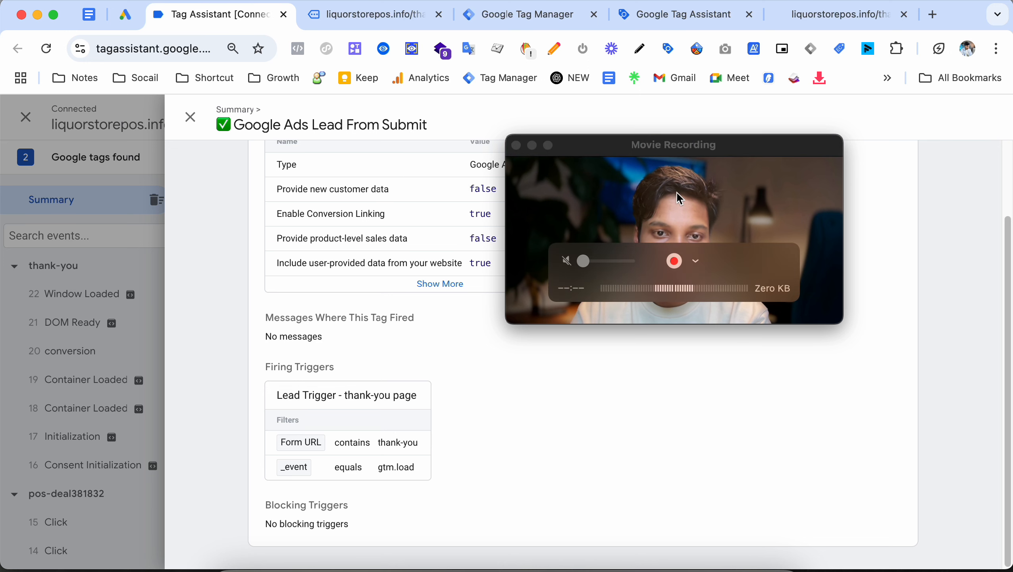
pyautogui.moveTo(664, 201); pyautogui.dragTo(680, 438)
pyautogui.click(440, 285)
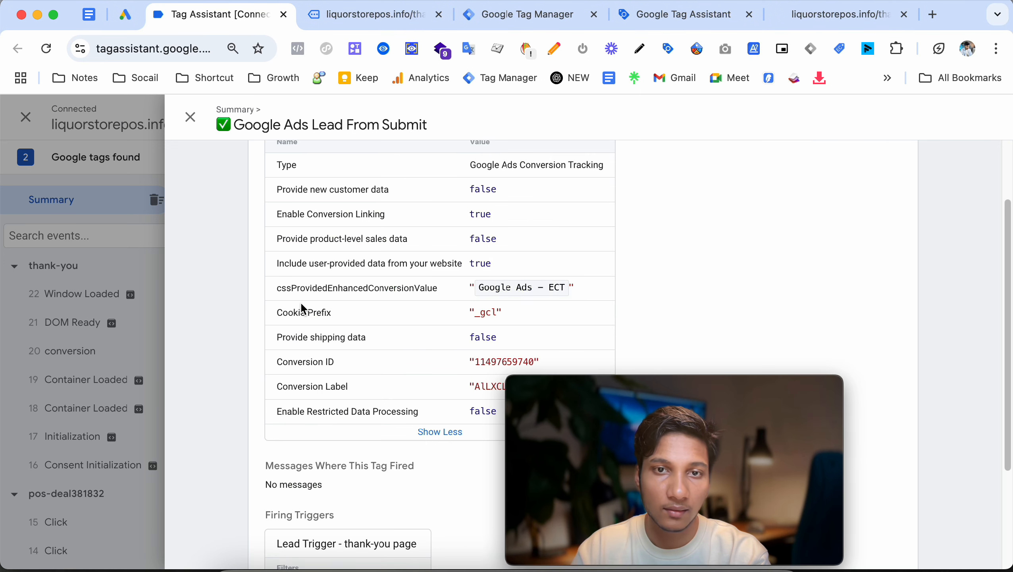
pyautogui.scroll(-5, 416, 436)
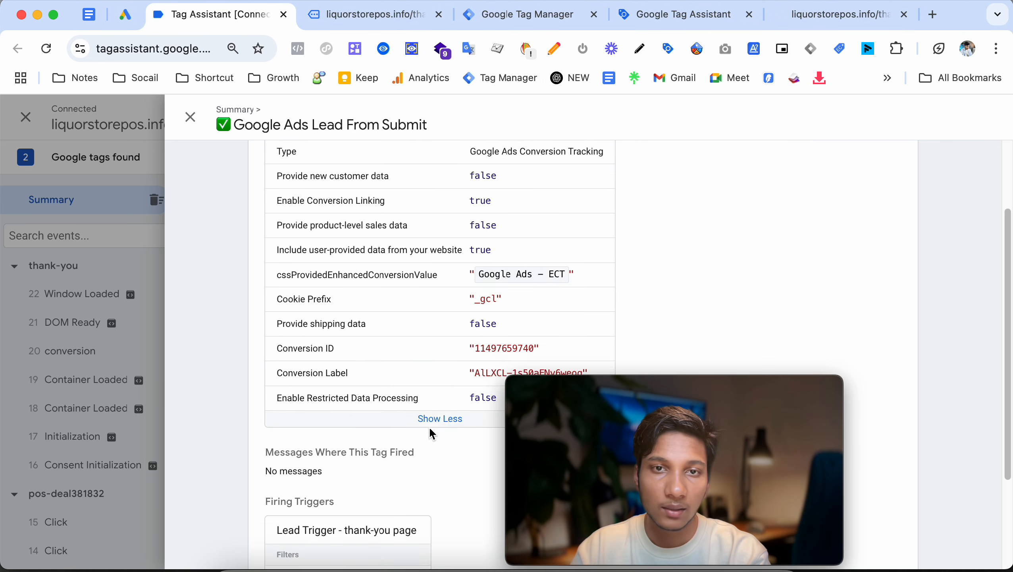
# Step: Close the tag details and check which tags fired for the thank-you page
pyautogui.click(128, 296)
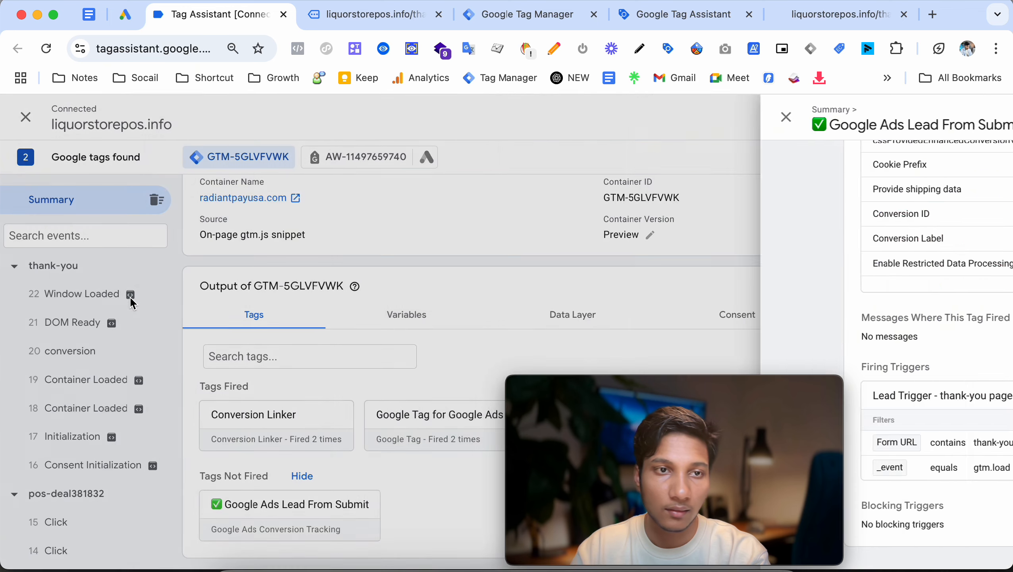
pyautogui.click(113, 323)
pyautogui.click(102, 269)
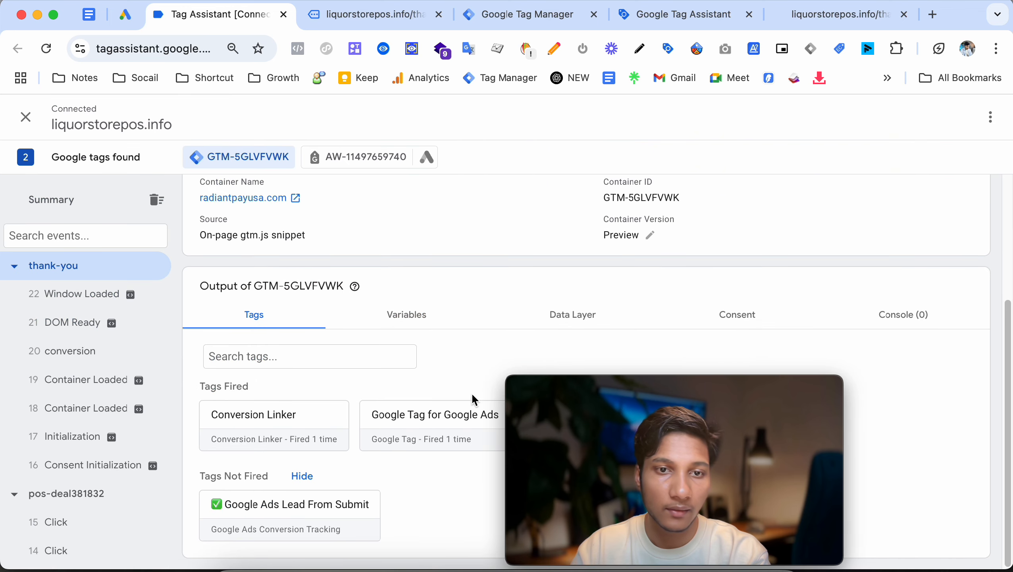
pyautogui.moveTo(679, 434); pyautogui.dragTo(497, 150)
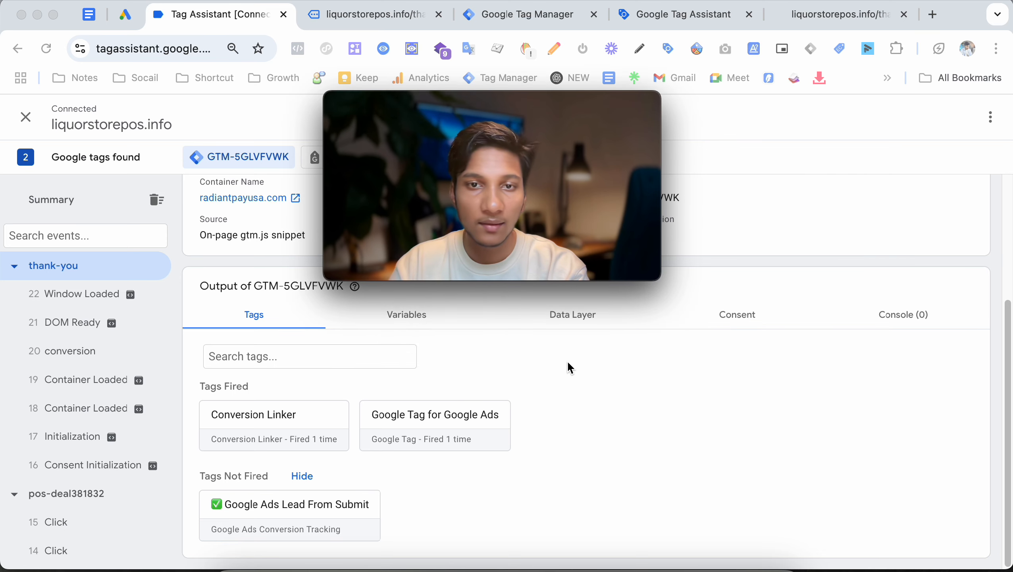
# Step: Examine the variables of the thank-you page's Window Loaded event
pyautogui.click(580, 316)
pyautogui.click(440, 310)
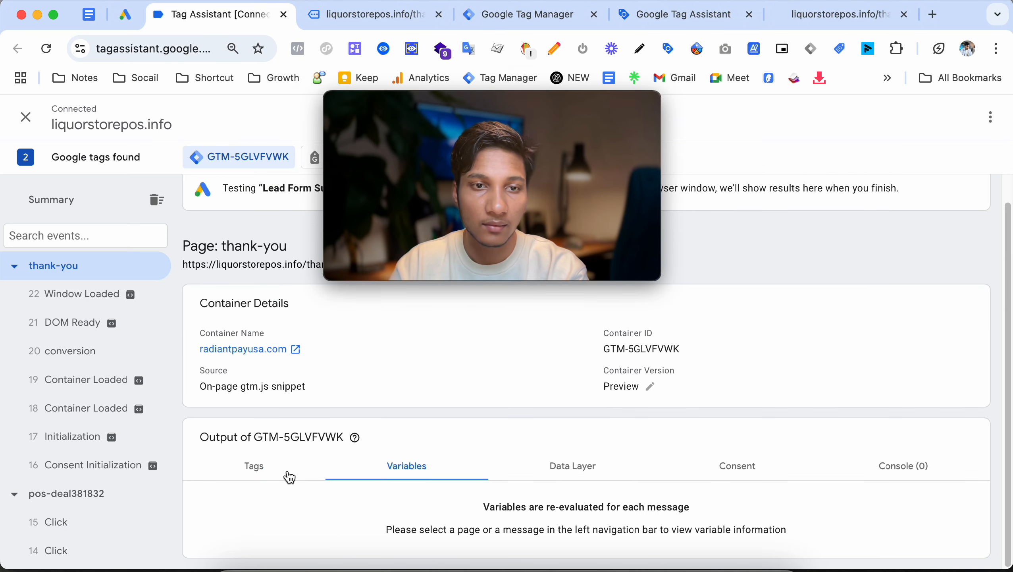
pyautogui.click(97, 329)
pyautogui.click(79, 295)
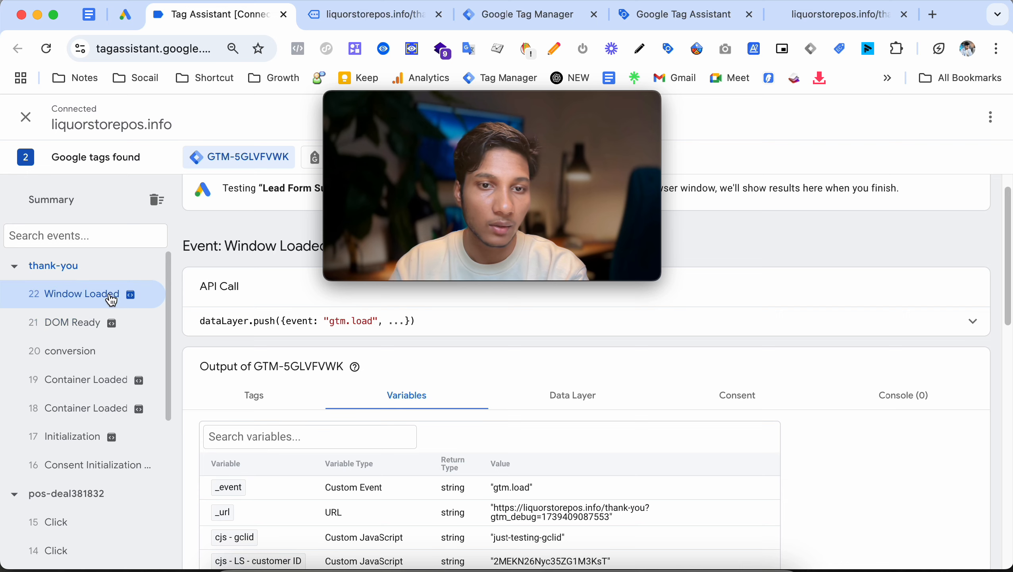
pyautogui.scroll(-1, 565, 498)
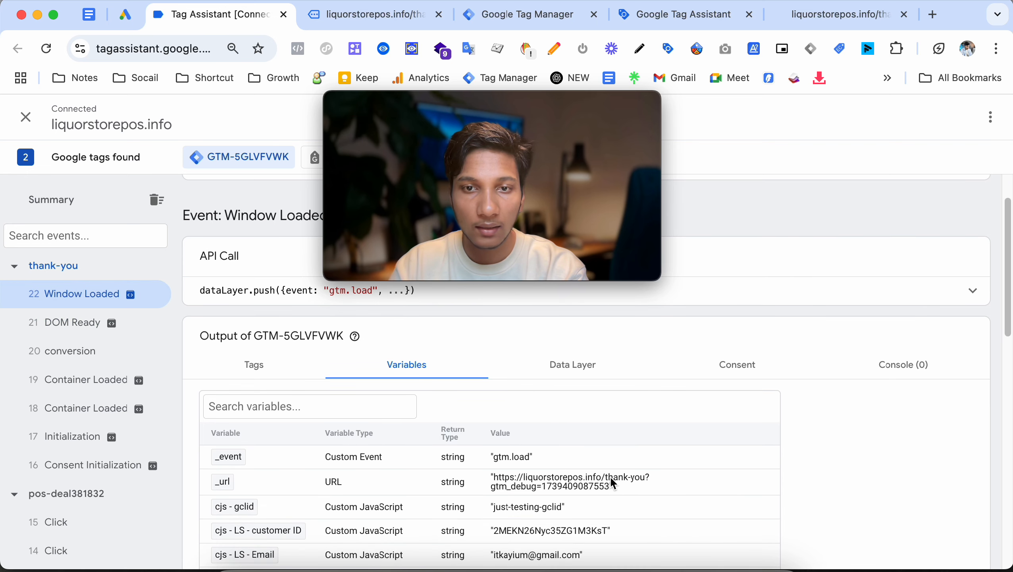
# Step: Copy the text thank-you from the _url variable's value and look over the remaining variables
pyautogui.moveTo(606, 477); pyautogui.dragTo(634, 484)
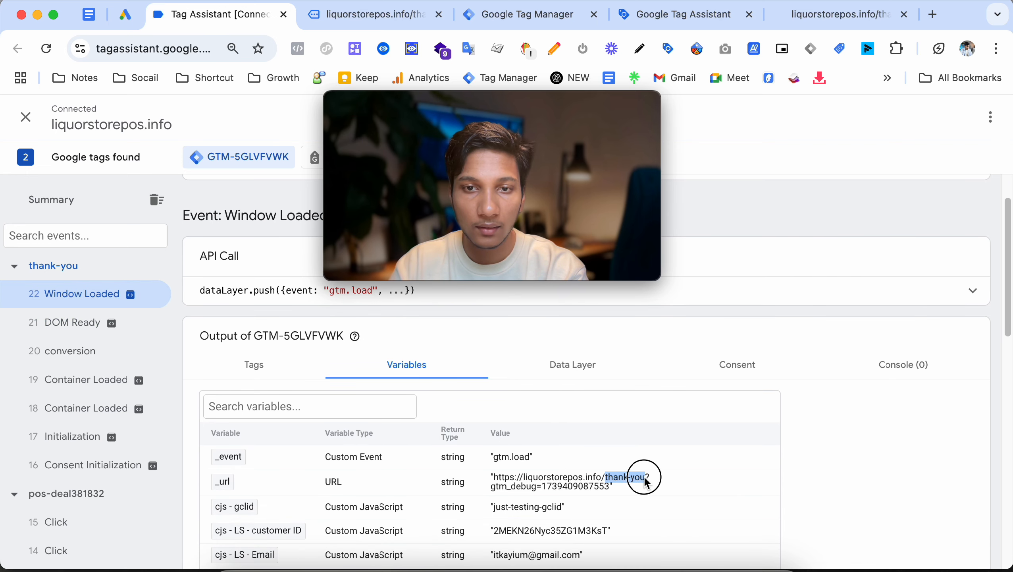
pyautogui.rightClick(637, 483)
pyautogui.click(667, 323)
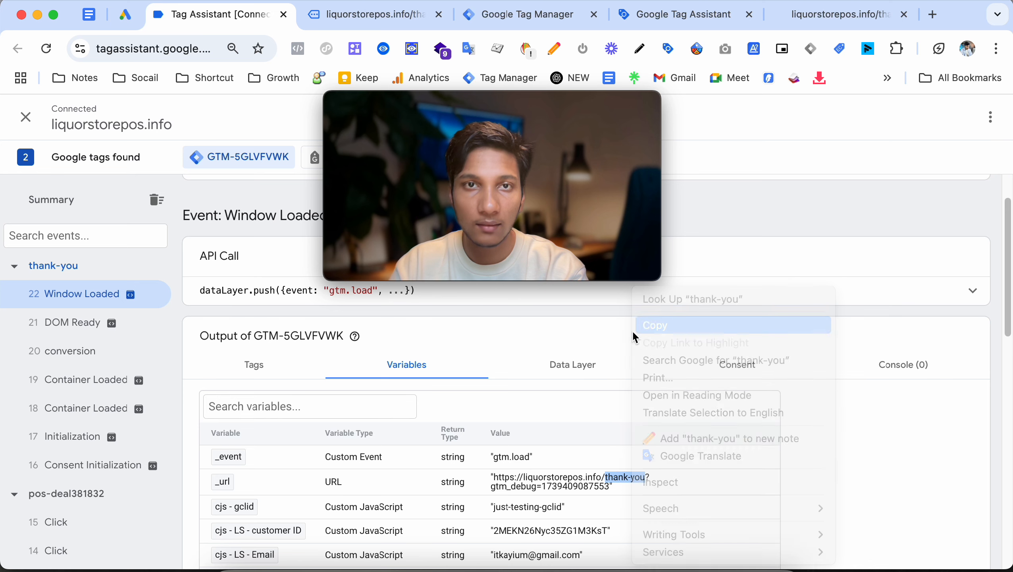
pyautogui.scroll(-5, 530, 501)
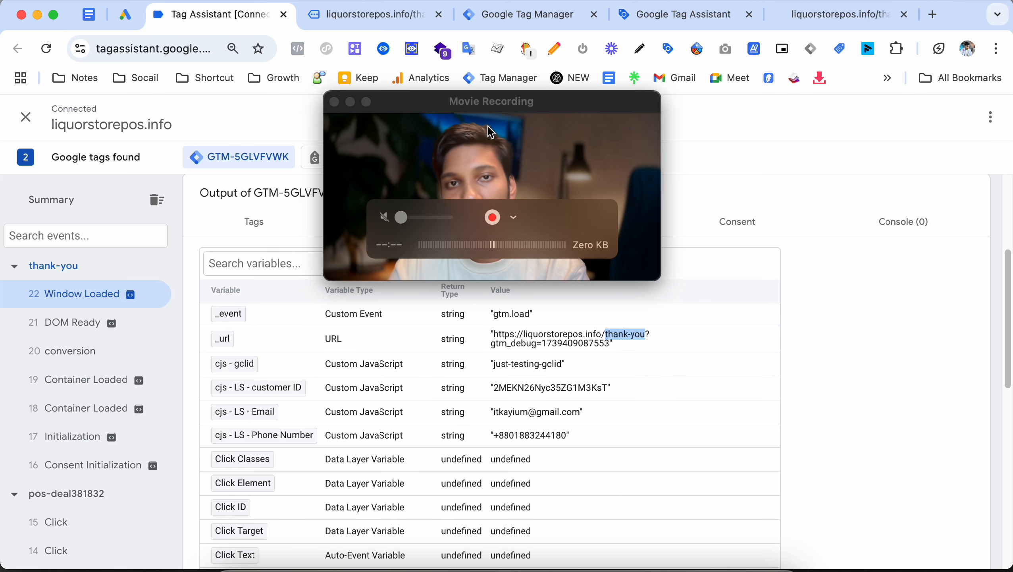
# Step: Switch to Tag Manager and open the configuration of the thank-you page lead trigger for editing
pyautogui.click(538, 20)
pyautogui.click(648, 311)
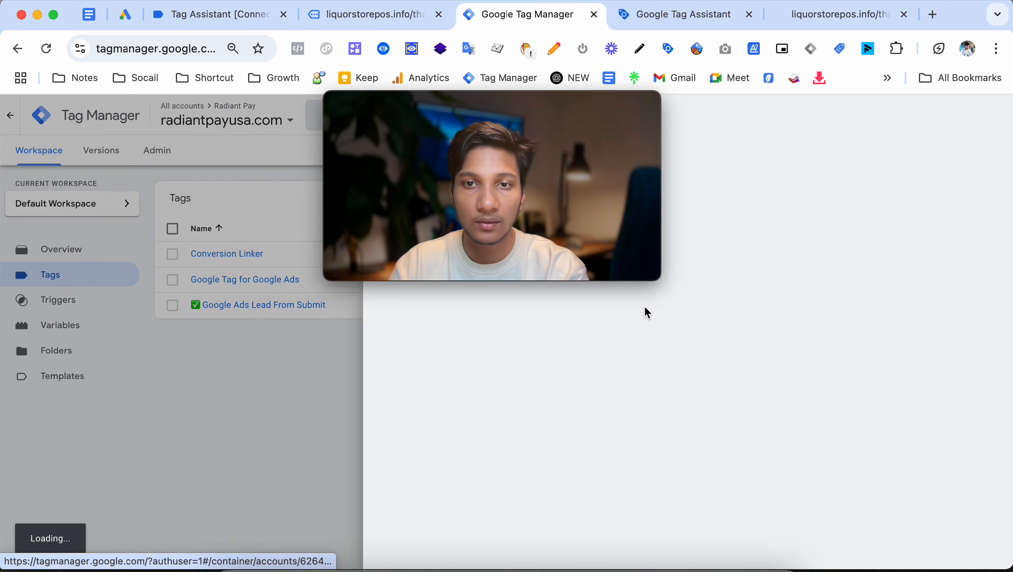
pyautogui.moveTo(632, 216); pyautogui.dragTo(288, 172)
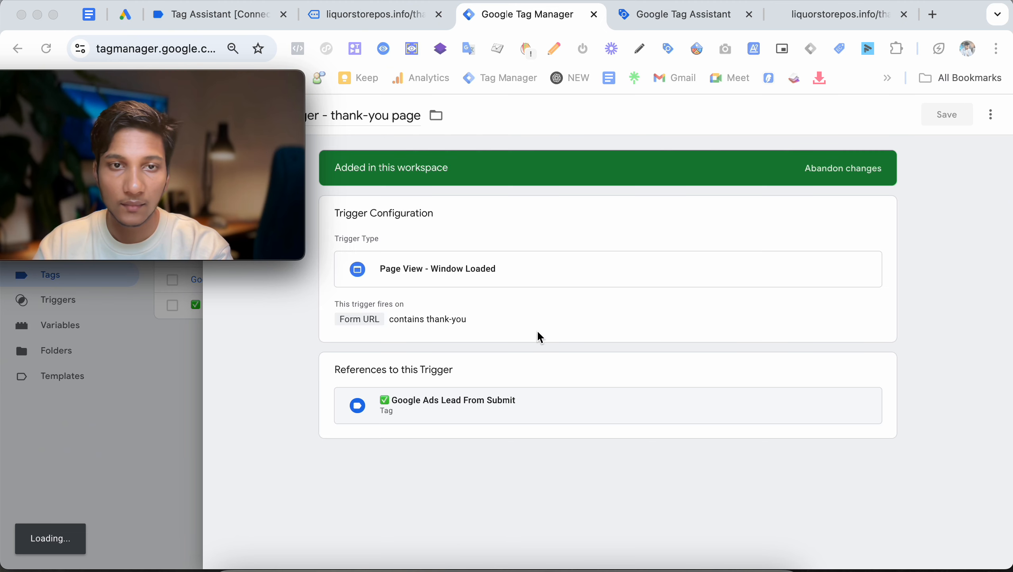
pyautogui.click(507, 318)
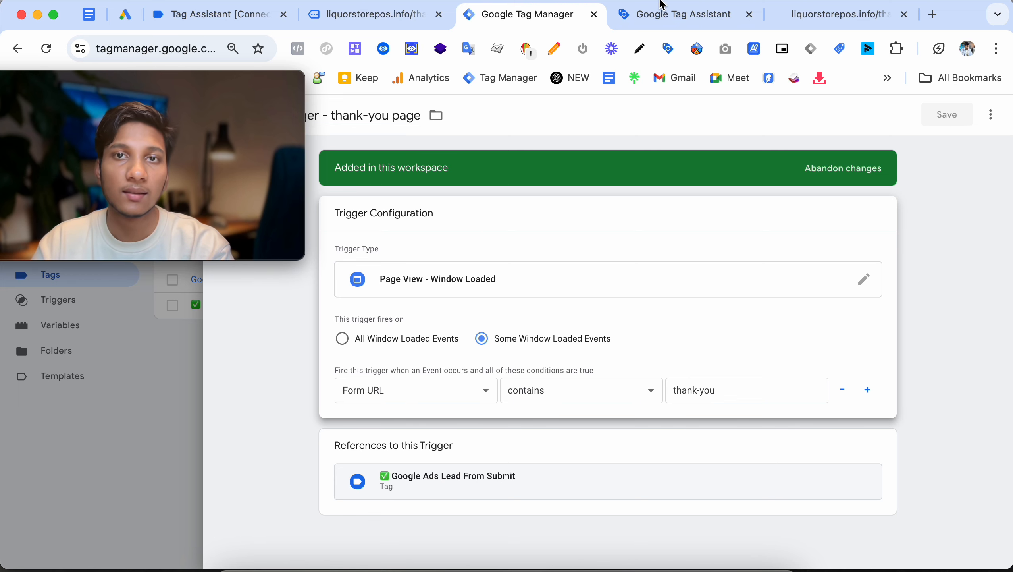
pyautogui.click(656, 10)
pyautogui.click(839, 14)
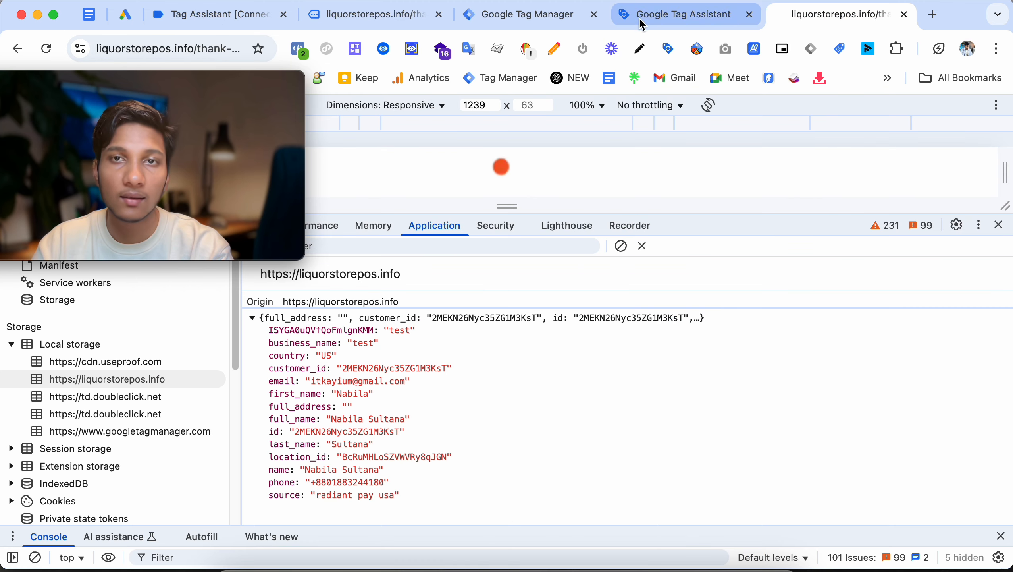
pyautogui.click(345, 16)
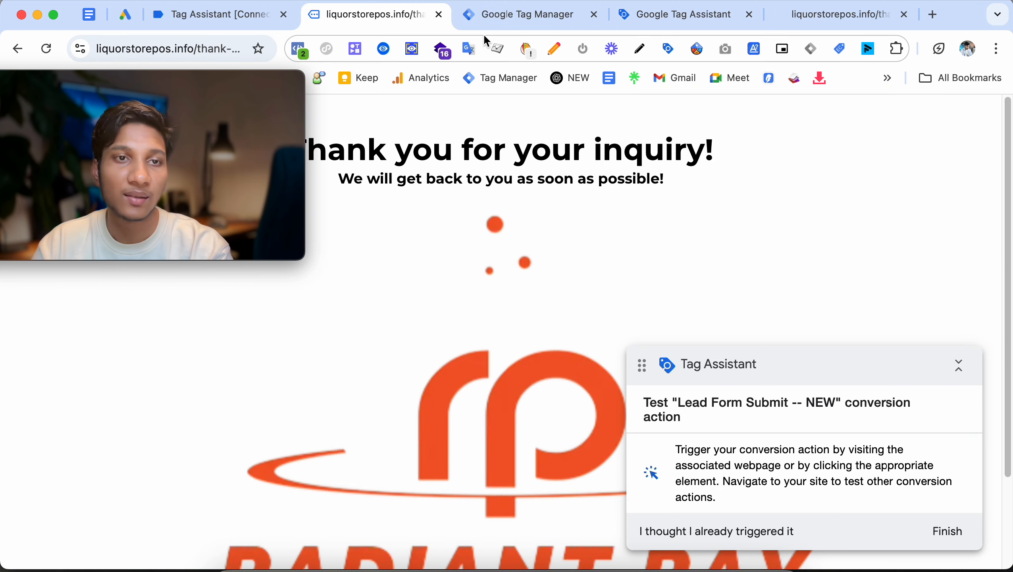
pyautogui.click(500, 25)
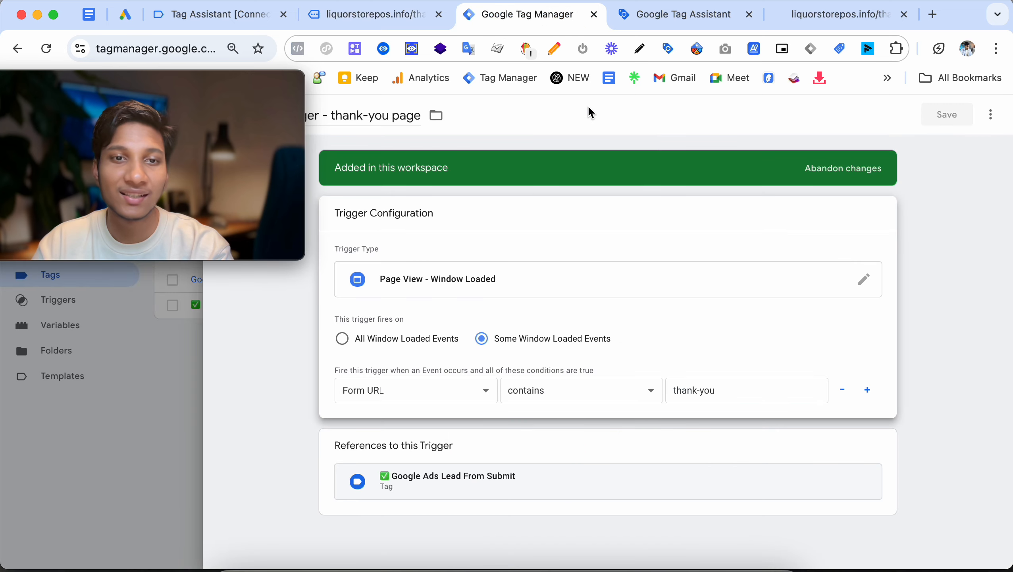
# Step: Change the trigger condition's variable to Page URL, keeping contains thank-you, and save and close the trigger
pyautogui.click(379, 396)
pyautogui.scroll(-1, 407, 372)
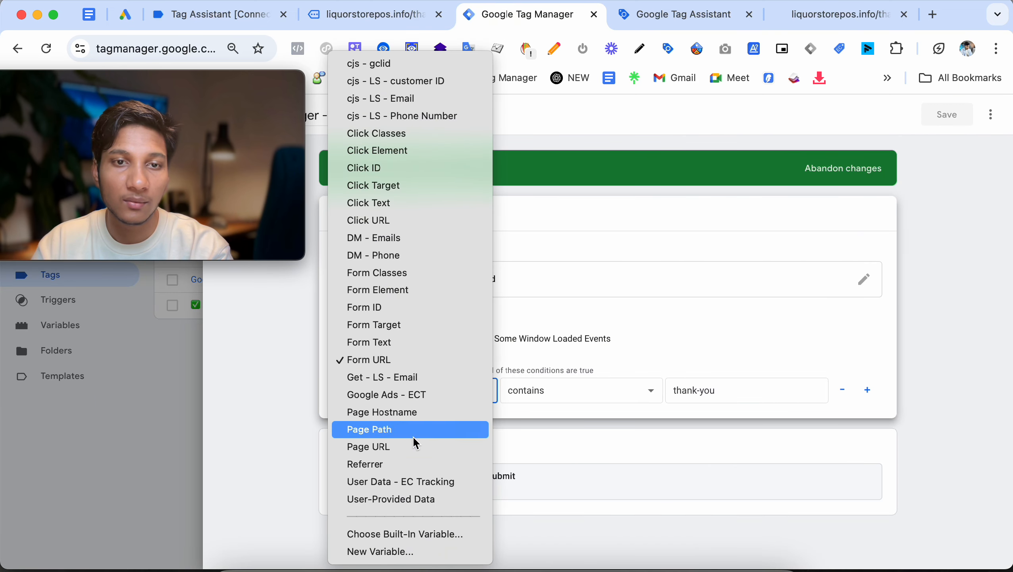
pyautogui.click(418, 452)
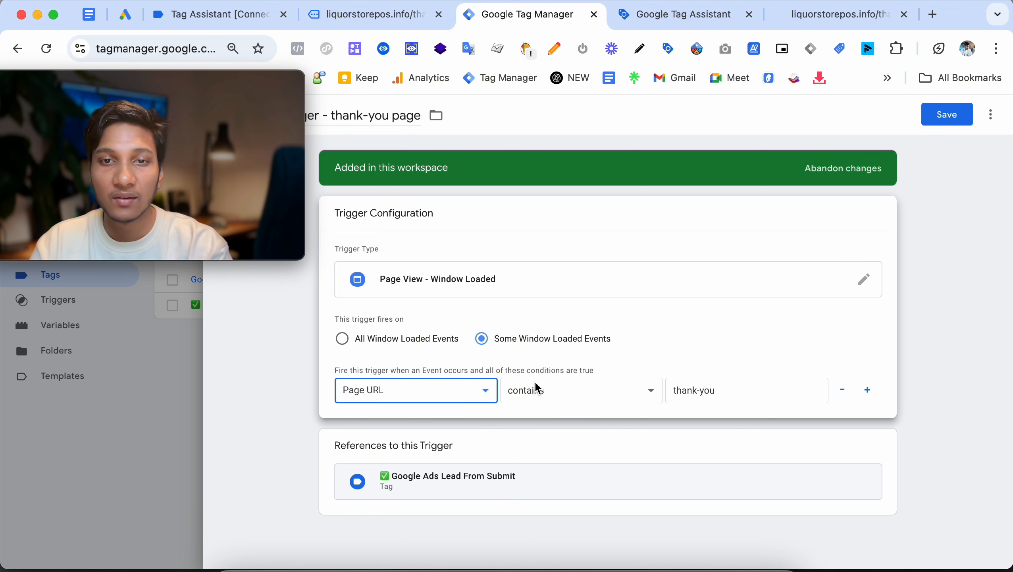
pyautogui.click(956, 120)
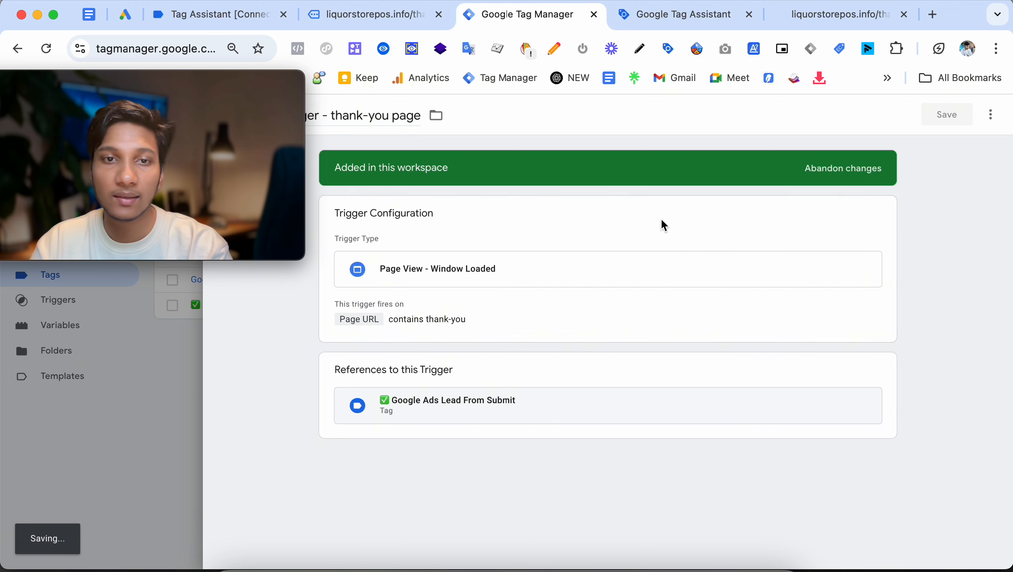
pyautogui.moveTo(260, 172); pyautogui.dragTo(902, 270)
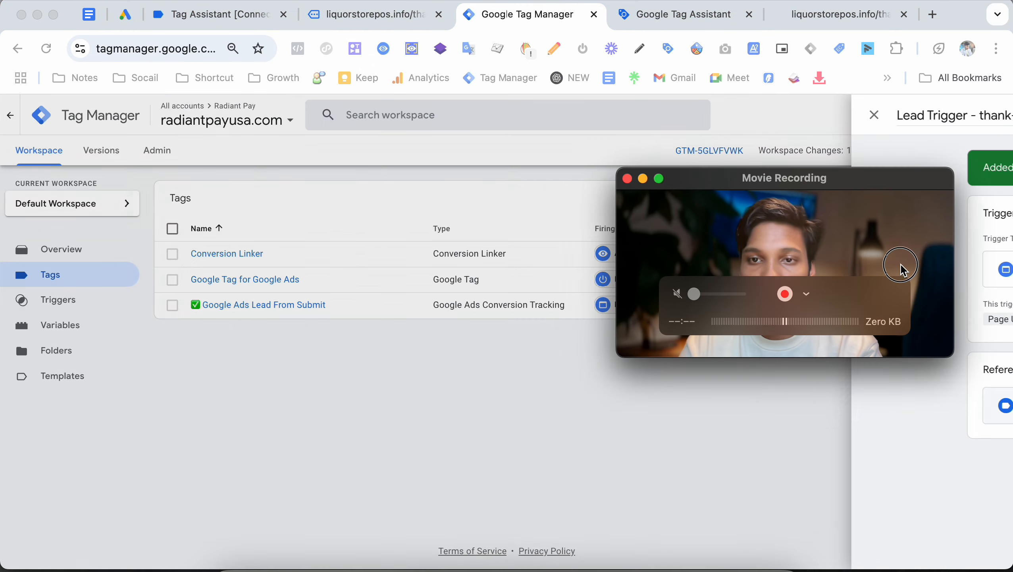
pyautogui.click(645, 16)
pyautogui.click(348, 17)
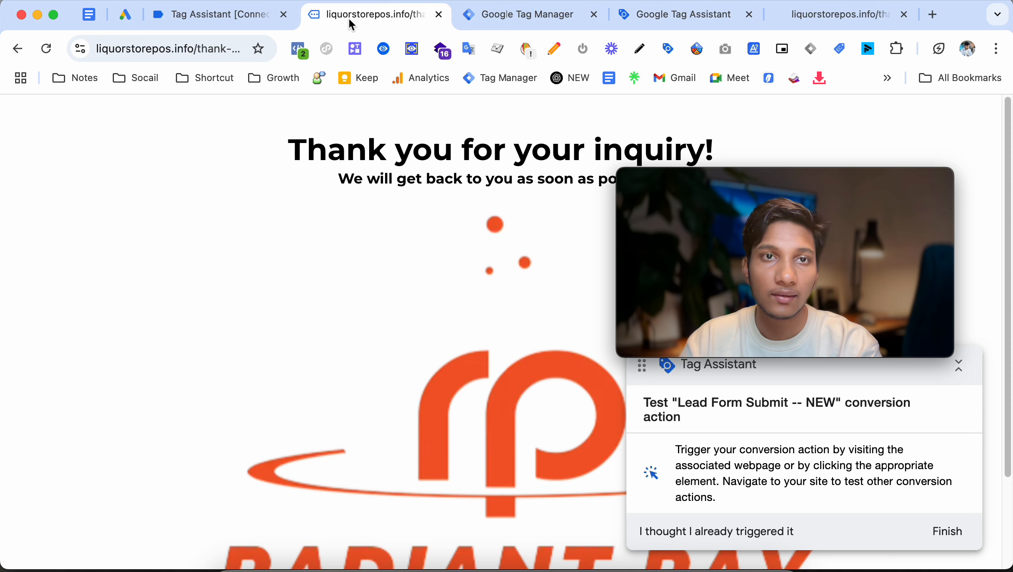
pyautogui.click(223, 17)
pyautogui.click(489, 16)
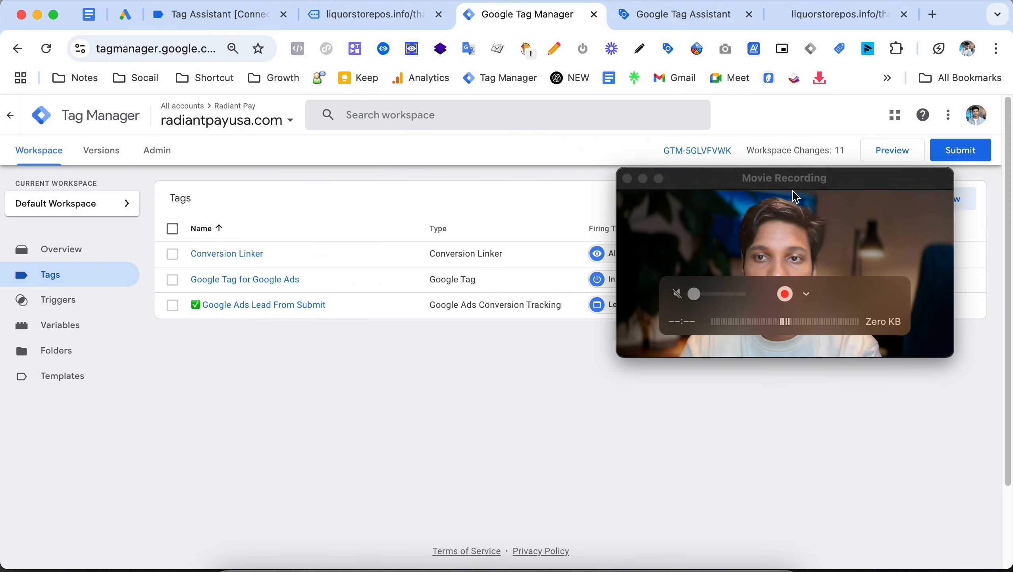
pyautogui.moveTo(793, 195); pyautogui.dragTo(421, 216)
pyautogui.click(898, 151)
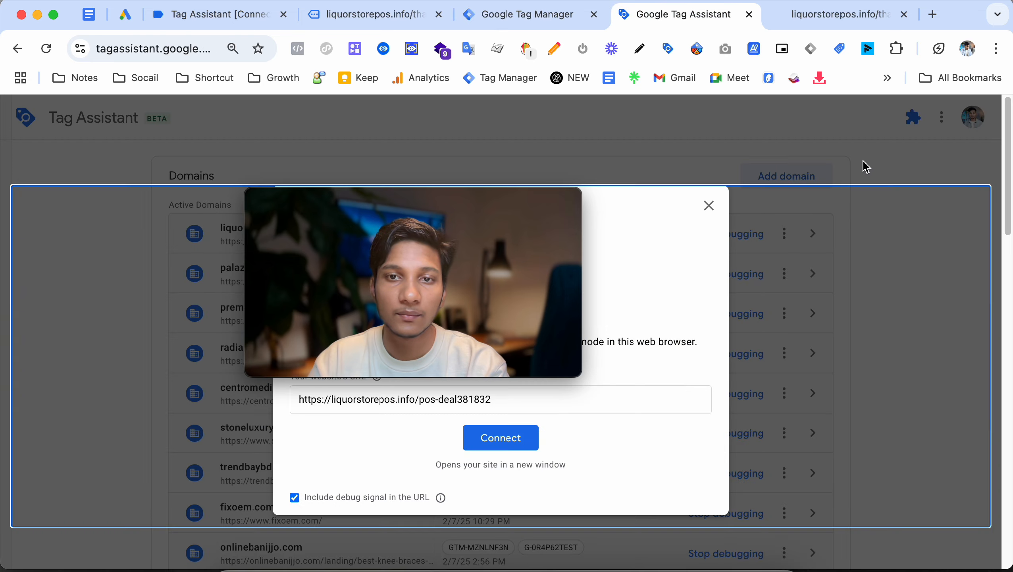
pyautogui.click(489, 444)
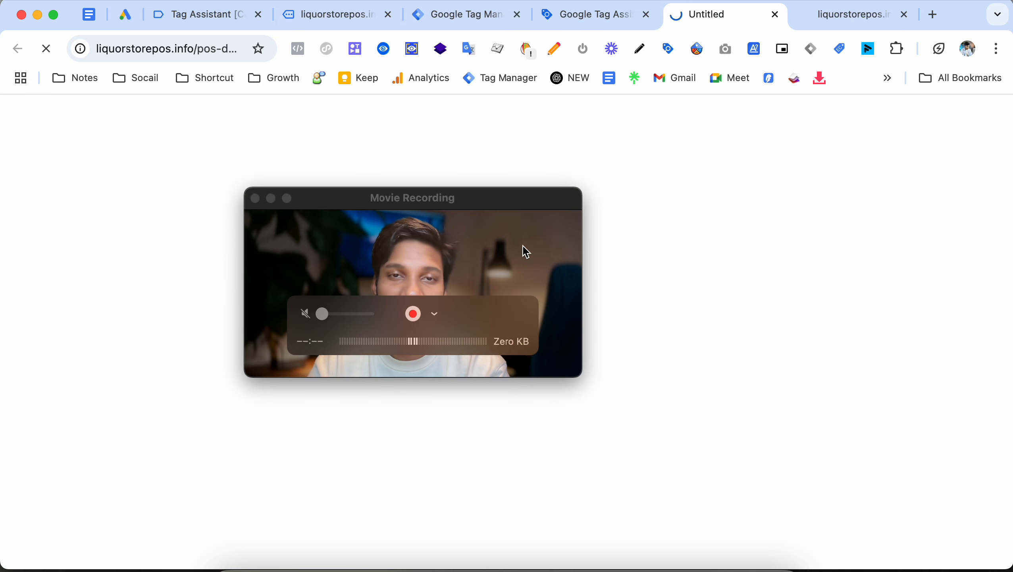
# Step: Fill in the lead form with the saved full name, phone and email, and set the business name to test lead
pyautogui.moveTo(522, 251); pyautogui.dragTo(375, 163)
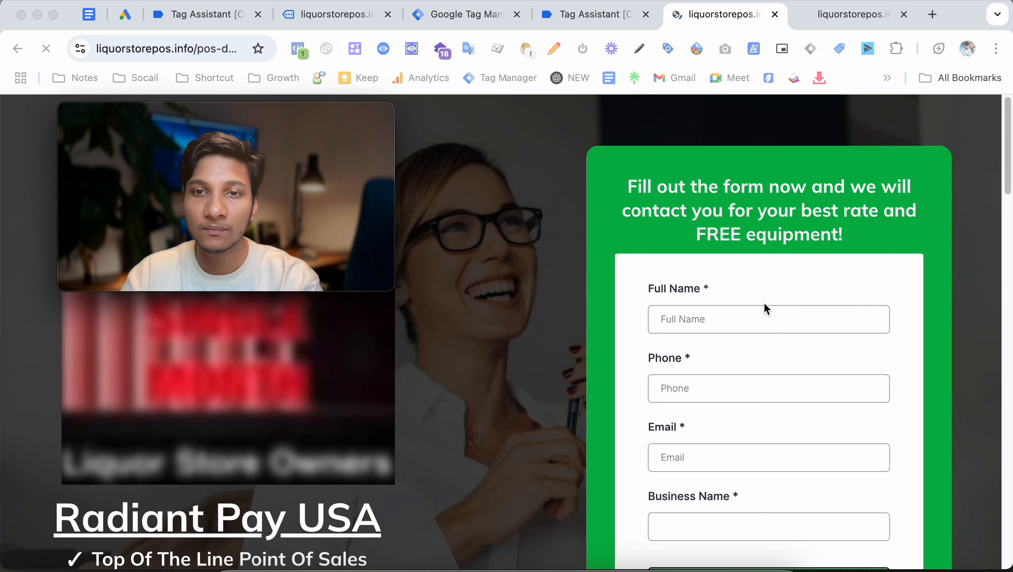
pyautogui.click(717, 320)
pyautogui.click(789, 407)
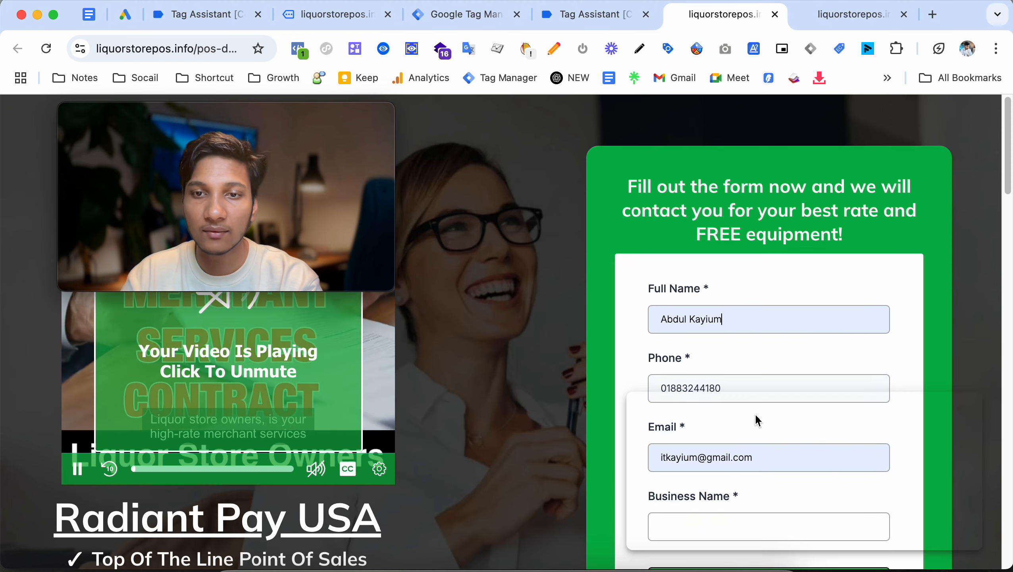
pyautogui.scroll(-4, 755, 413)
pyautogui.click(720, 363)
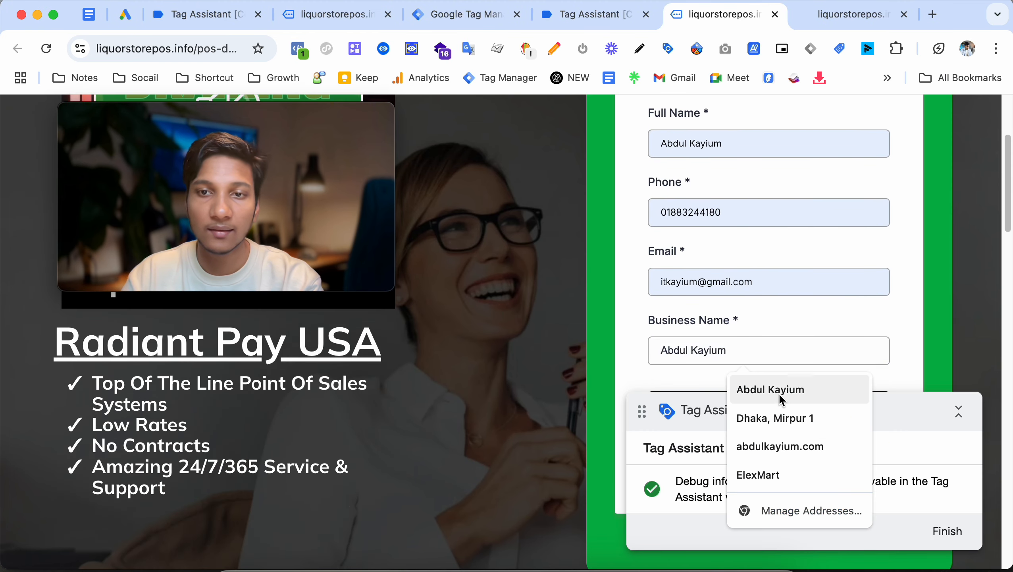
pyautogui.write('test')
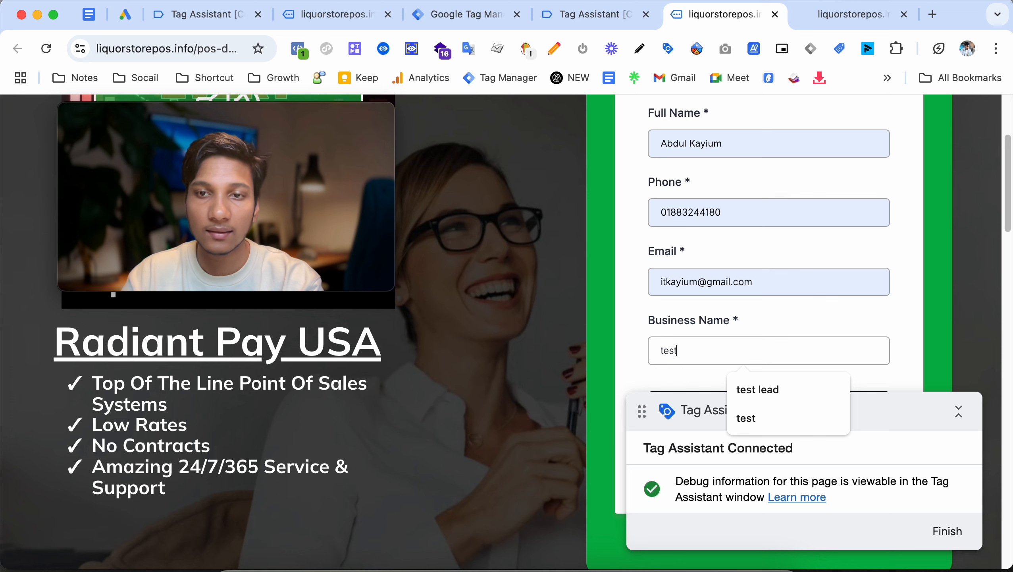
pyautogui.click(765, 386)
pyautogui.scroll(-3, 766, 289)
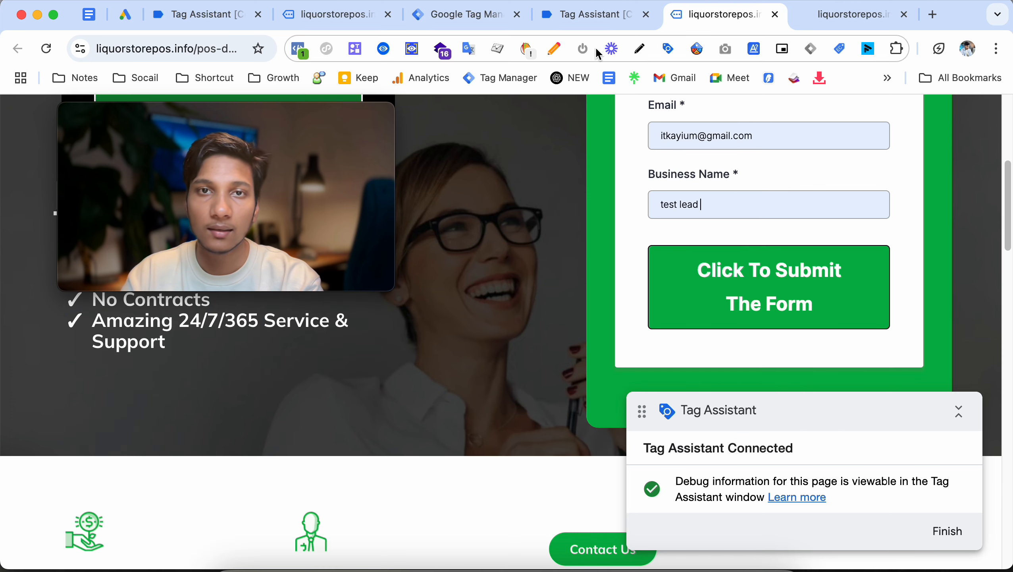
# Step: Switch to Tag Assistant, continue into the debug session and check which tags fired before submission
pyautogui.click(588, 15)
pyautogui.click(520, 371)
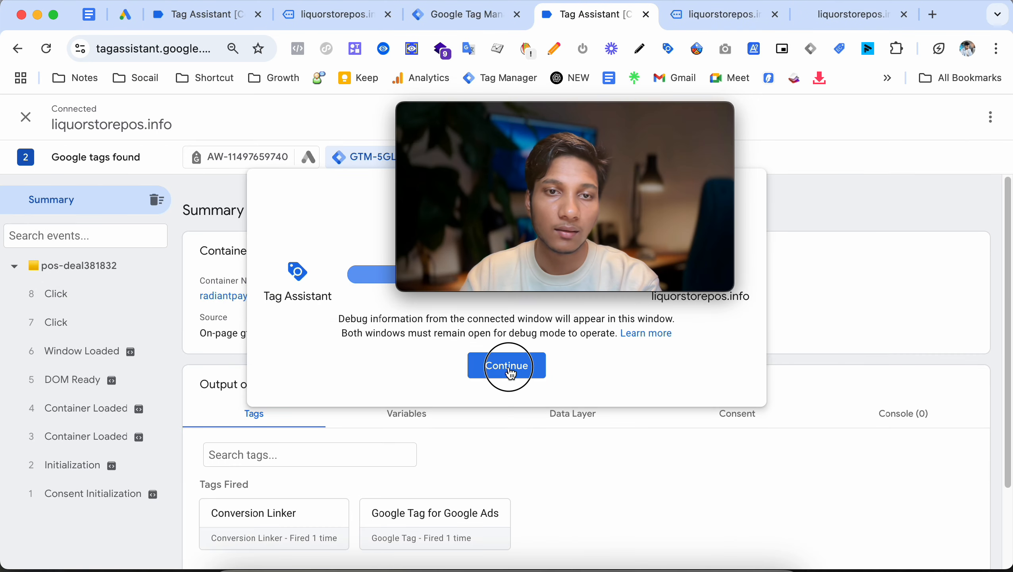
pyautogui.scroll(-3, 416, 403)
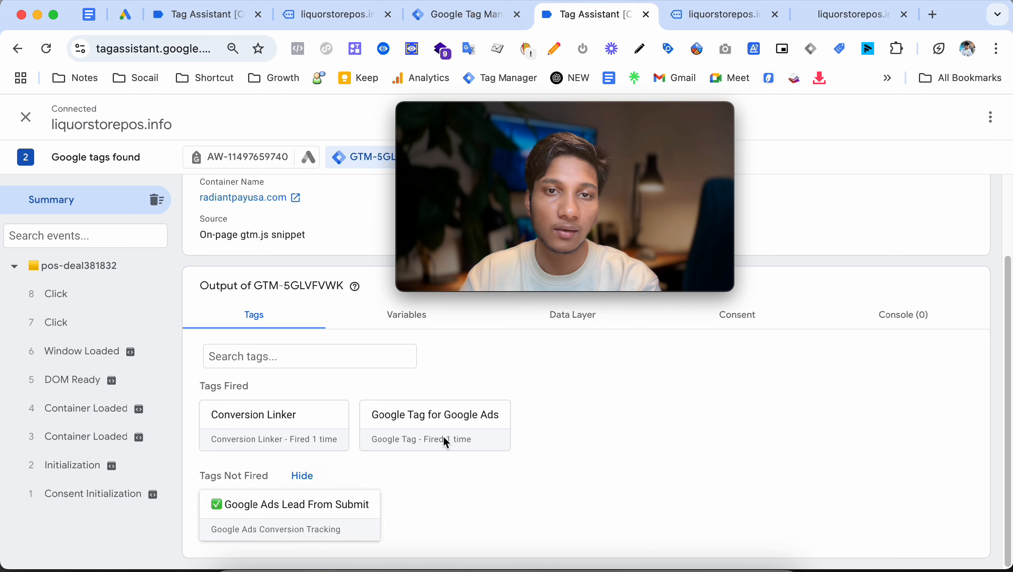
# Step: Submit the lead form on the landing page and return to Tag Assistant to check which tags fired
pyautogui.click(722, 15)
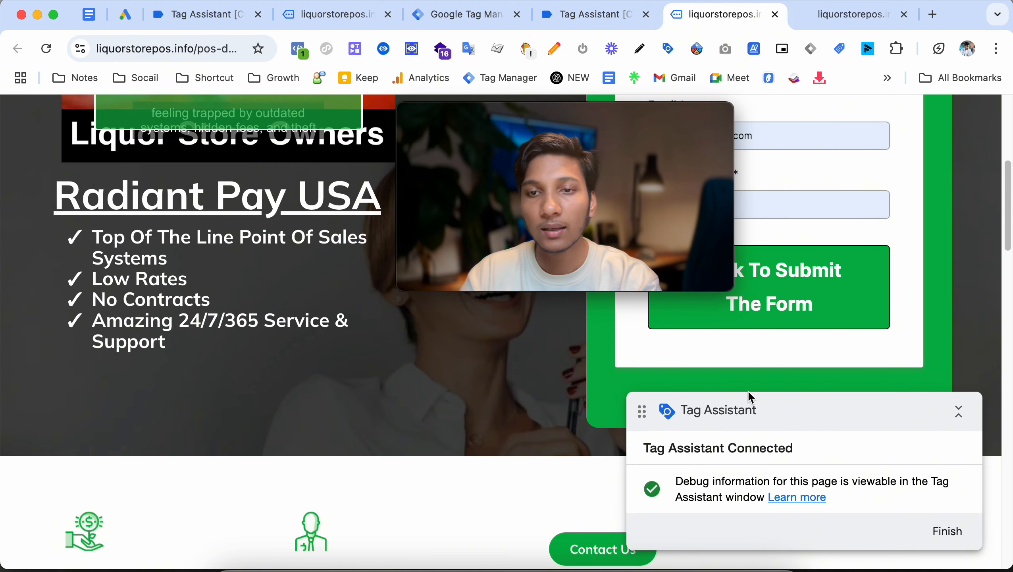
pyautogui.click(809, 296)
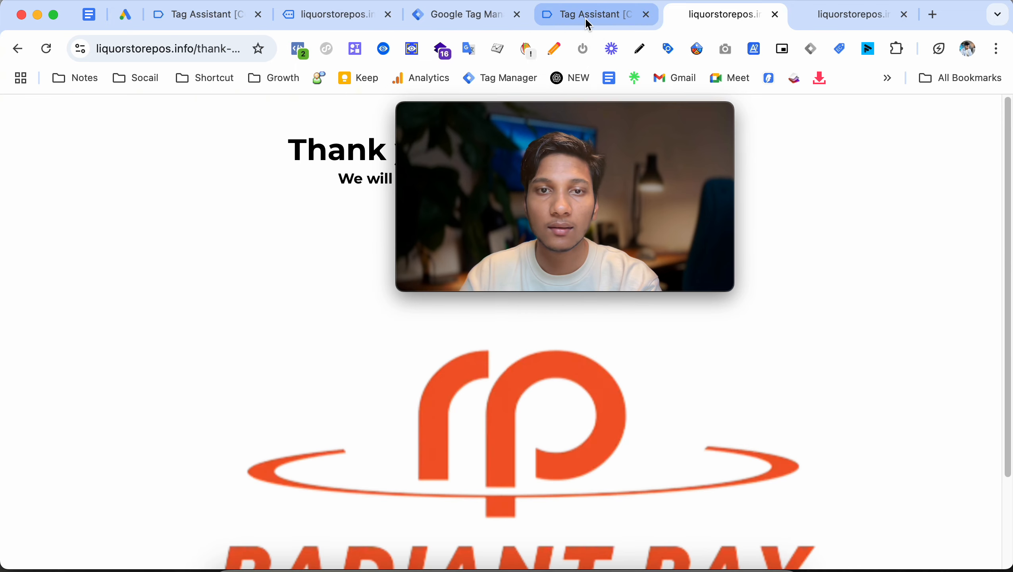
pyautogui.click(585, 17)
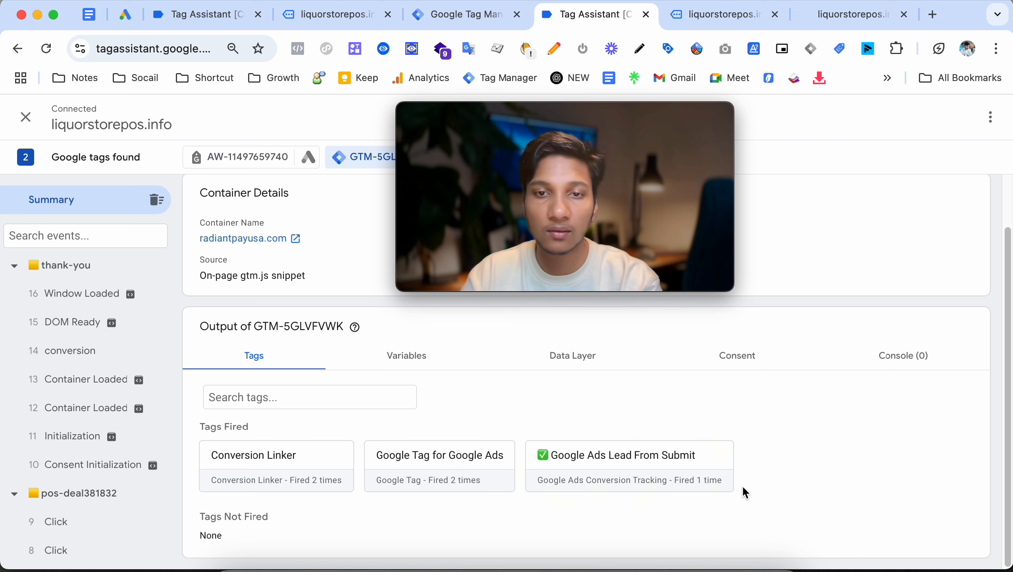
# Step: Open the Google Ads Lead From Submit tag for the Window Loaded event and examine all its properties, including the enhanced conversion data
pyautogui.click(623, 461)
pyautogui.moveTo(637, 186); pyautogui.dragTo(414, 182)
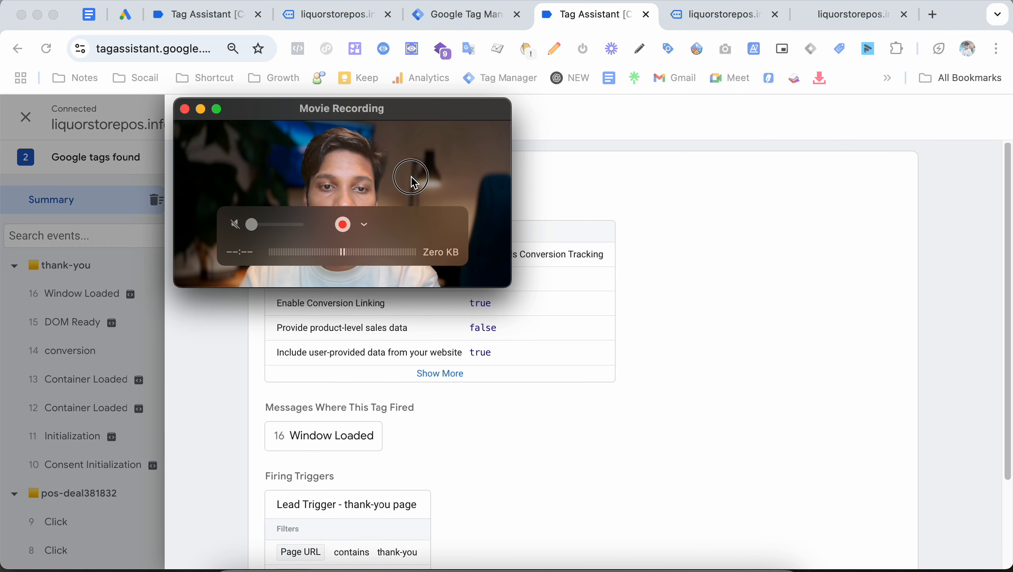
pyautogui.click(328, 438)
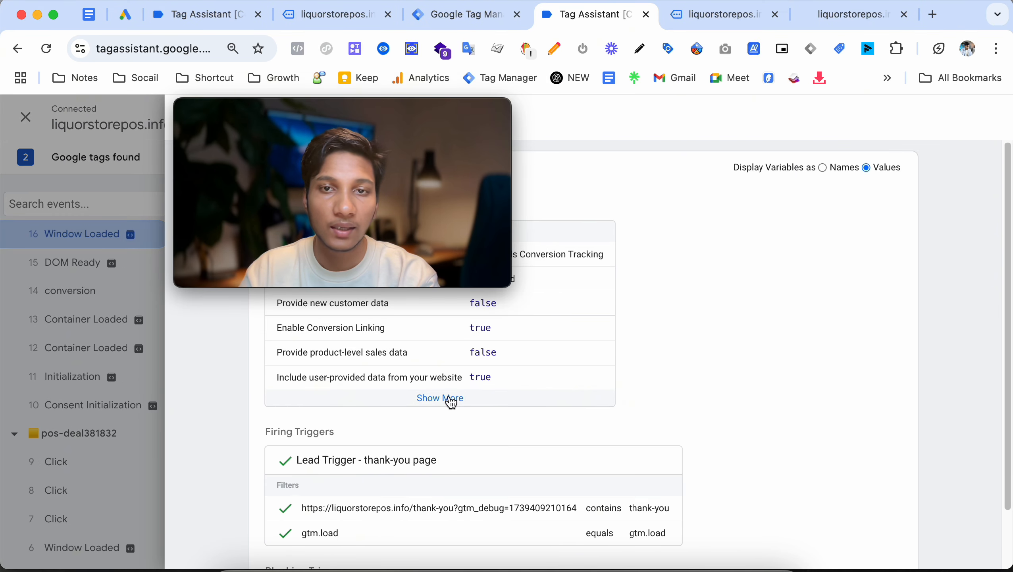
pyautogui.click(451, 400)
pyautogui.scroll(-3, 496, 447)
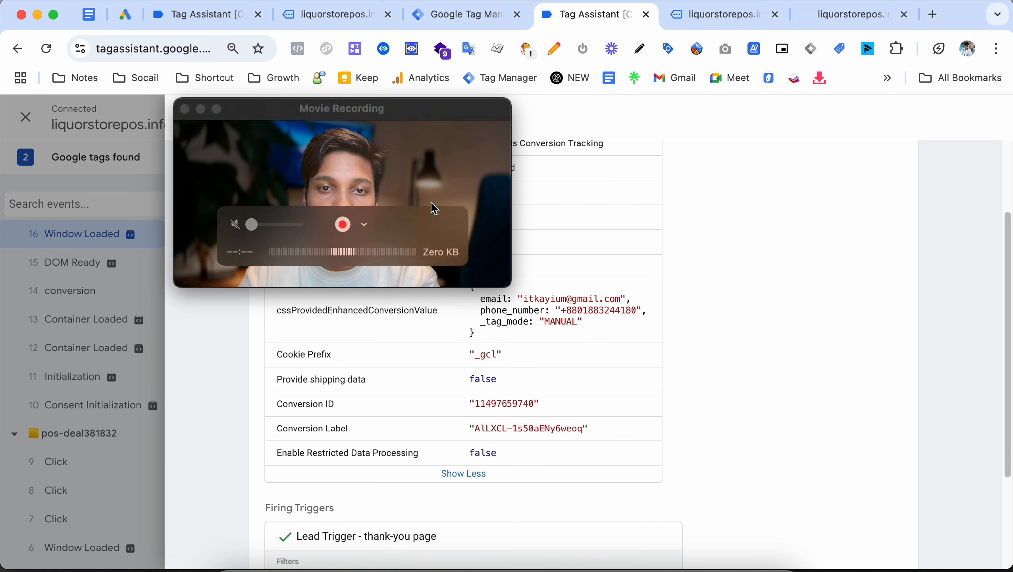
pyautogui.moveTo(435, 208); pyautogui.dragTo(845, 477)
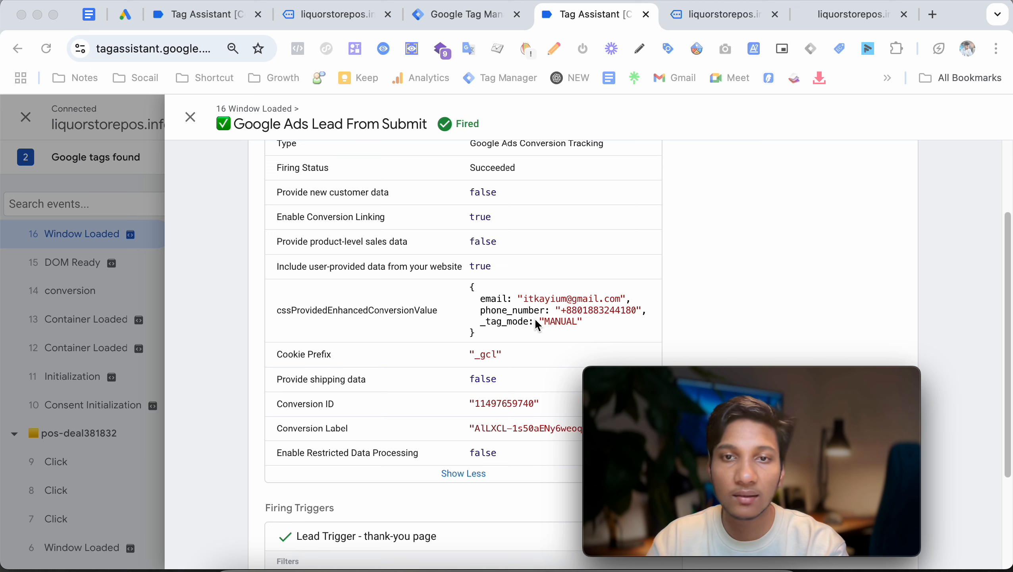
pyautogui.moveTo(604, 380)
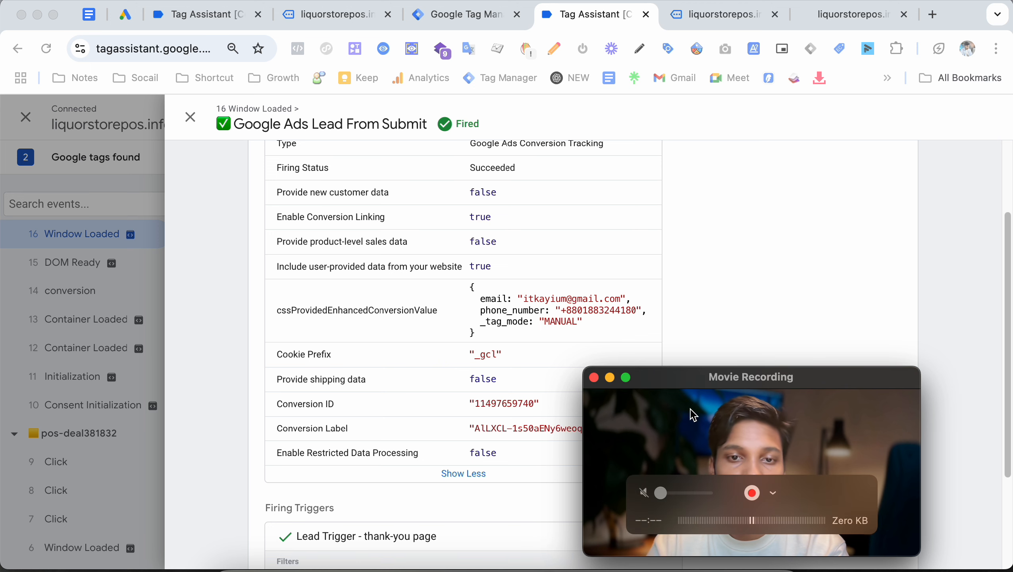
# Step: Check the tag's firing triggers and switch to the PrestaShop Contact Form Tracking board to view the HighLevel, Tag Manager and Google Ads diagram
pyautogui.moveTo(693, 416); pyautogui.dragTo(646, 332)
pyautogui.scroll(-5, 333, 319)
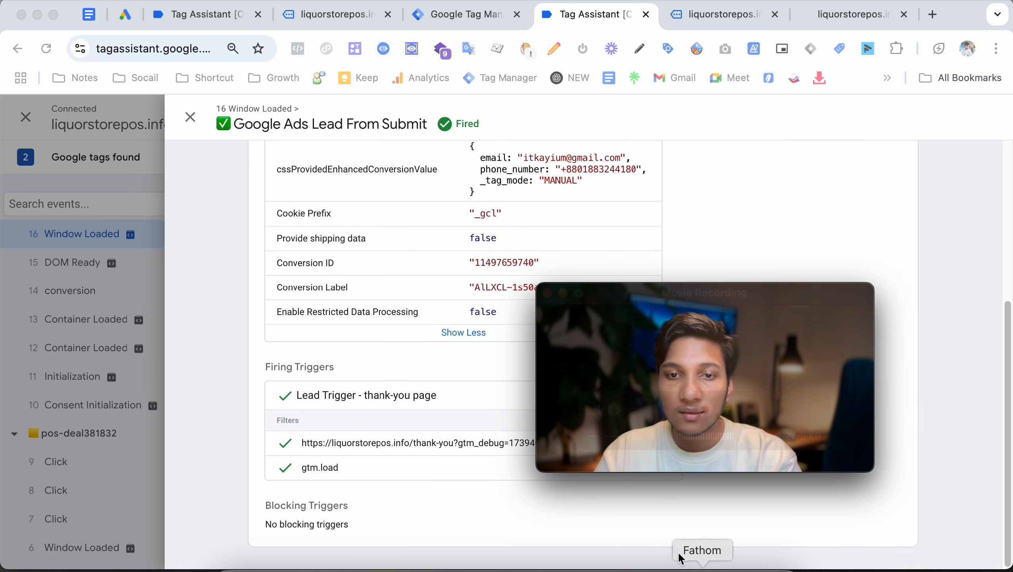
pyautogui.click(435, 566)
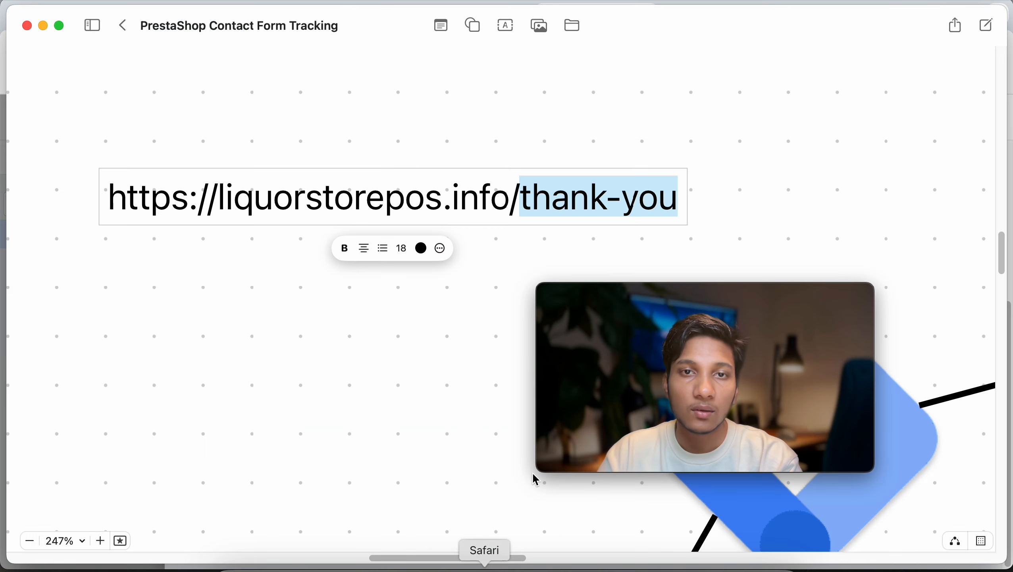
pyautogui.scroll(-5, 397, 288)
pyautogui.scroll(-3, 397, 285)
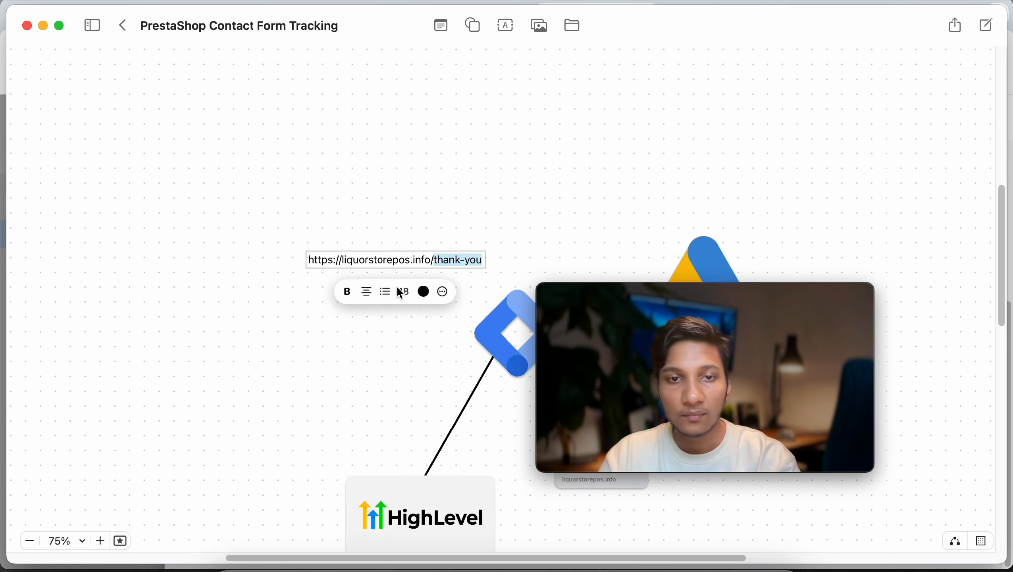
pyautogui.hscroll(3, 401, 292)
pyautogui.moveTo(709, 397); pyautogui.dragTo(584, 344)
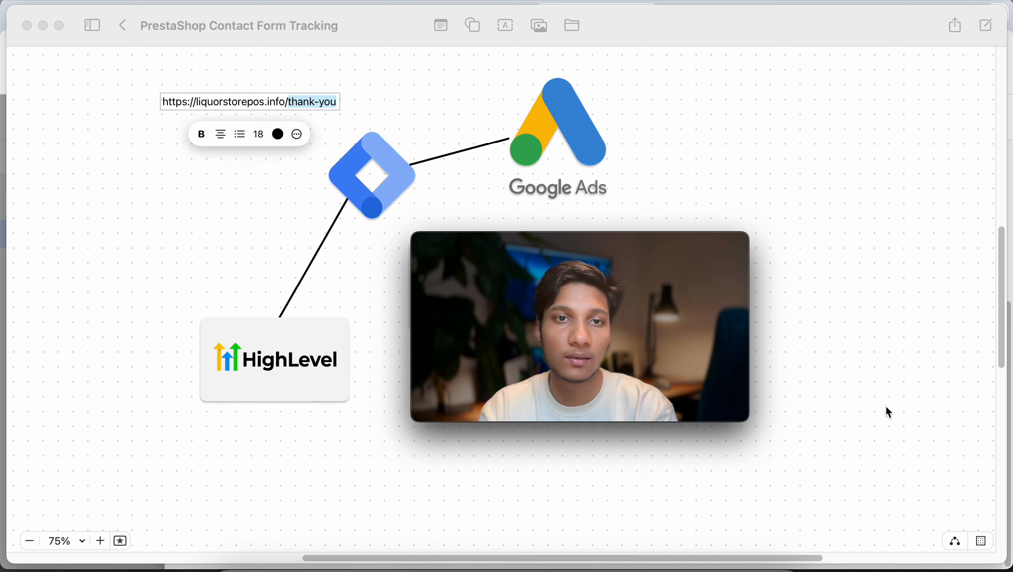
# Step: Switch back to Chrome, open the bookmarked Linktree page in a new tab and look through its links
pyautogui.click(339, 567)
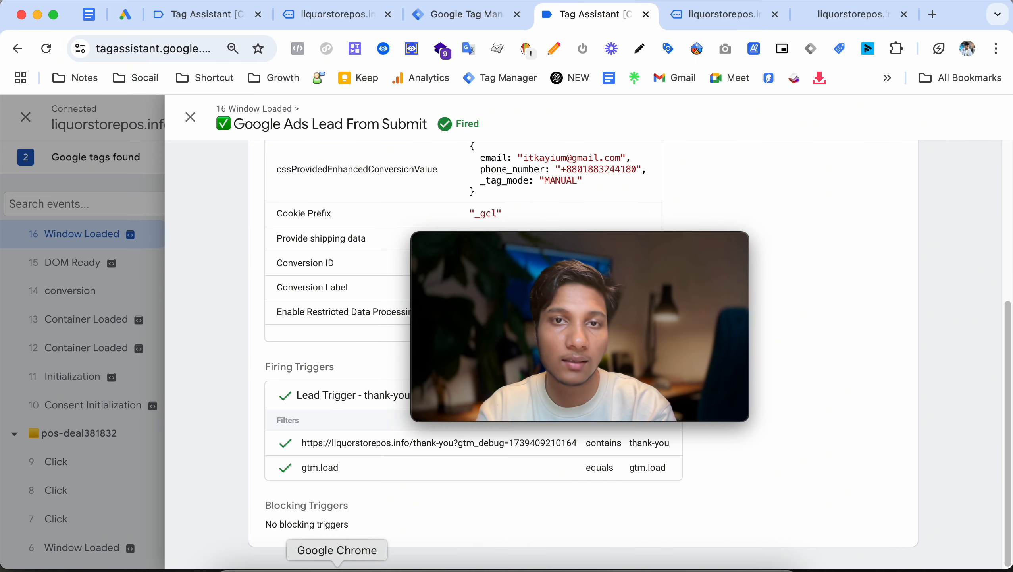
pyautogui.click(932, 14)
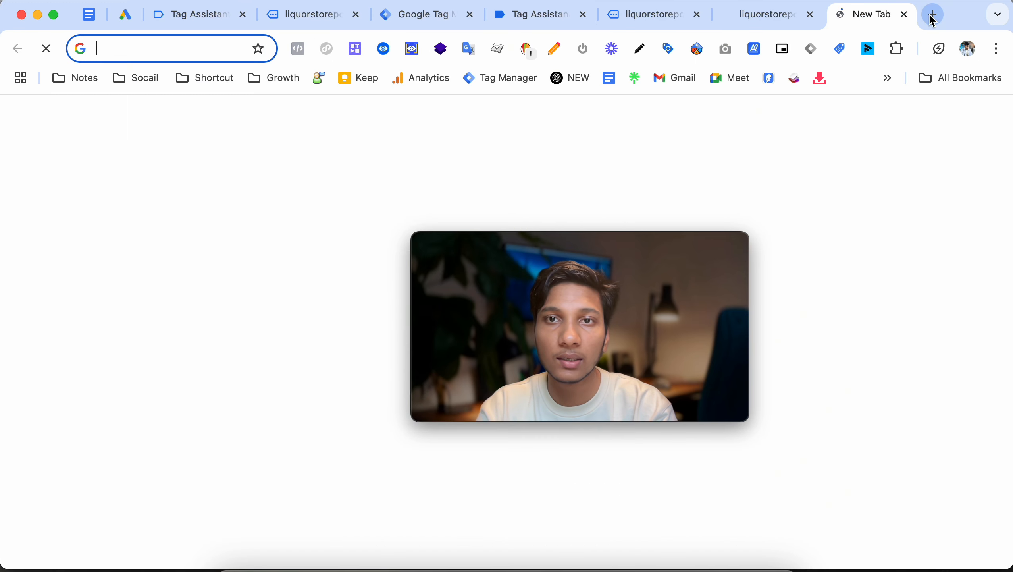
pyautogui.click(634, 79)
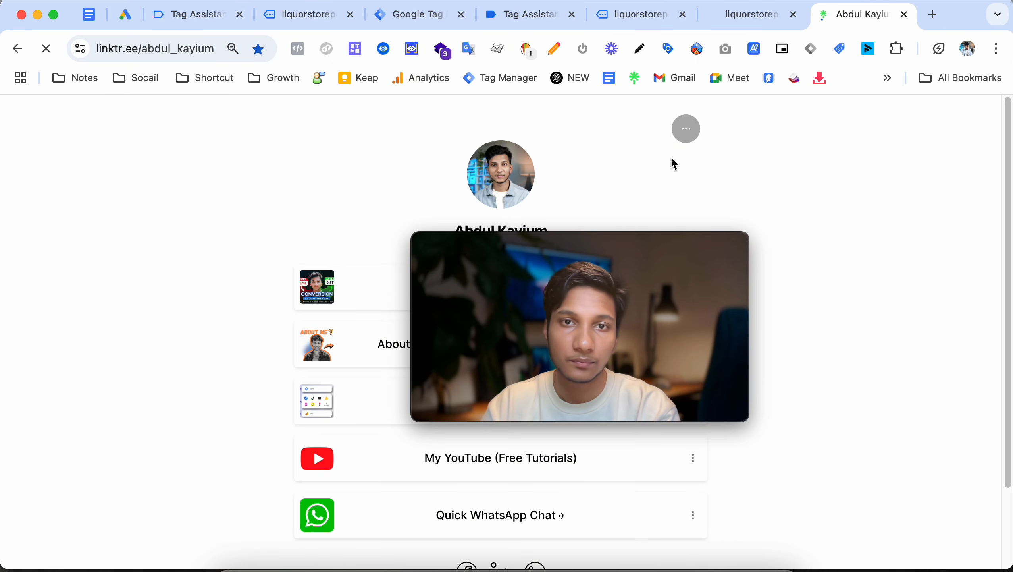
pyautogui.scroll(-4, 416, 483)
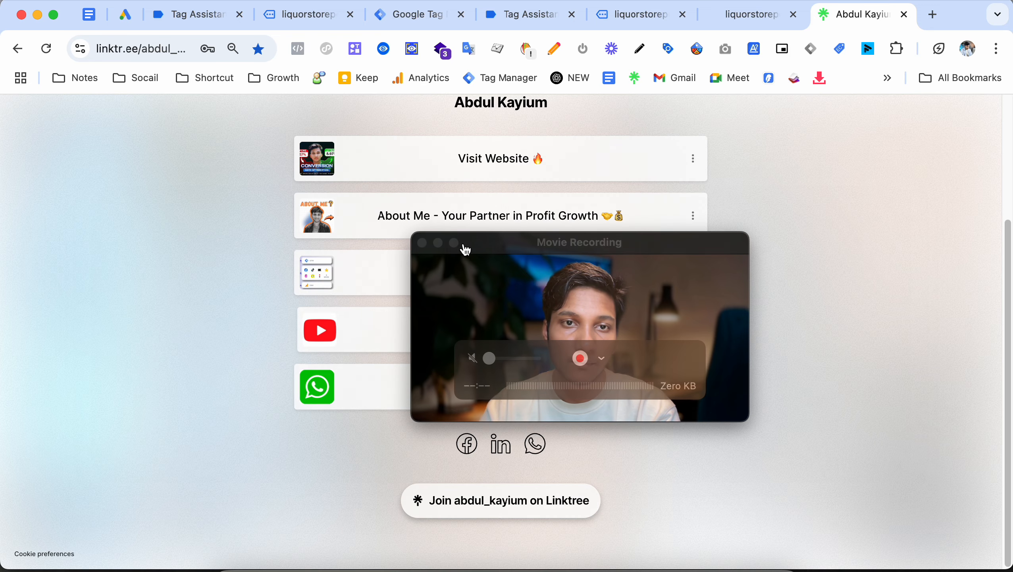
pyautogui.scroll(3, 319, 224)
pyautogui.moveTo(548, 264); pyautogui.dragTo(746, 309)
pyautogui.scroll(-3, 528, 338)
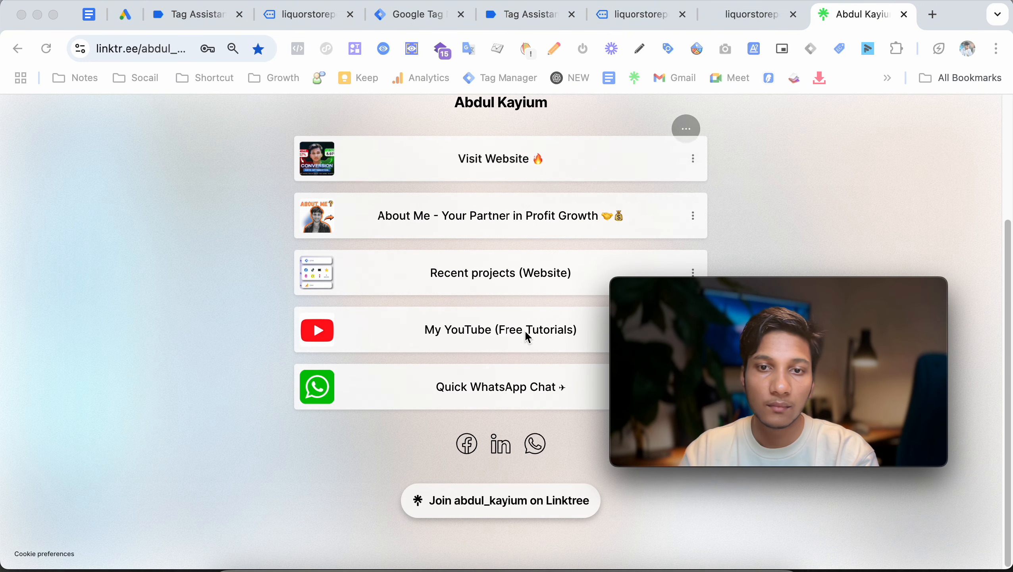
# Step: Open the LinkedIn profile linked from the Linktree page and look it over
pyautogui.click(499, 445)
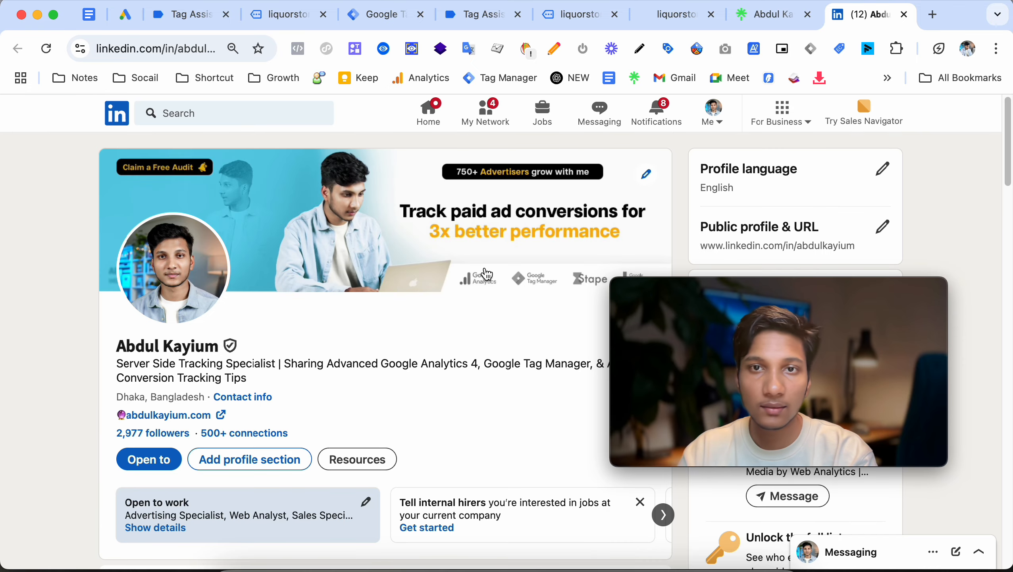
pyautogui.scroll(-6, 396, 282)
pyautogui.scroll(8, 396, 282)
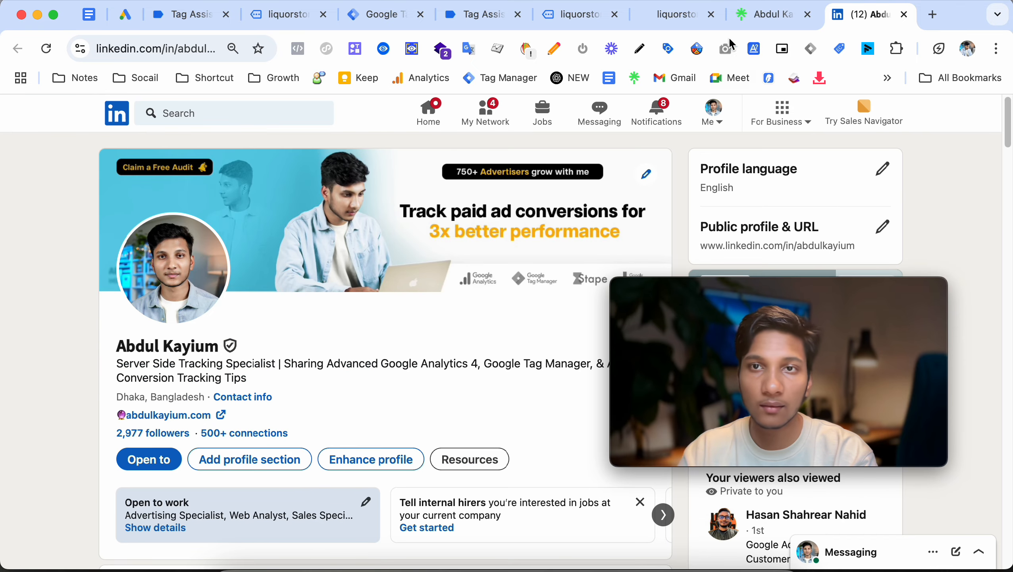
# Step: Return to the Linktree page, open the linked YouTube channel with free tutorials and browse its videos
pyautogui.click(751, 18)
pyautogui.click(376, 341)
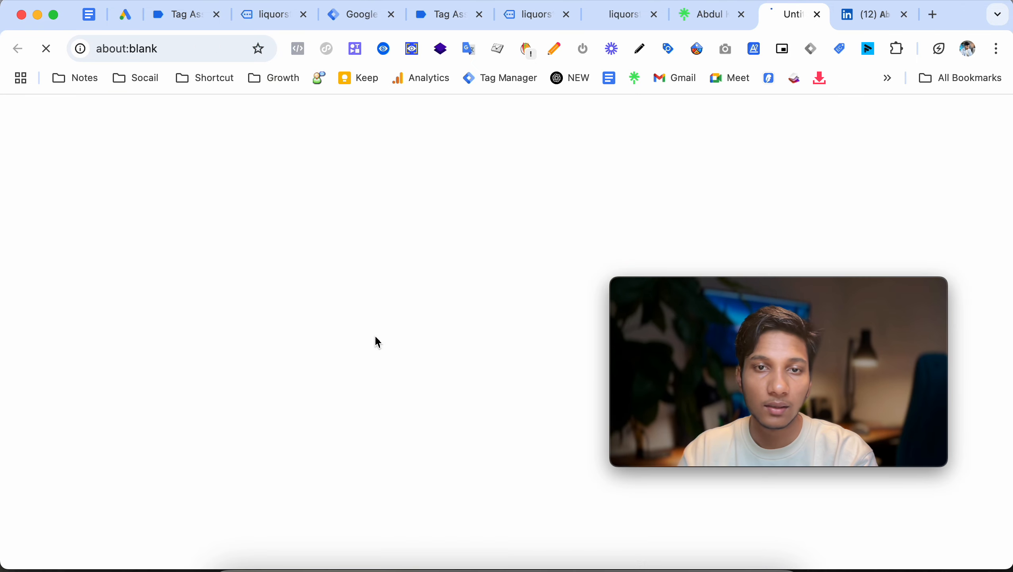
pyautogui.moveTo(819, 297); pyautogui.dragTo(766, 155)
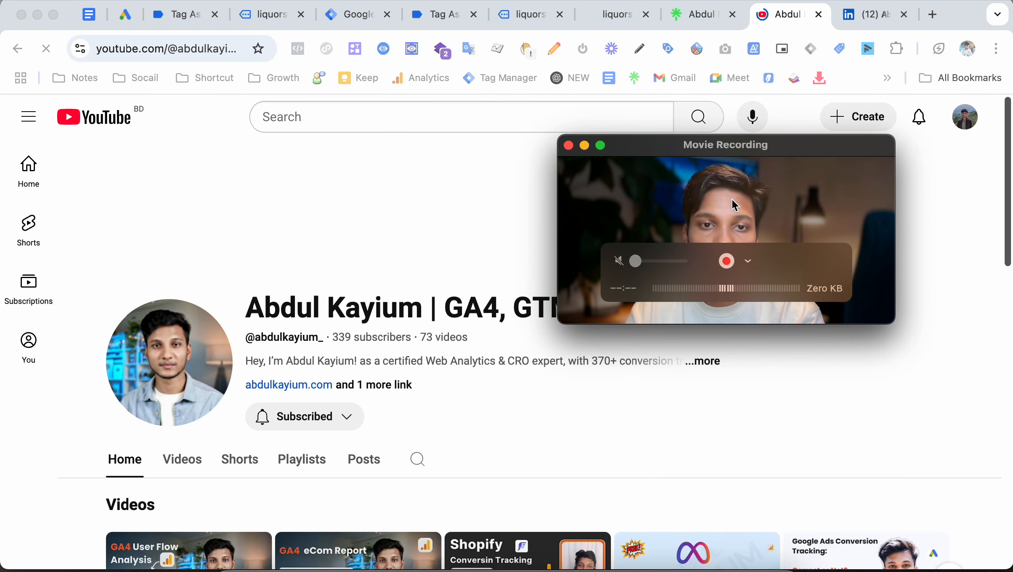
pyautogui.scroll(-5, 280, 338)
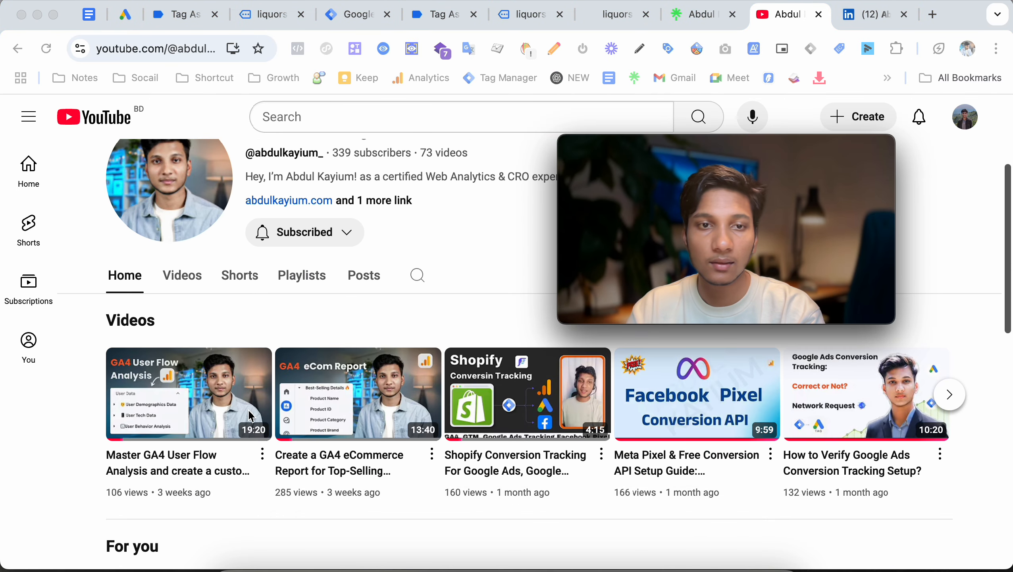